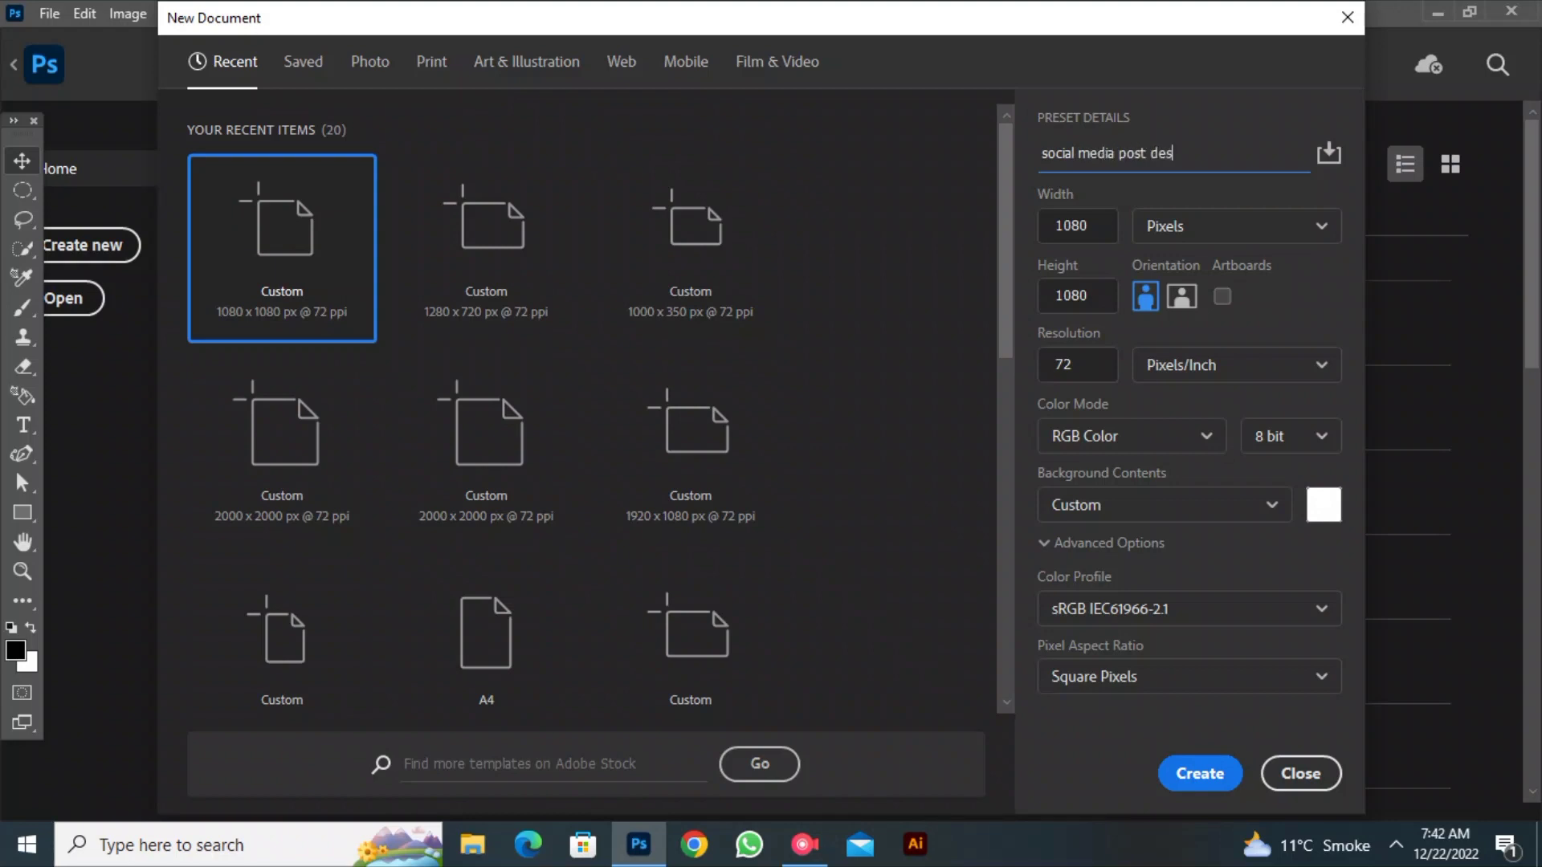
Create the 1080 × 1080 px document "social media post design" and bring in the karahi dish from its open image.
{"action": "left_click", "coordinate": [1199, 774]}
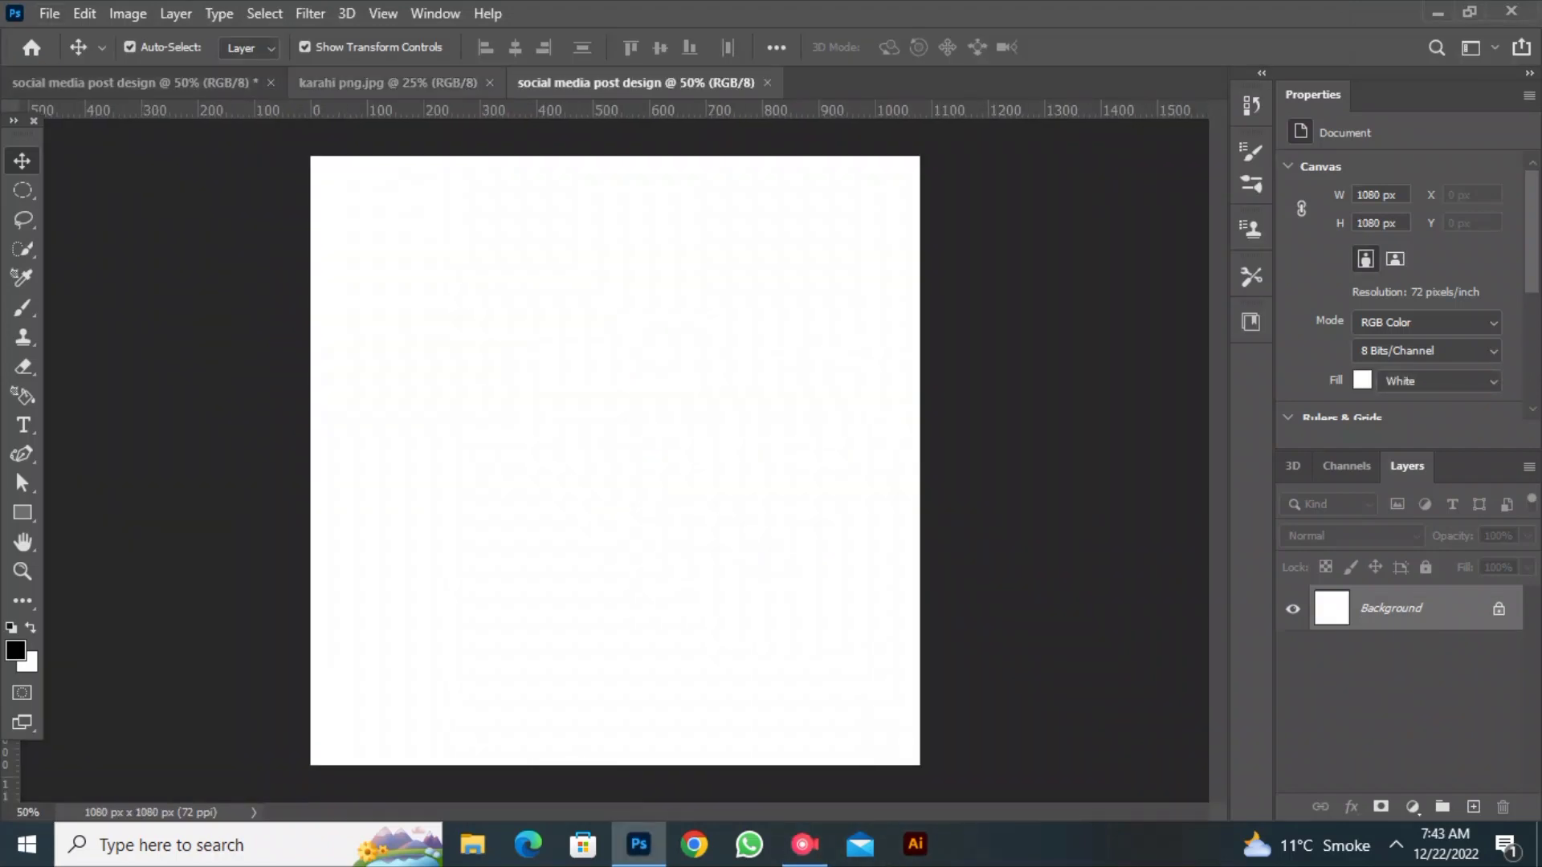
{"action": "left_click", "coordinate": [388, 82]}
{"action": "left_click_drag", "start_coordinate": [522, 450], "coordinate": [395, 427]}
{"action": "left_click_drag", "start_coordinate": [365, 146], "coordinate": [619, 351]}
Scale the karahi dish to about 704 × 571 px and place it in the lower middle of the canvas.
{"action": "left_click_drag", "start_coordinate": [735, 437], "coordinate": [527, 370]}
{"action": "left_click_drag", "start_coordinate": [411, 282], "coordinate": [523, 374]}
{"action": "left_click_drag", "start_coordinate": [737, 498], "coordinate": [630, 491]}
{"action": "key", "text": "Return"}
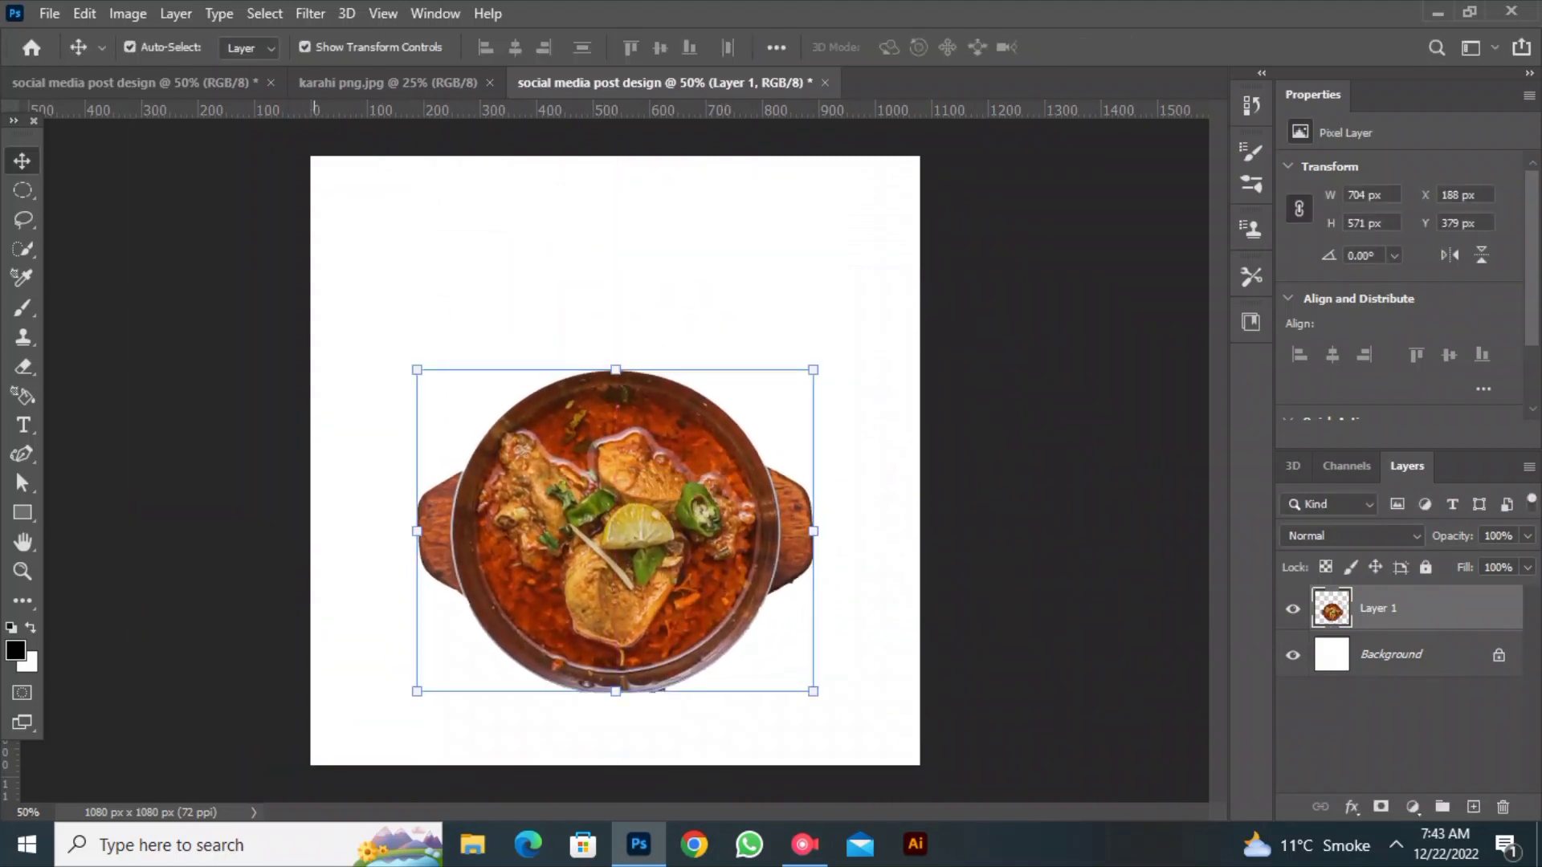
Draw a circle of about 632 × 624 px over the dish and fill it with the recently used light orange-brown.
{"action": "right_click", "coordinate": [22, 512]}
{"action": "left_click", "coordinate": [104, 531]}
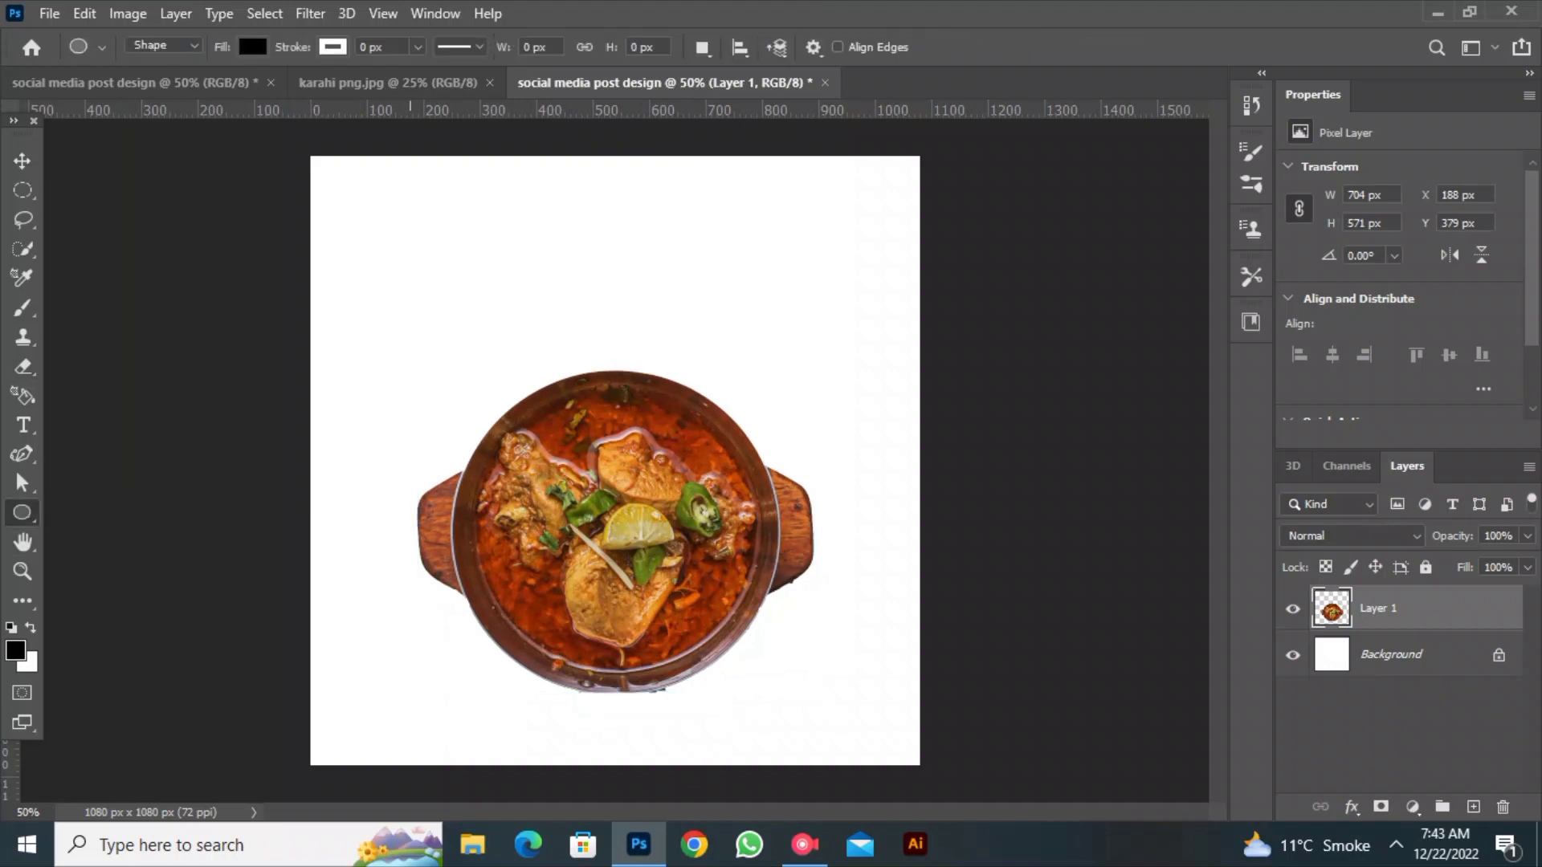
{"action": "left_click_drag", "start_coordinate": [375, 315], "coordinate": [731, 667]}
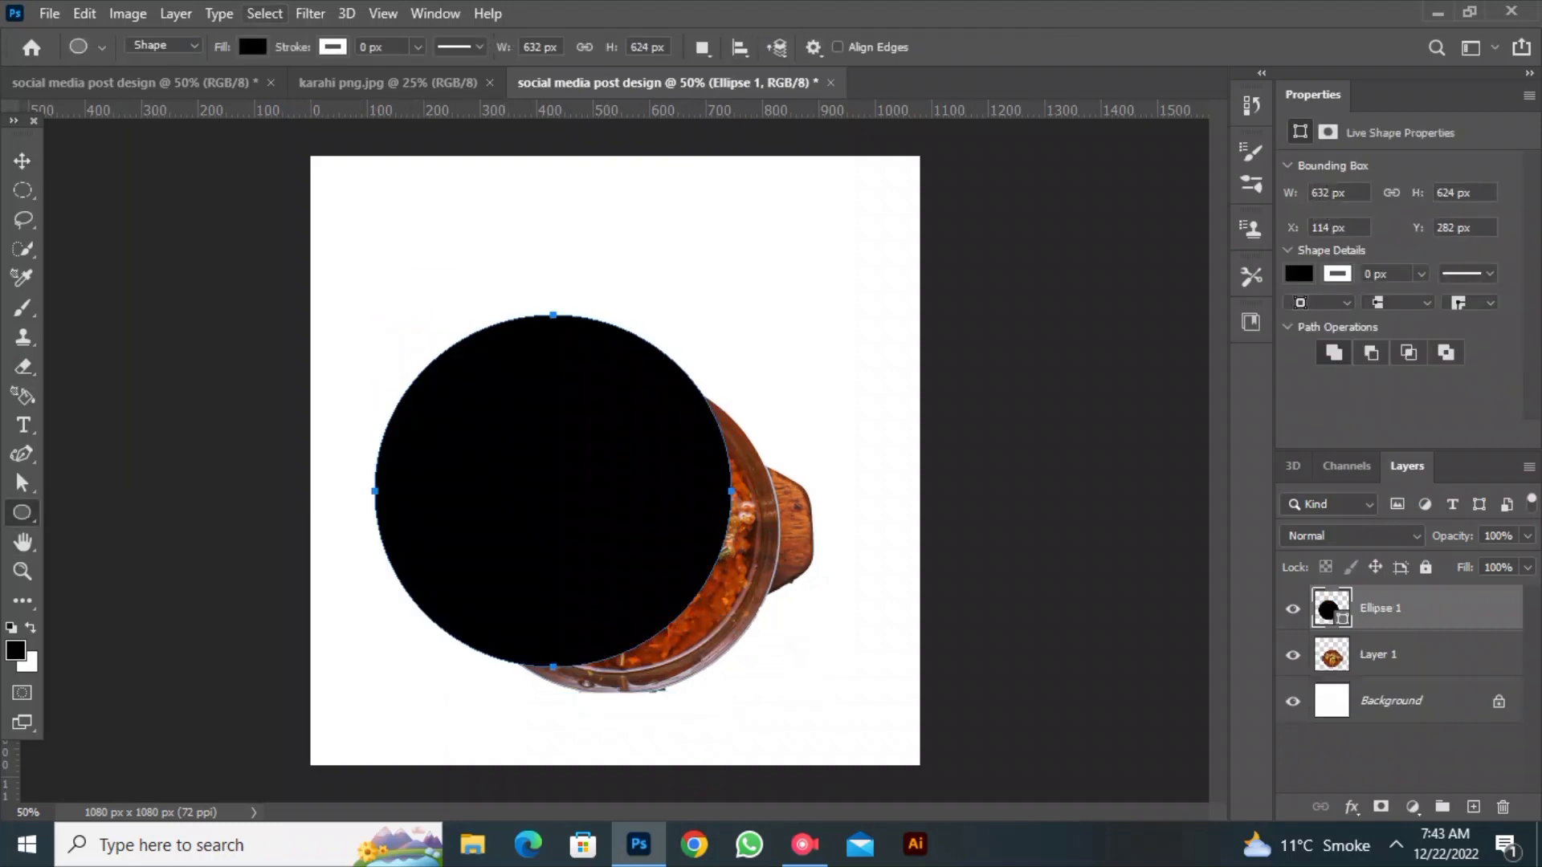
{"action": "left_click", "coordinate": [252, 47]}
{"action": "left_click", "coordinate": [154, 167]}
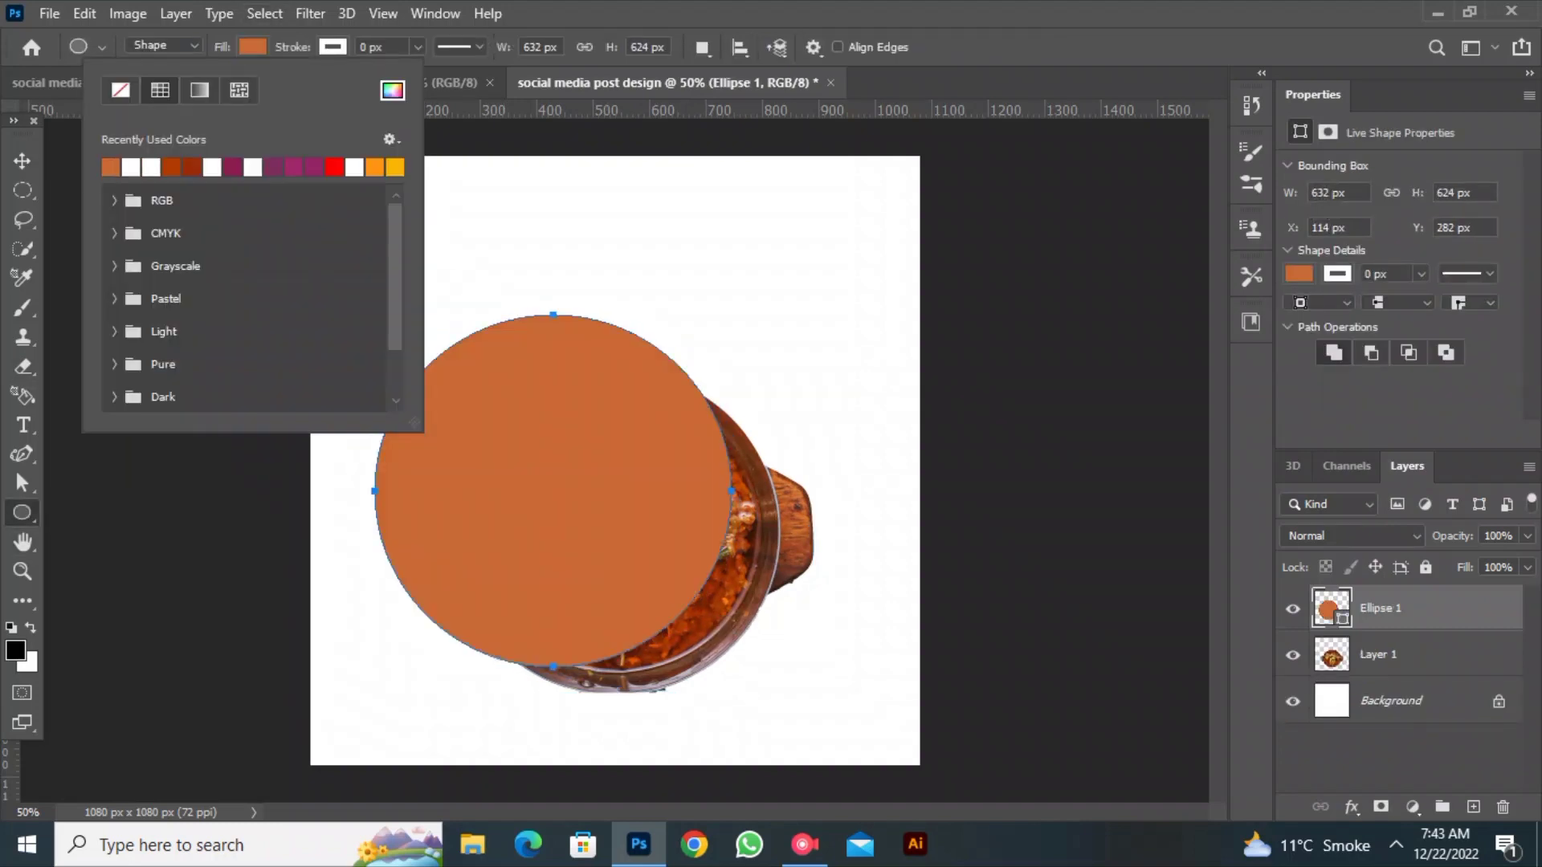
{"action": "key", "text": "Return"}
Move the orange-brown circle over the dish and place its layer beneath the dish layer.
{"action": "key", "text": "v"}
{"action": "left_click_drag", "start_coordinate": [519, 442], "coordinate": [582, 498]}
{"action": "left_click_drag", "start_coordinate": [1377, 607], "coordinate": [1377, 676]}
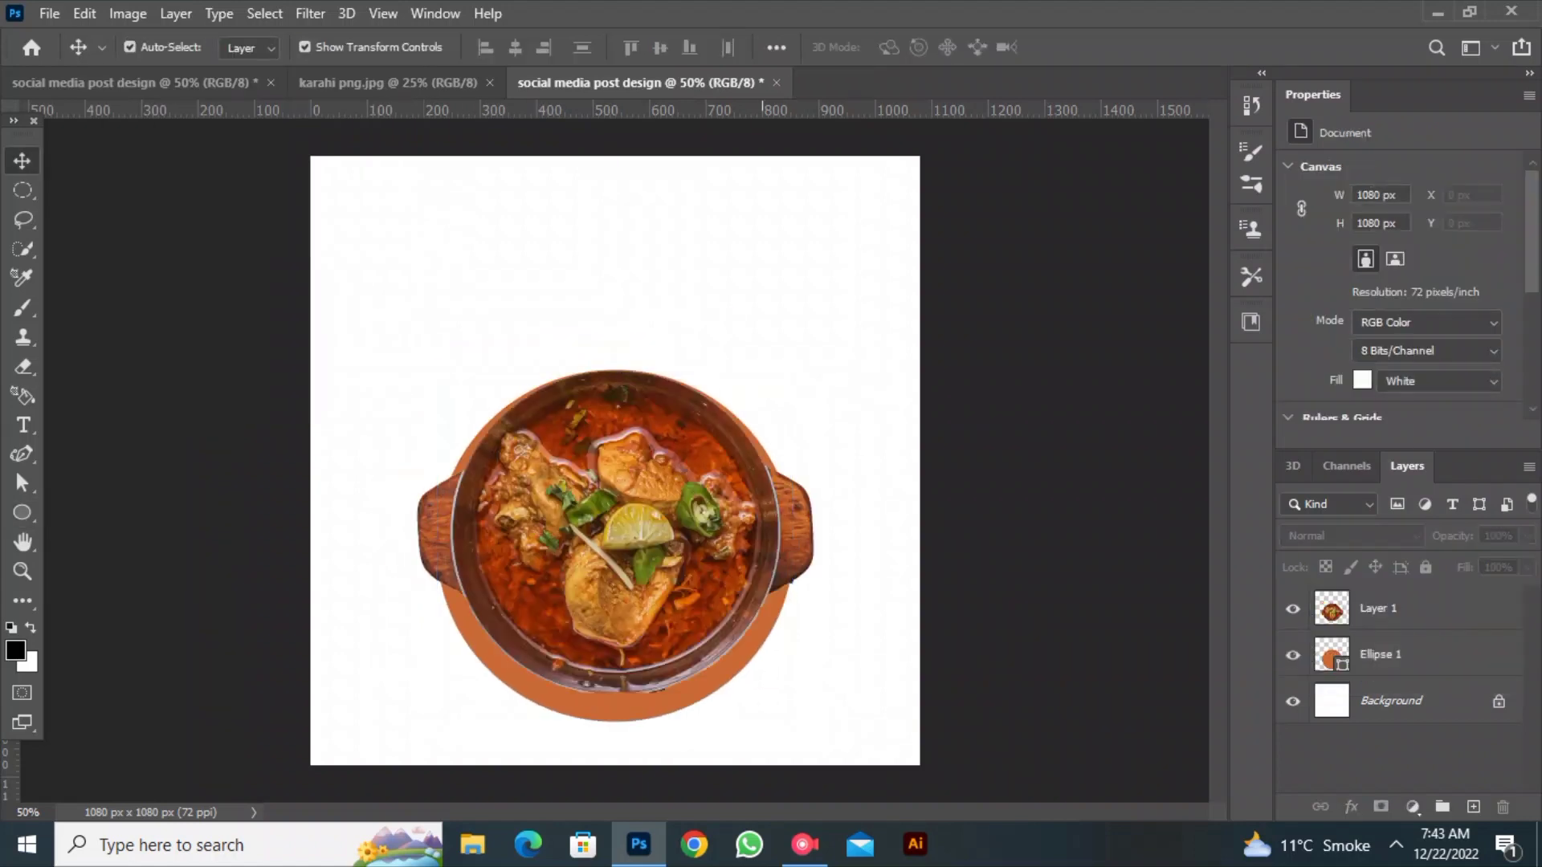
Adjust the circle's size and position to form an even rim around the dish, and select the Background layer.
{"action": "left_click_drag", "start_coordinate": [755, 568], "coordinate": [755, 569]}
{"action": "left_click_drag", "start_coordinate": [793, 706], "coordinate": [824, 736]}
{"action": "left_click_drag", "start_coordinate": [775, 627], "coordinate": [764, 612]}
{"action": "left_click_drag", "start_coordinate": [765, 674], "coordinate": [765, 674]}
{"action": "left_click_drag", "start_coordinate": [813, 720], "coordinate": [787, 693]}
{"action": "left_click_drag", "start_coordinate": [757, 666], "coordinate": [766, 680]}
{"action": "left_click", "coordinate": [1117, 47]}
{"action": "left_click", "coordinate": [1389, 700]}
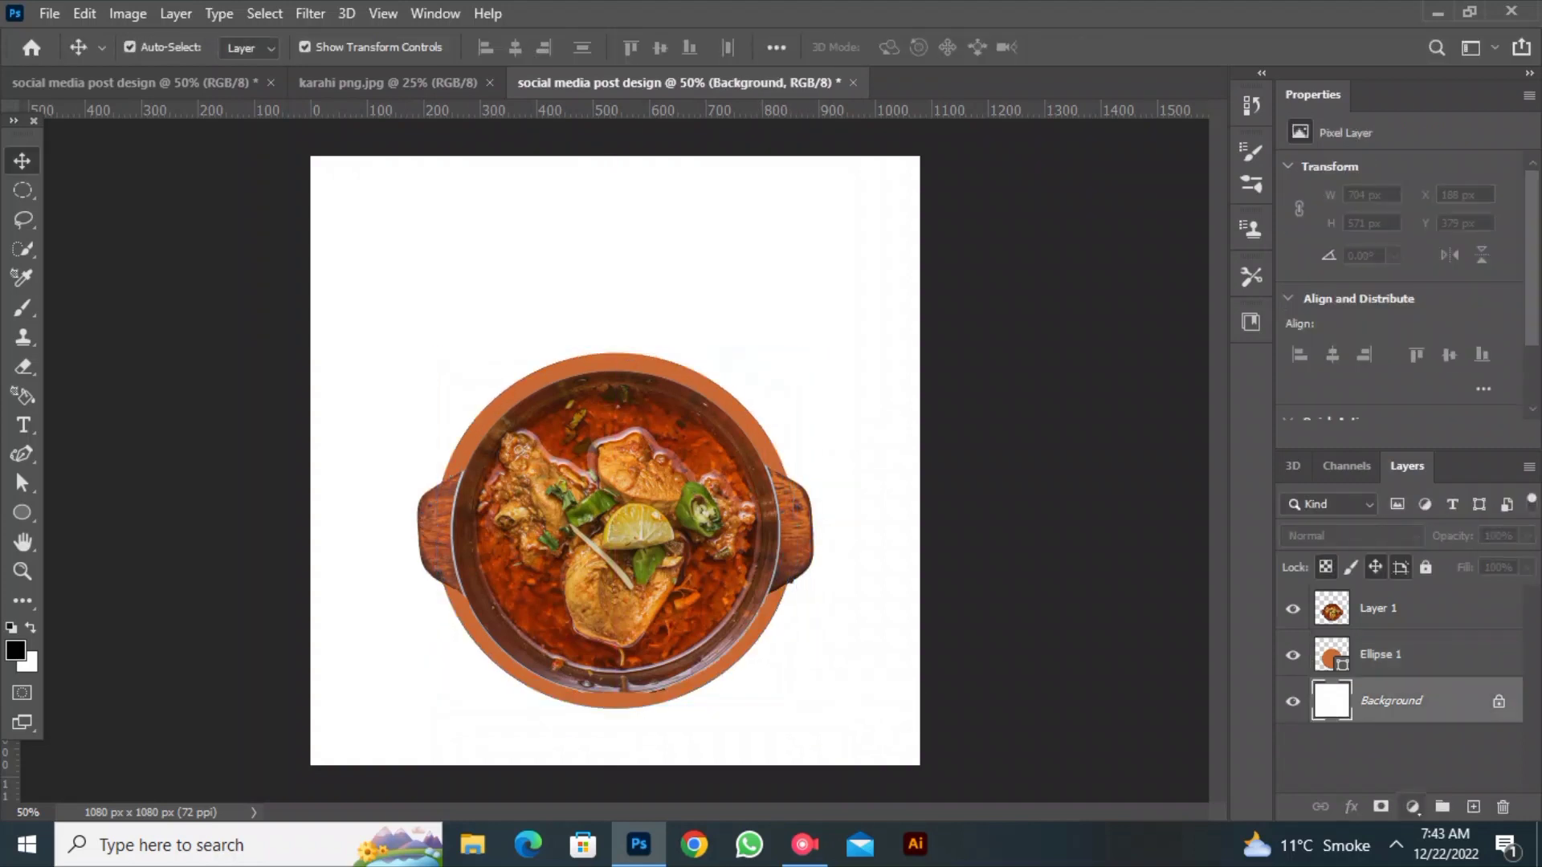
{"action": "left_click", "coordinate": [1411, 806]}
{"action": "left_click", "coordinate": [1410, 409]}
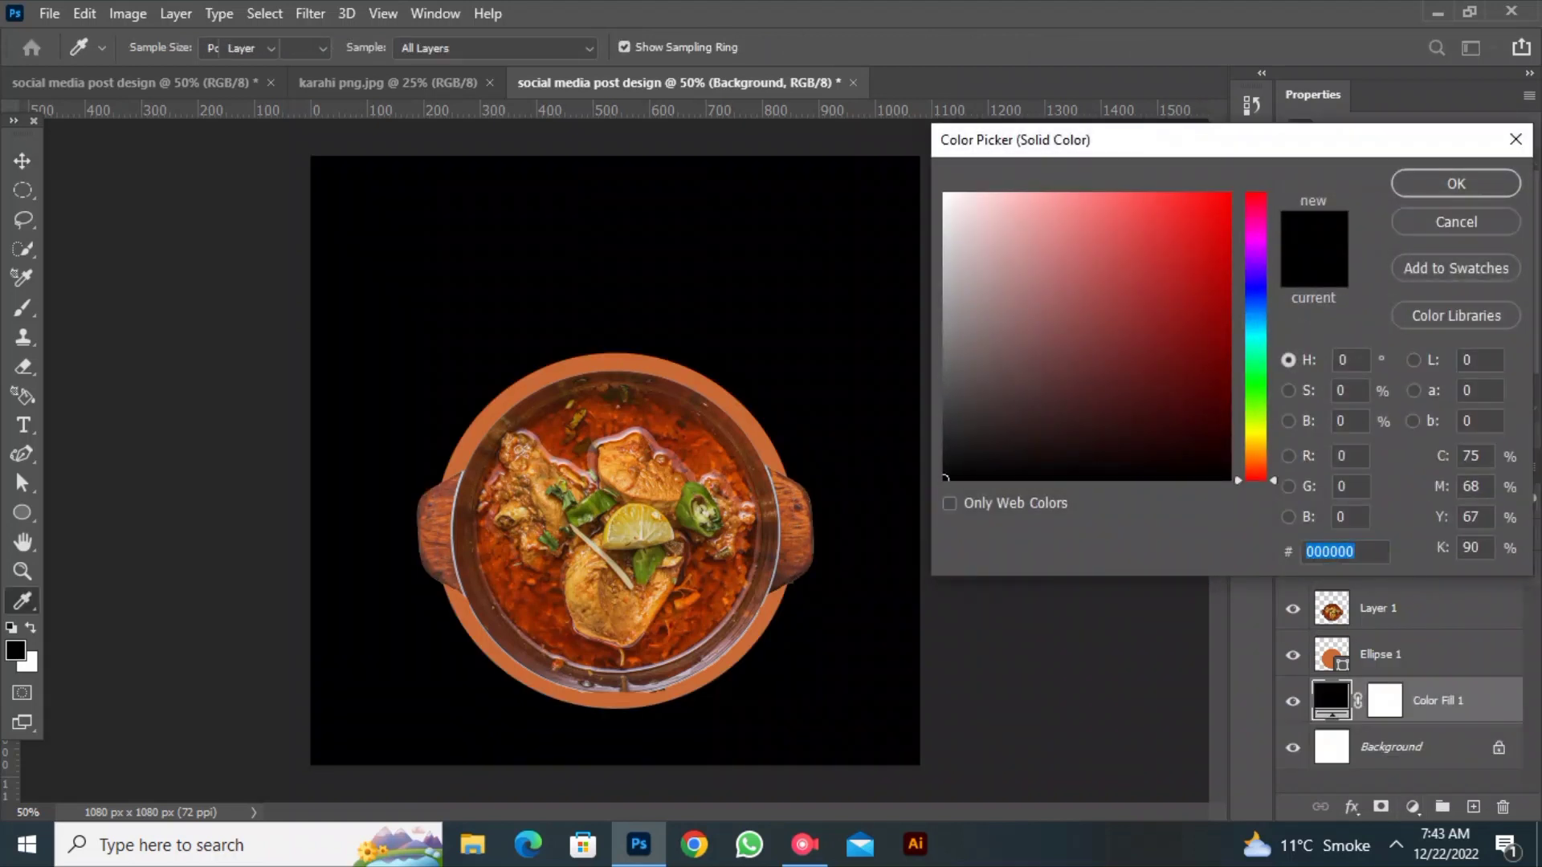
{"action": "key", "text": "Escape"}
Draw a rectangle of about 1188 × 1126 px covering the canvas above the Background layer and fill it with burnt orange.
{"action": "right_click", "coordinate": [22, 512]}
{"action": "left_click", "coordinate": [80, 514]}
{"action": "left_click_drag", "start_coordinate": [271, 134], "coordinate": [942, 769]}
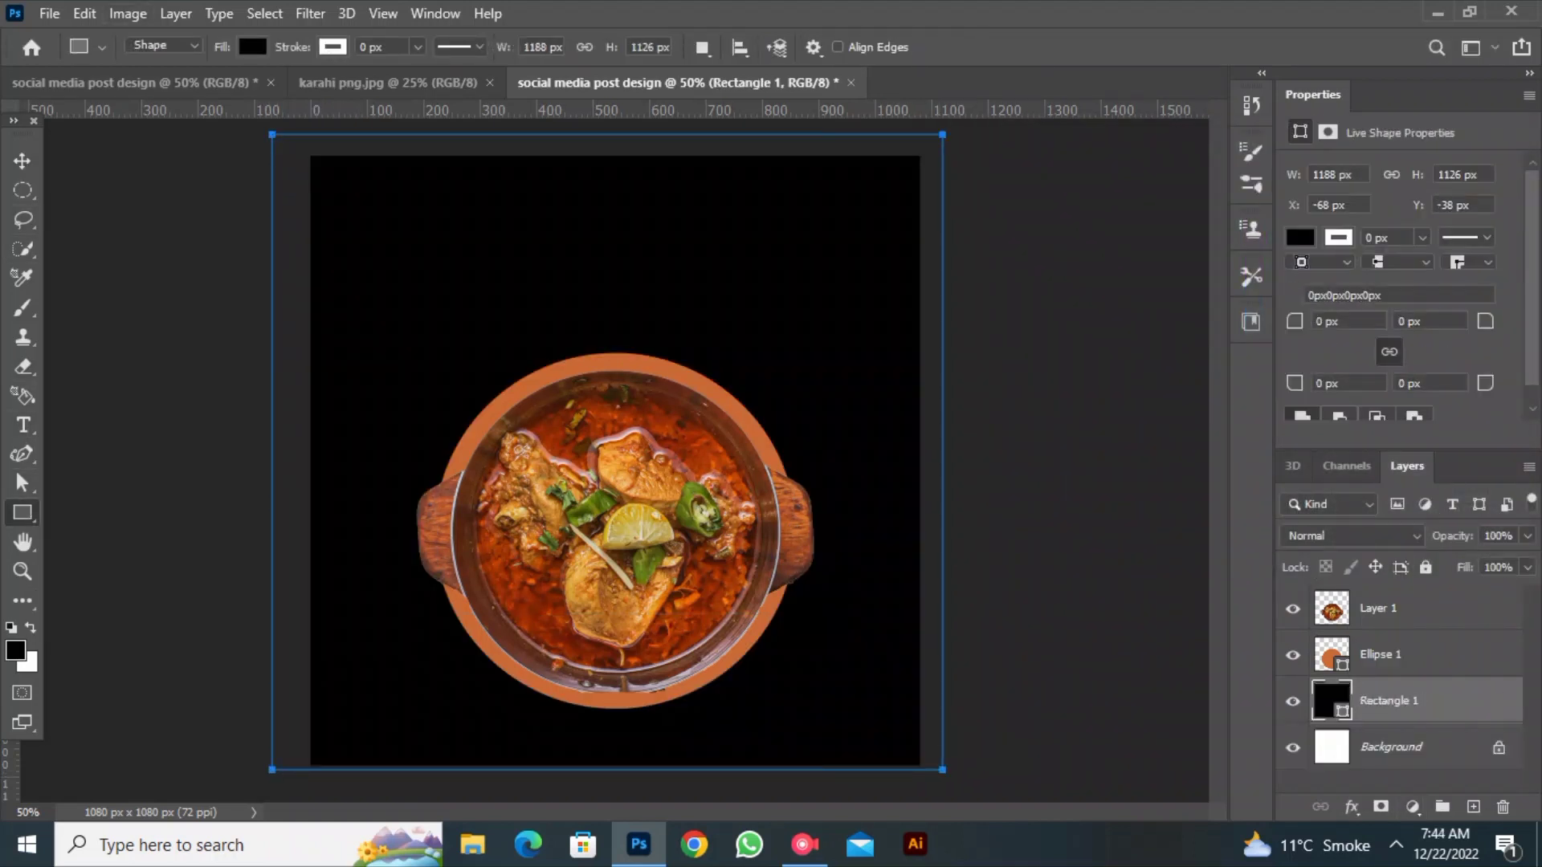
{"action": "left_click", "coordinate": [251, 47]}
{"action": "left_click", "coordinate": [171, 167]}
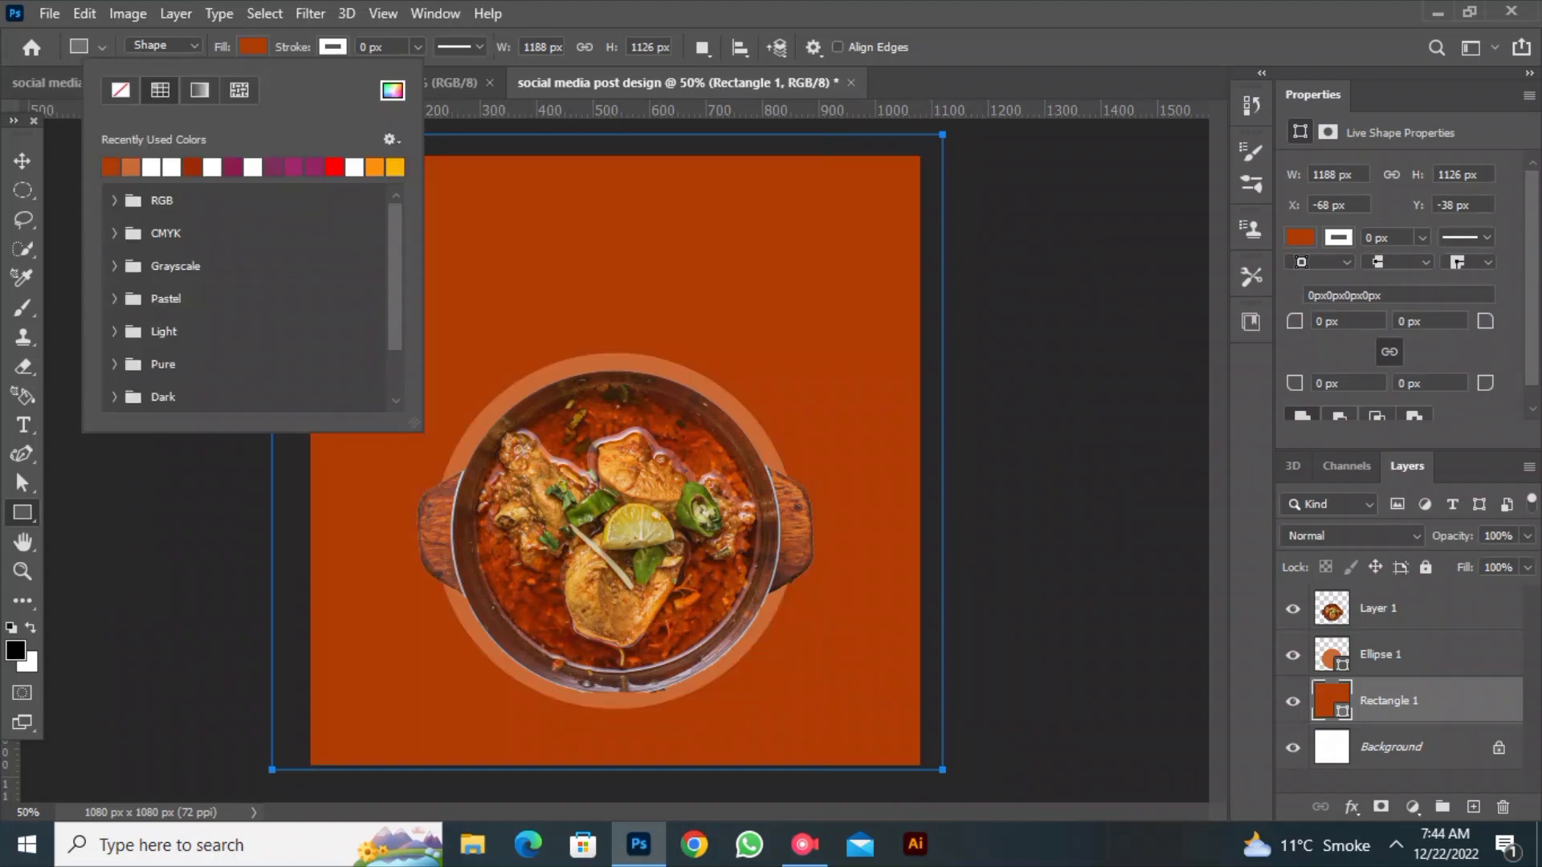
{"action": "left_click", "coordinate": [191, 167]}
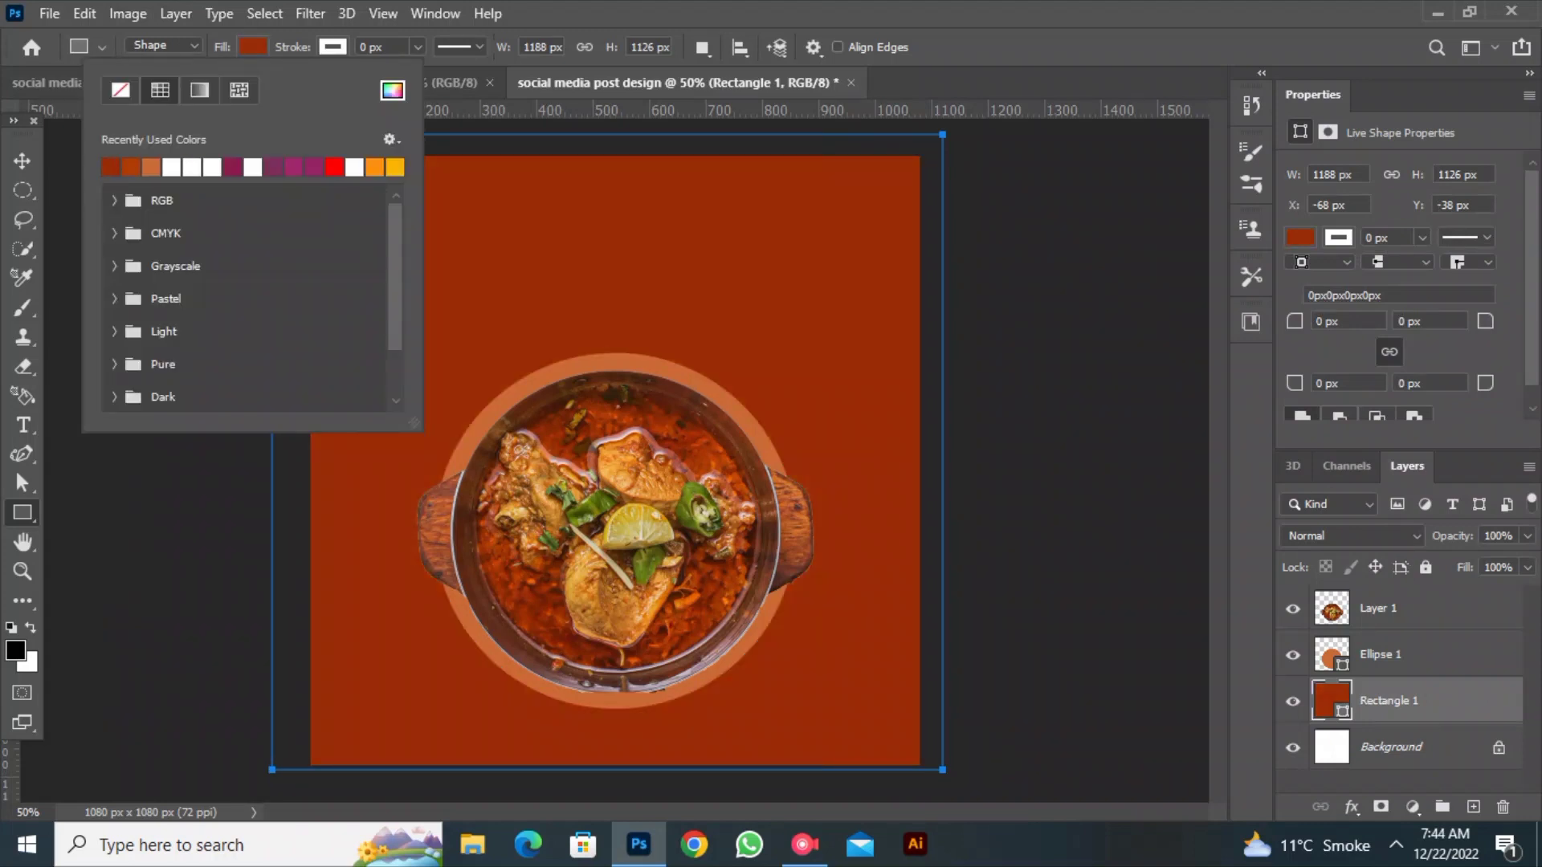
{"action": "left_click", "coordinate": [131, 167]}
{"action": "left_click_drag", "start_coordinate": [1044, 82], "coordinate": [1044, 91]}
{"action": "key", "text": "v"}
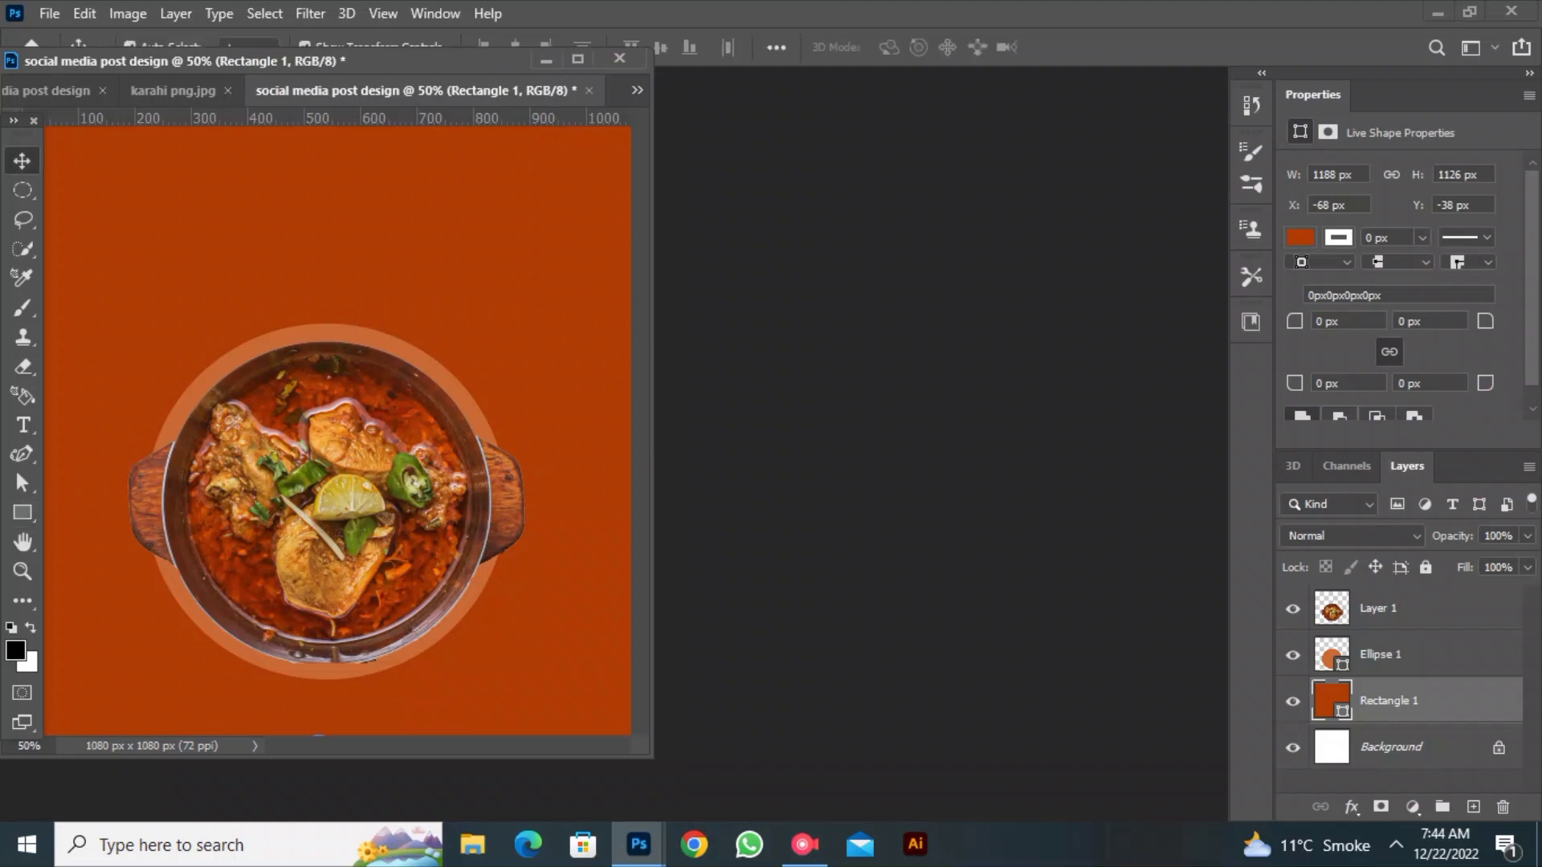
{"action": "left_click_drag", "start_coordinate": [114, 61], "coordinate": [151, 71]}
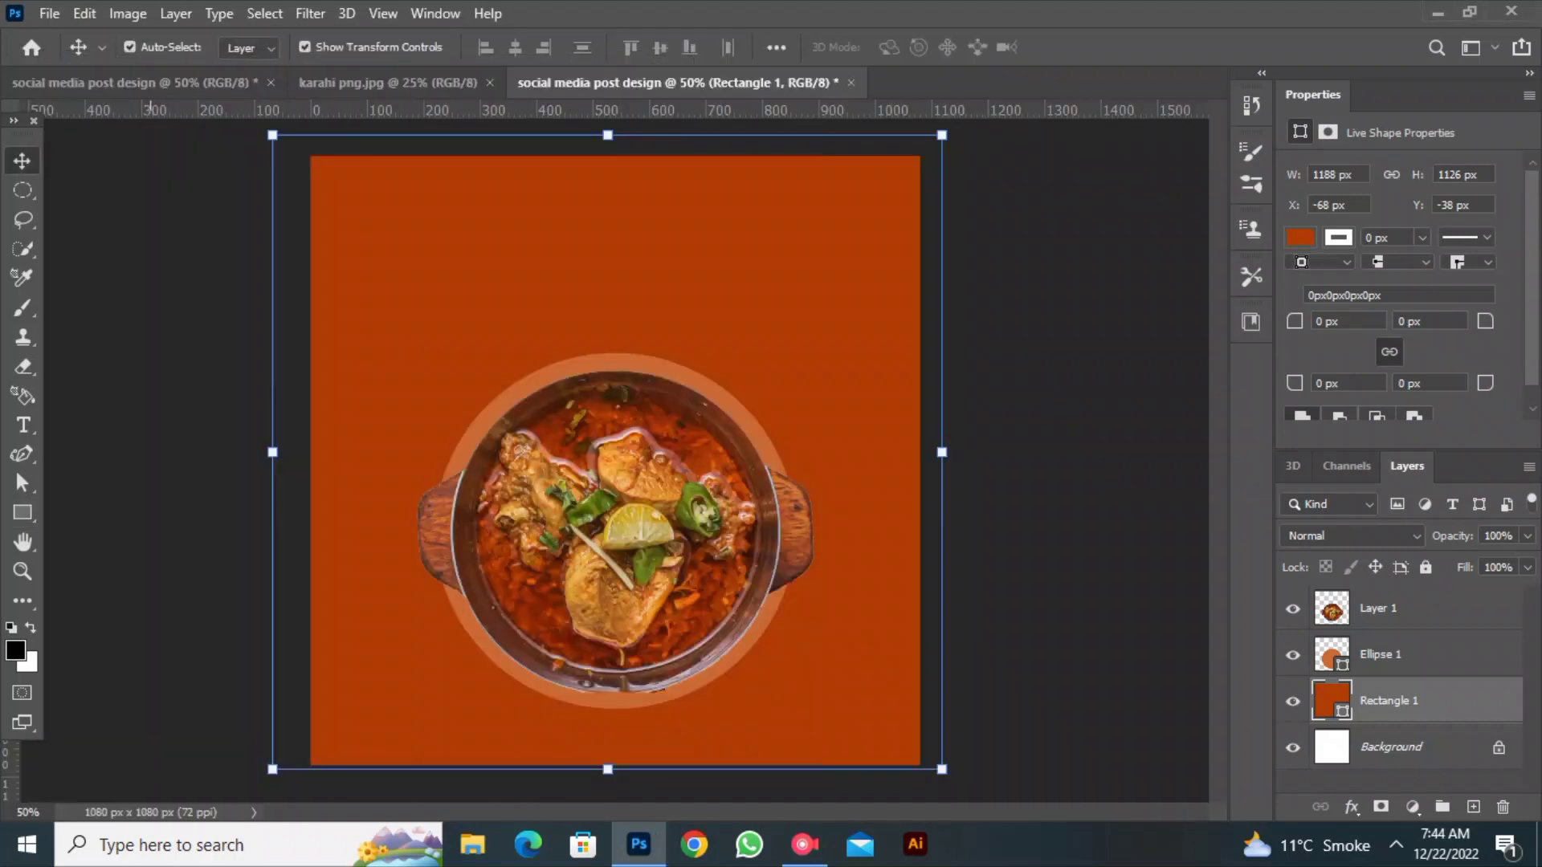
Lock the burnt orange background rectangle's layer.
{"action": "left_click", "coordinate": [189, 189]}
{"action": "left_click", "coordinate": [470, 446]}
{"action": "left_click_drag", "start_coordinate": [222, 470], "coordinate": [615, 526]}
{"action": "left_click", "coordinate": [1388, 701]}
{"action": "left_click", "coordinate": [1425, 567]}
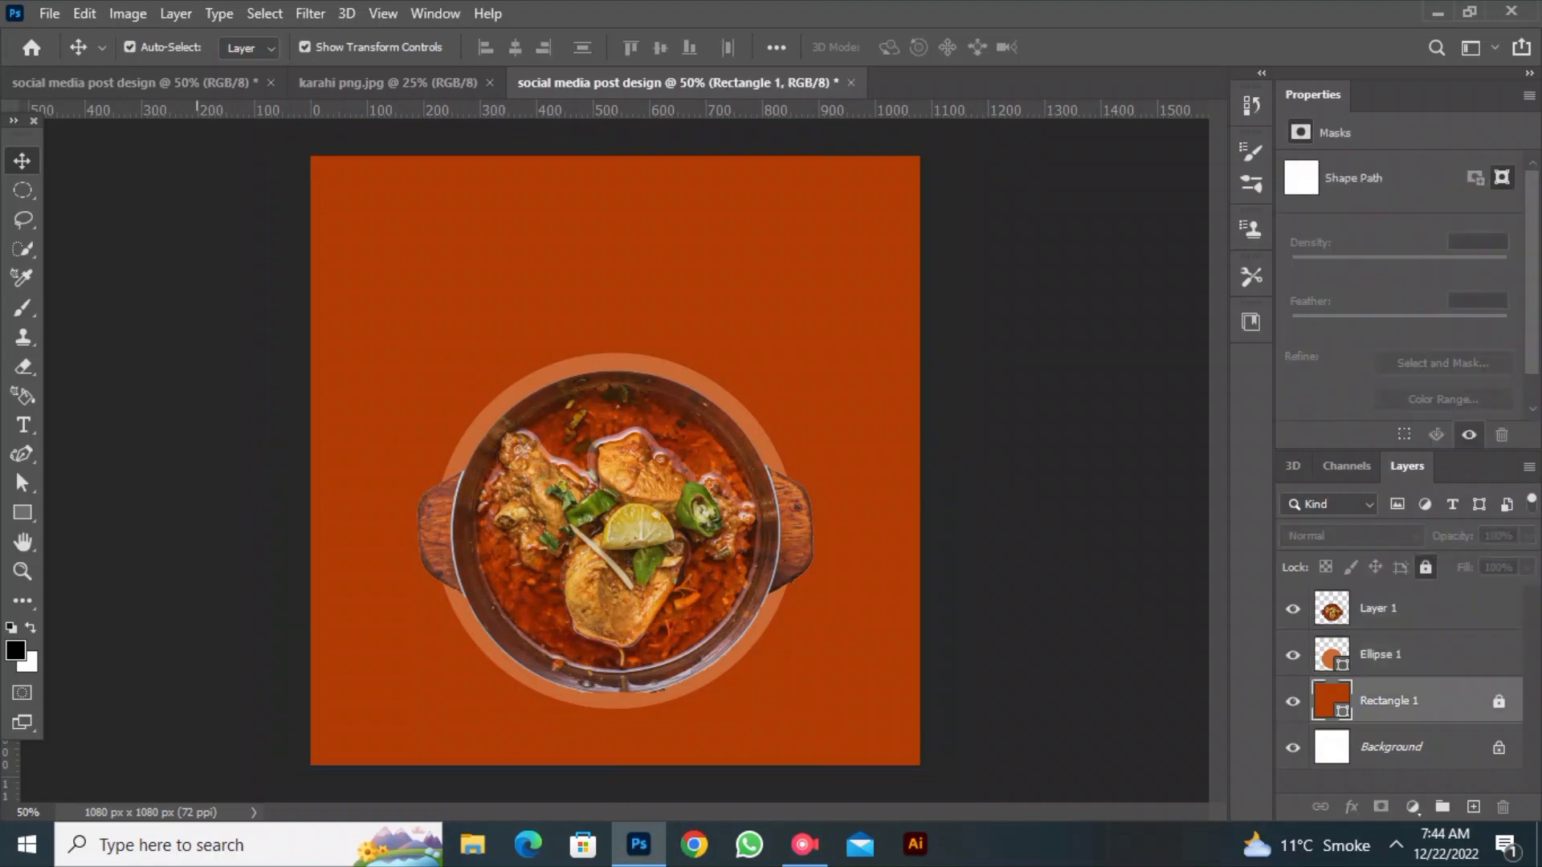
Scale the dish and its circle together to 84.34% and centre them horizontally at X 540 px, Y about 718 px.
{"action": "left_click_drag", "start_coordinate": [351, 474], "coordinate": [491, 522]}
{"action": "left_click_drag", "start_coordinate": [417, 353], "coordinate": [479, 408]}
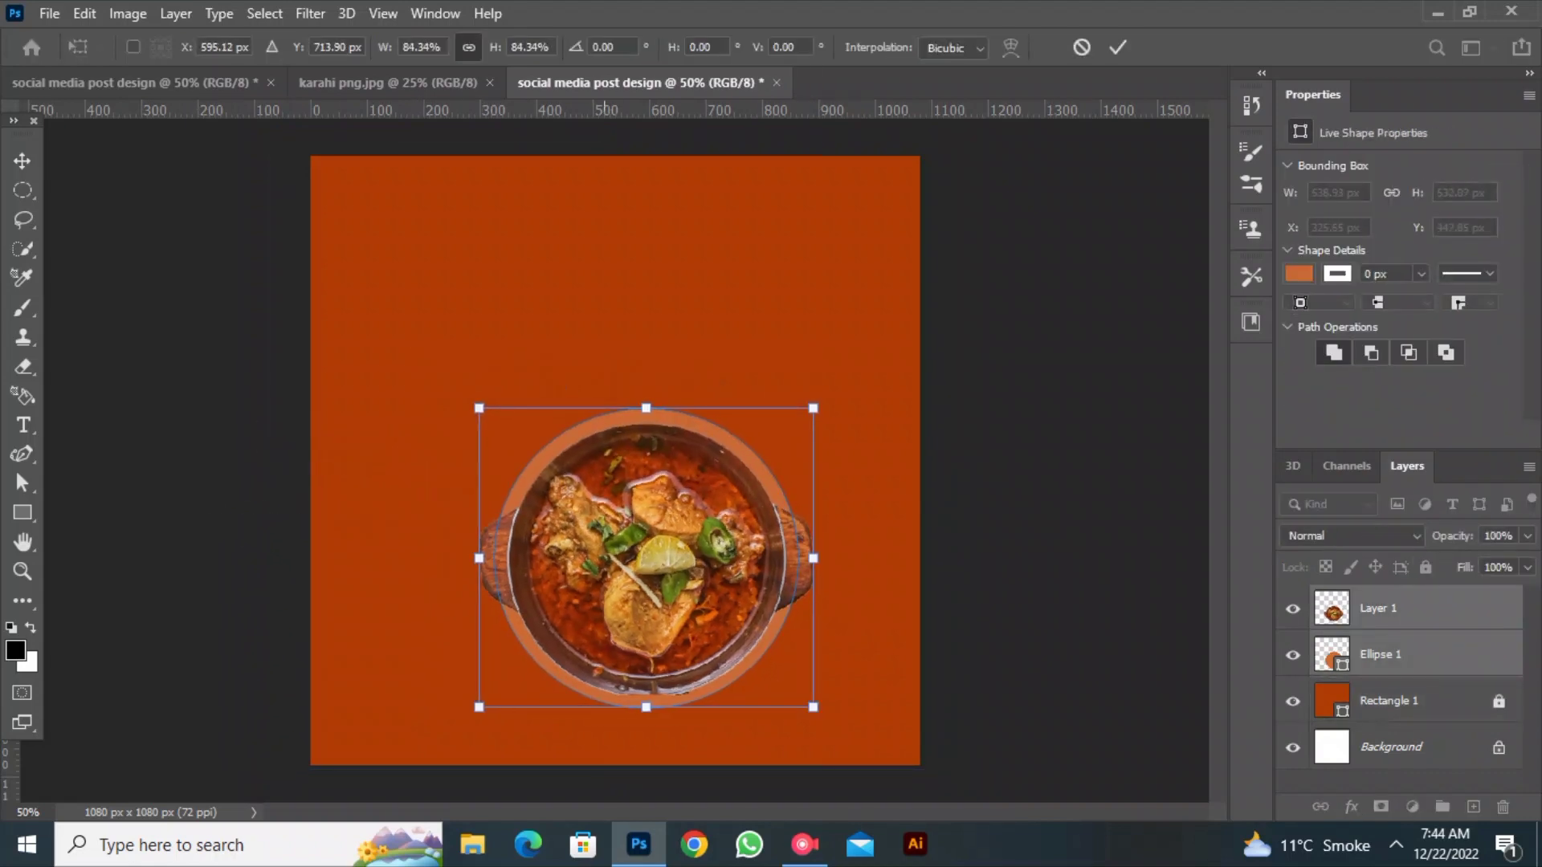
{"action": "left_click_drag", "start_coordinate": [607, 536], "coordinate": [575, 539]}
{"action": "left_click", "coordinate": [1117, 47]}
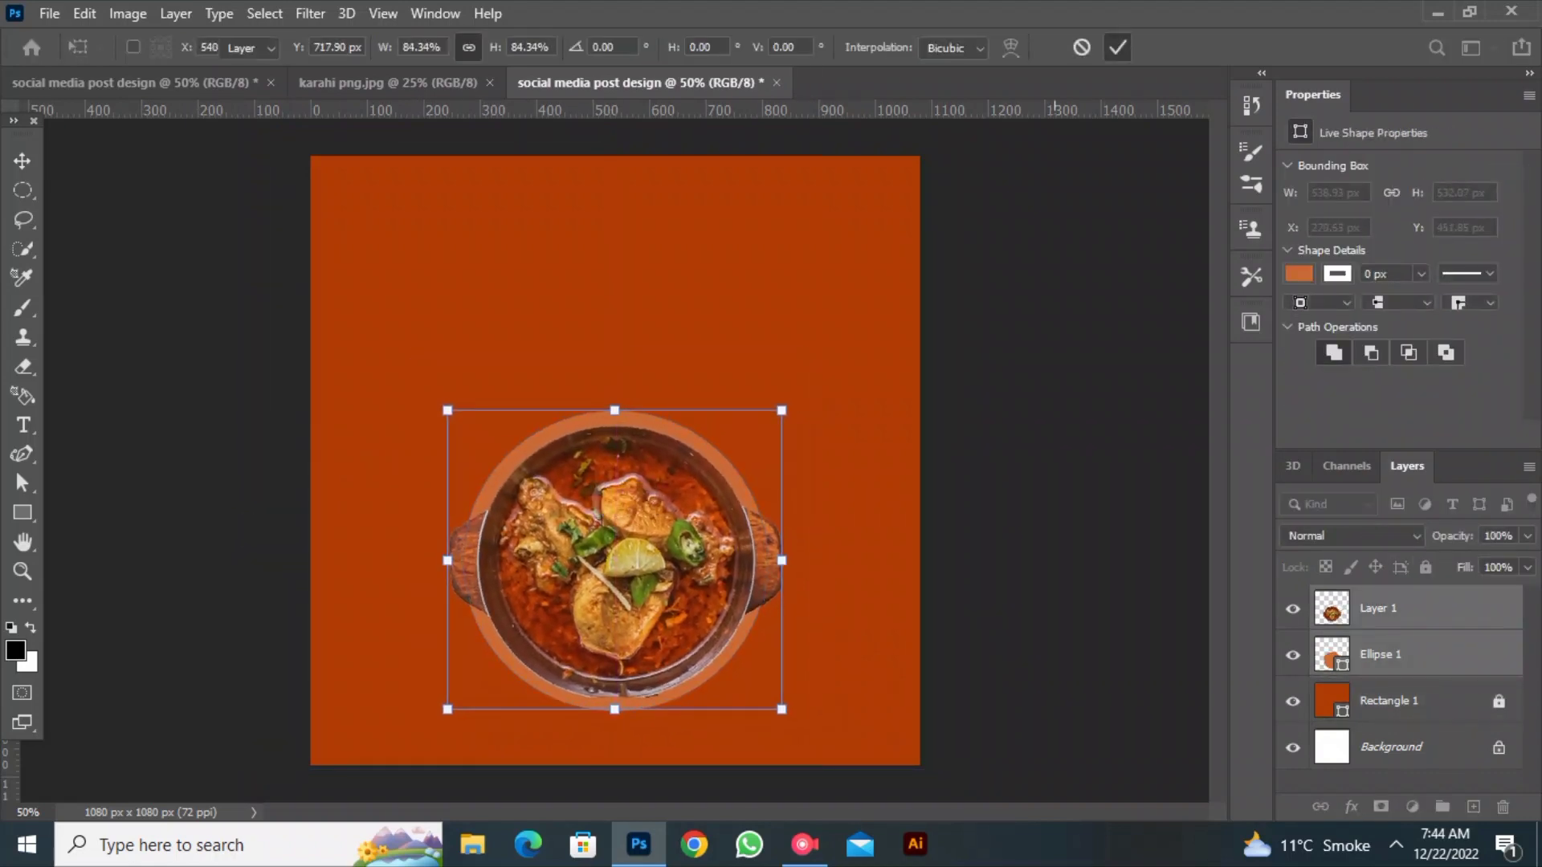
Enlarge only the circle behind the dish to 102.62%.
{"action": "left_click", "coordinate": [996, 217]}
{"action": "left_click", "coordinate": [713, 460]}
{"action": "left_click_drag", "start_coordinate": [765, 411], "coordinate": [736, 445]}
{"action": "left_click", "coordinate": [1117, 48]}
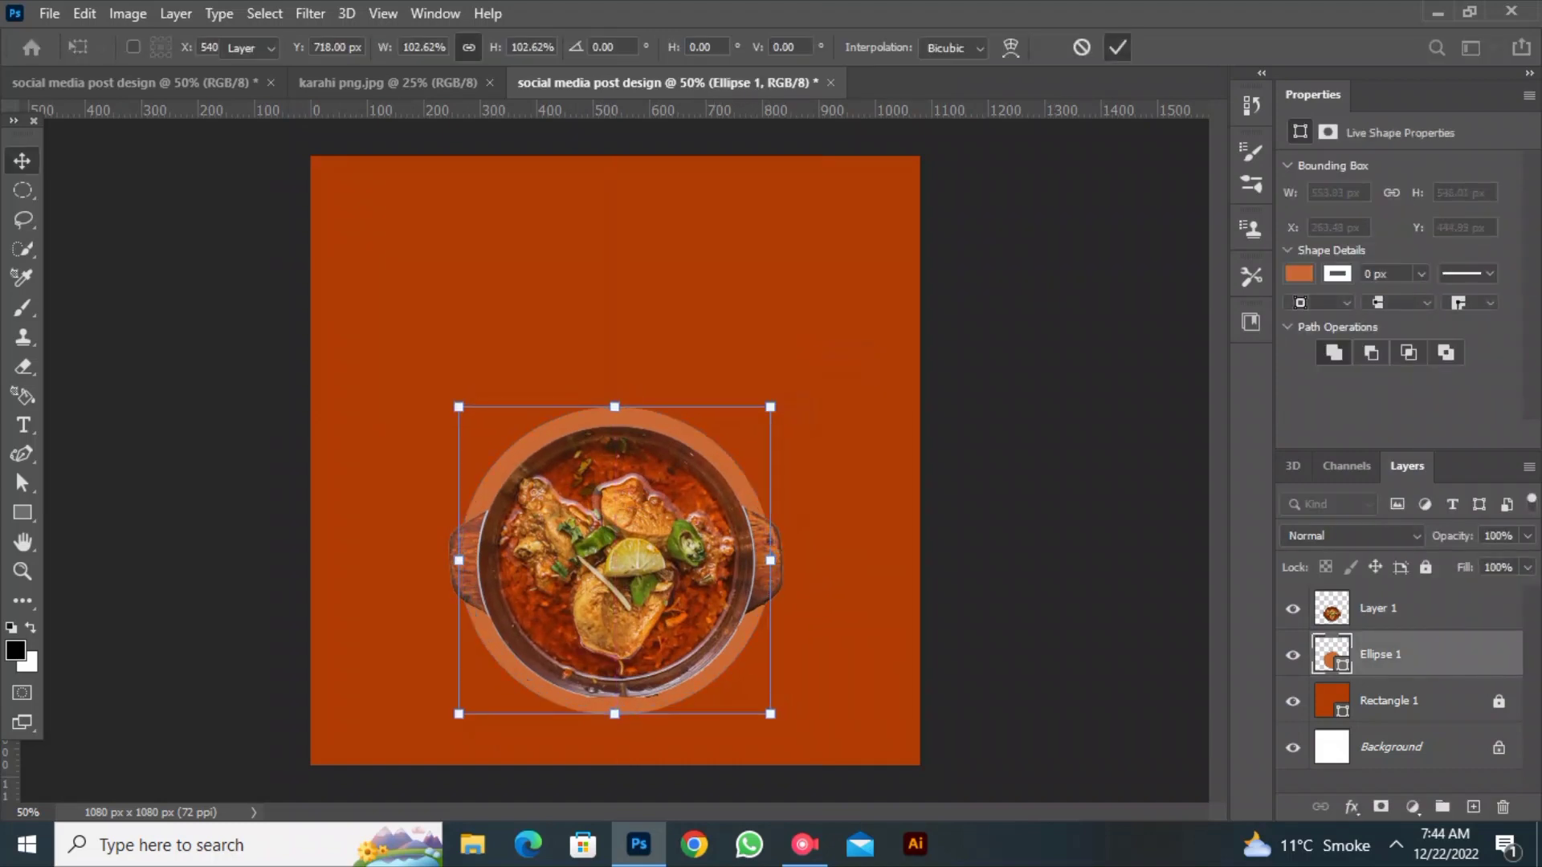
Duplicate the circle behind the dish and give the copy no fill and a 6 px white stroke.
{"action": "left_click_drag", "start_coordinate": [1418, 655], "coordinate": [1473, 807]}
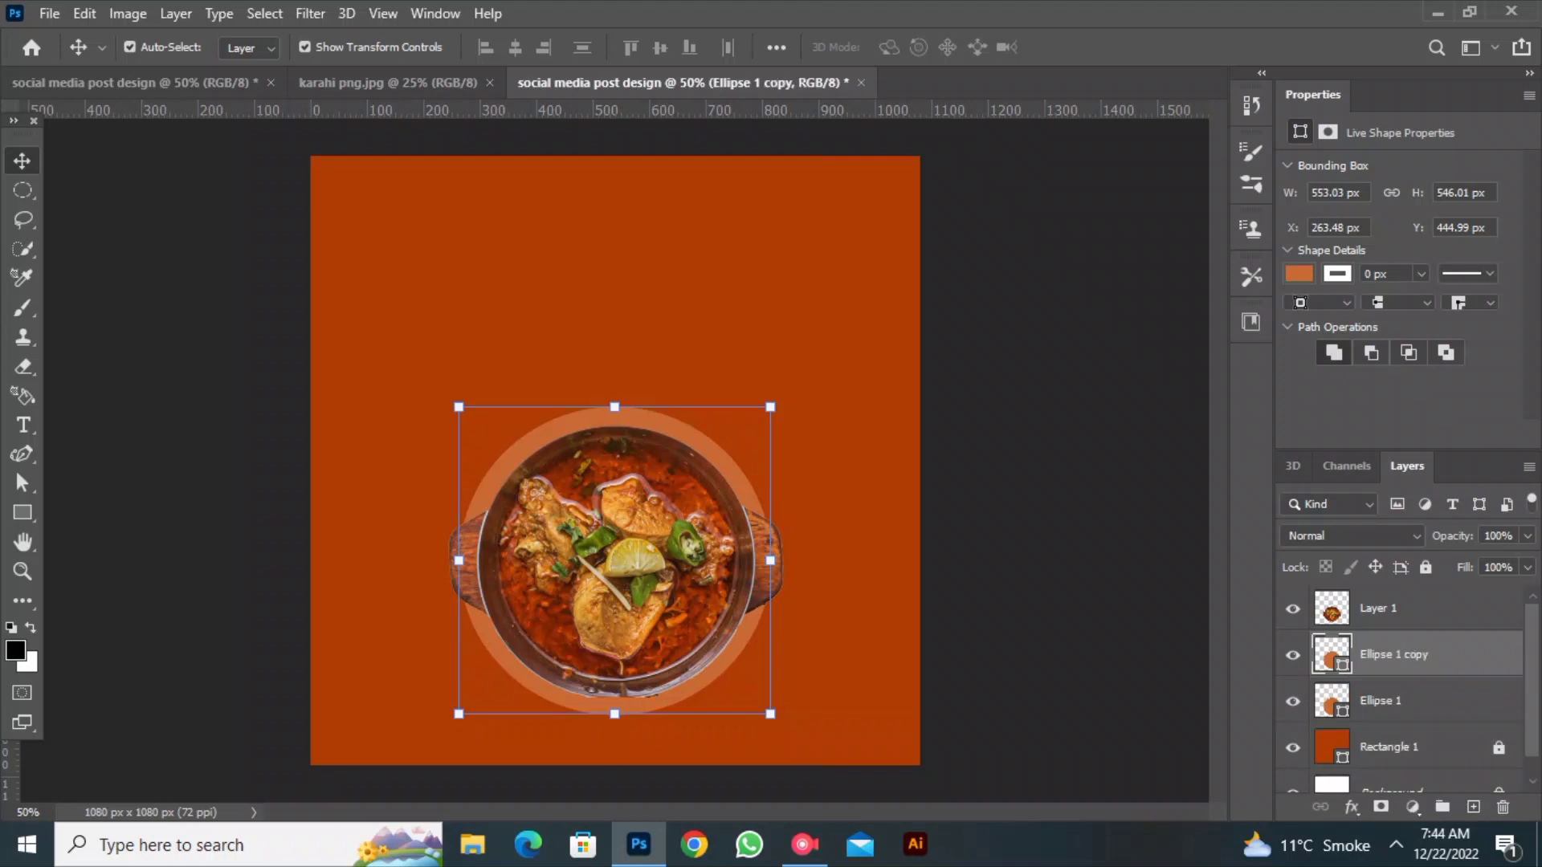
{"action": "left_click", "coordinate": [22, 511]}
{"action": "left_click", "coordinate": [252, 46]}
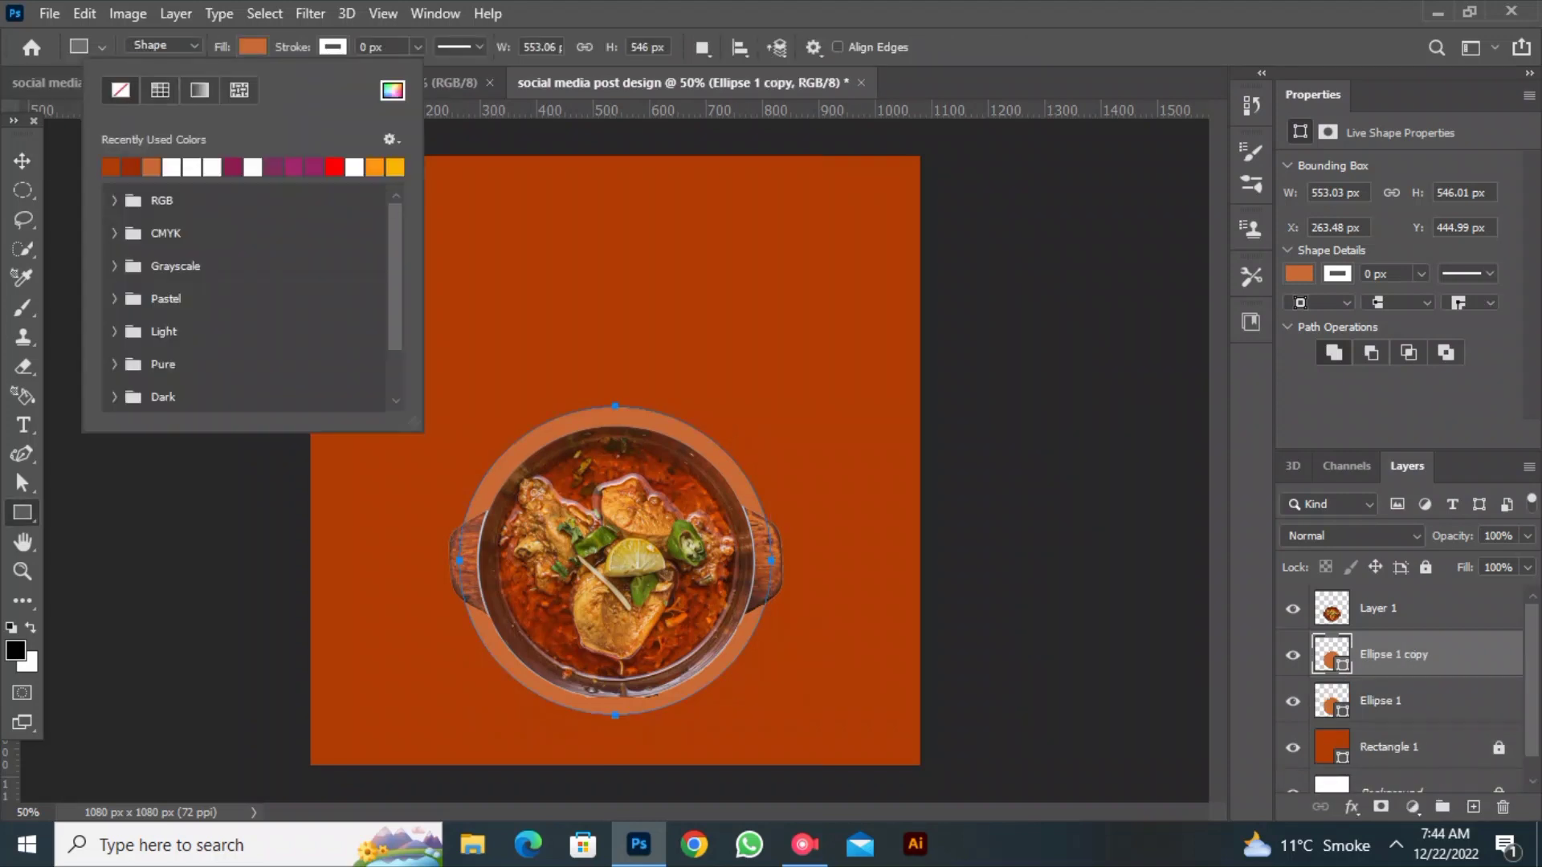
{"action": "left_click", "coordinate": [377, 46]}
{"action": "type", "text": "6"}
{"action": "key", "text": "Return"}
Make the circle copy's outline dashed and set its stroke width to 5 px.
{"action": "left_click", "coordinate": [460, 46]}
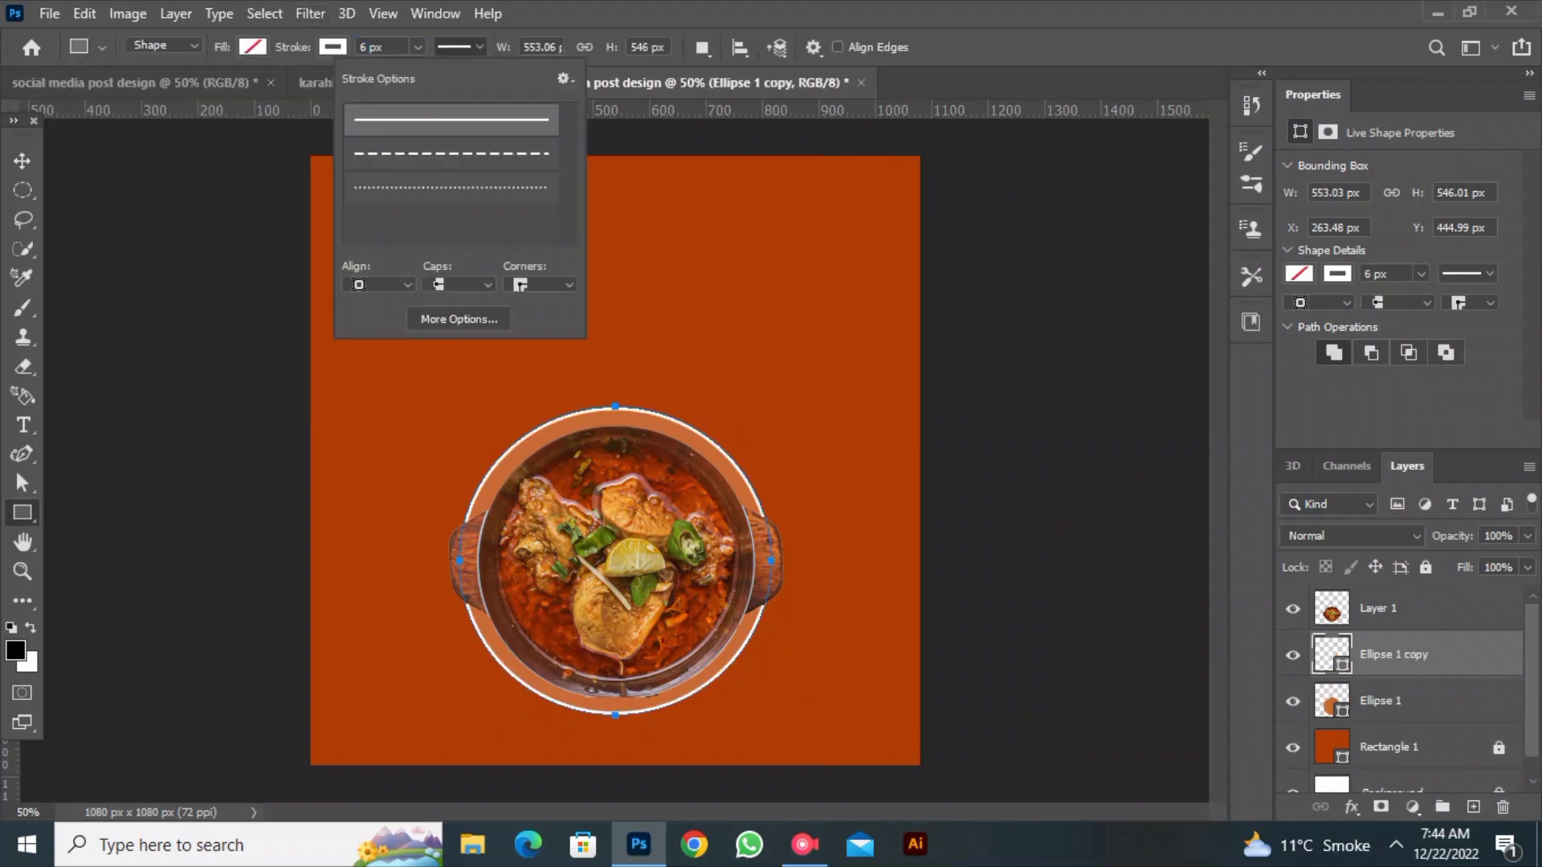
{"action": "left_click", "coordinate": [450, 187]}
{"action": "left_click", "coordinate": [450, 153]}
{"action": "left_click", "coordinate": [459, 46]}
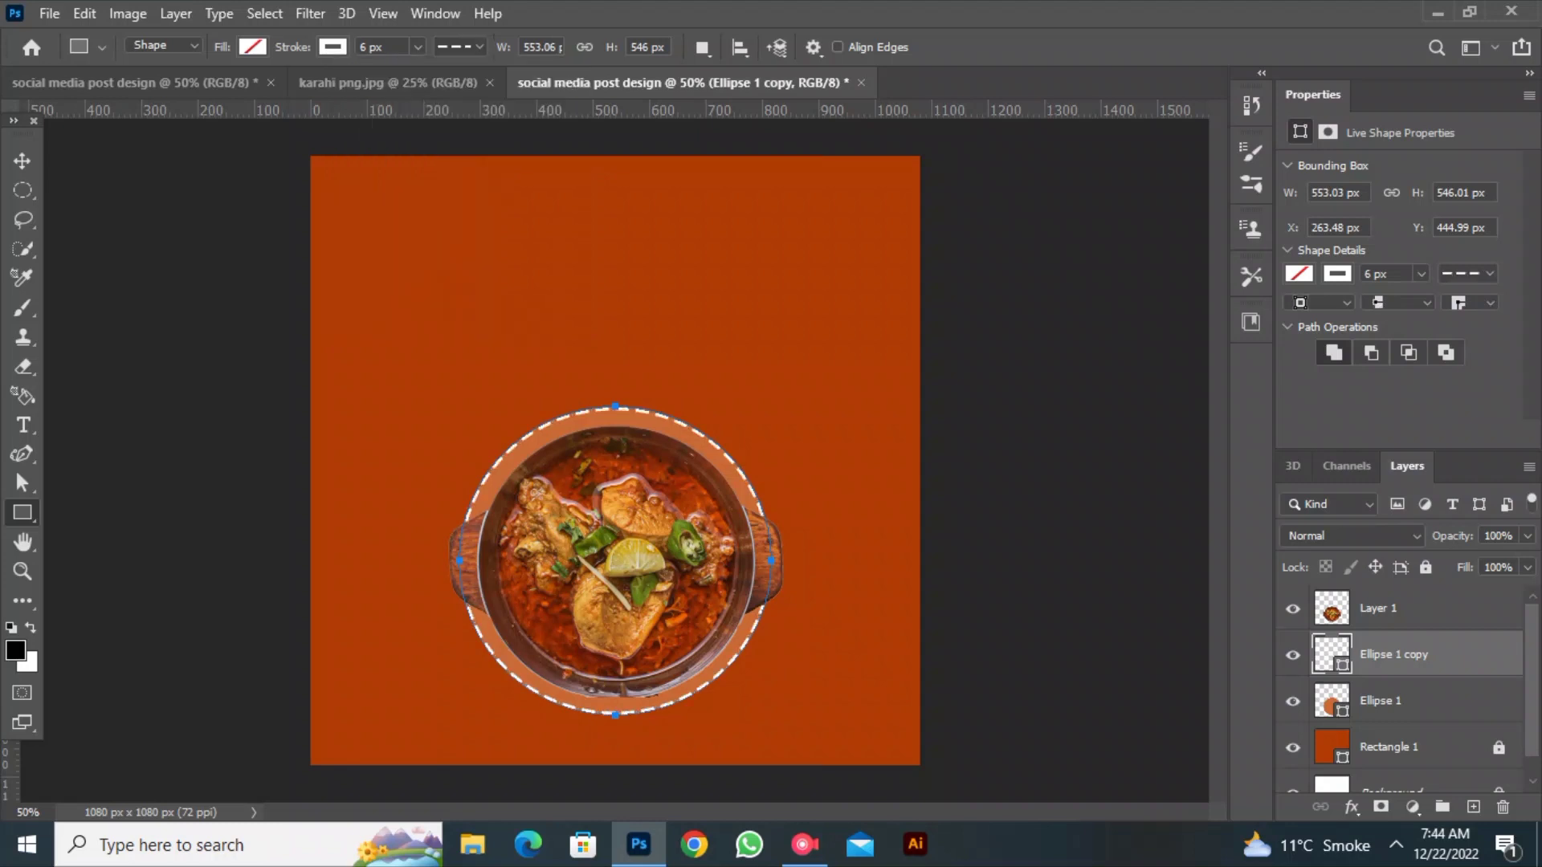
{"action": "left_click", "coordinate": [377, 46]}
{"action": "key", "text": "Down"}
{"action": "key", "text": "Down"}
{"action": "key", "text": "Up"}
{"action": "key", "text": "Return"}
Scale the dashed circle down to 97.07% so it sits inside the orange-brown rim.
{"action": "key", "text": "v"}
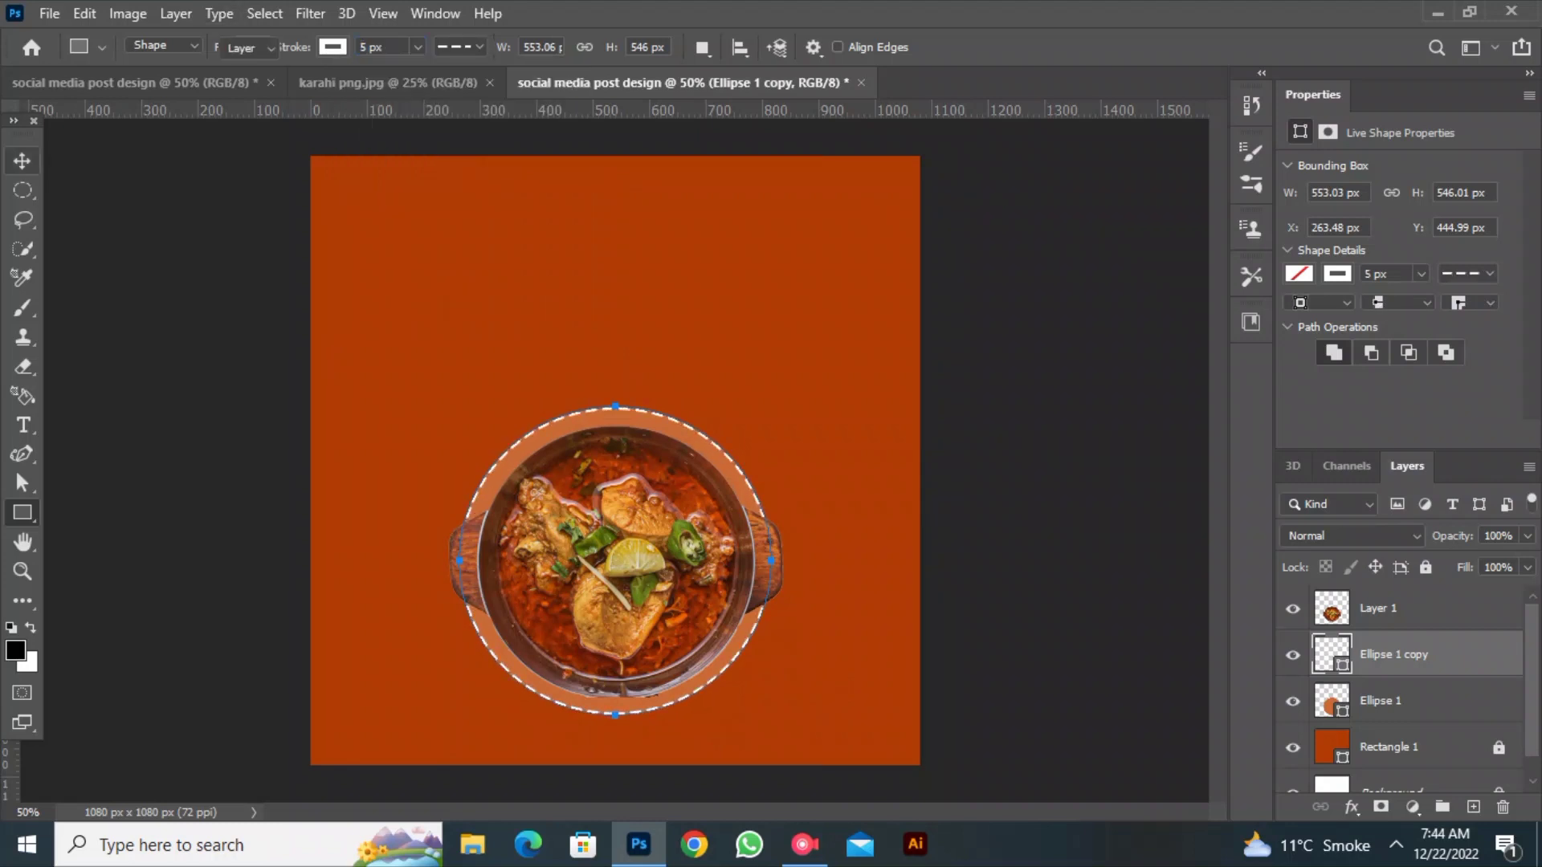
{"action": "left_click", "coordinate": [550, 321]}
{"action": "left_click", "coordinate": [723, 454]}
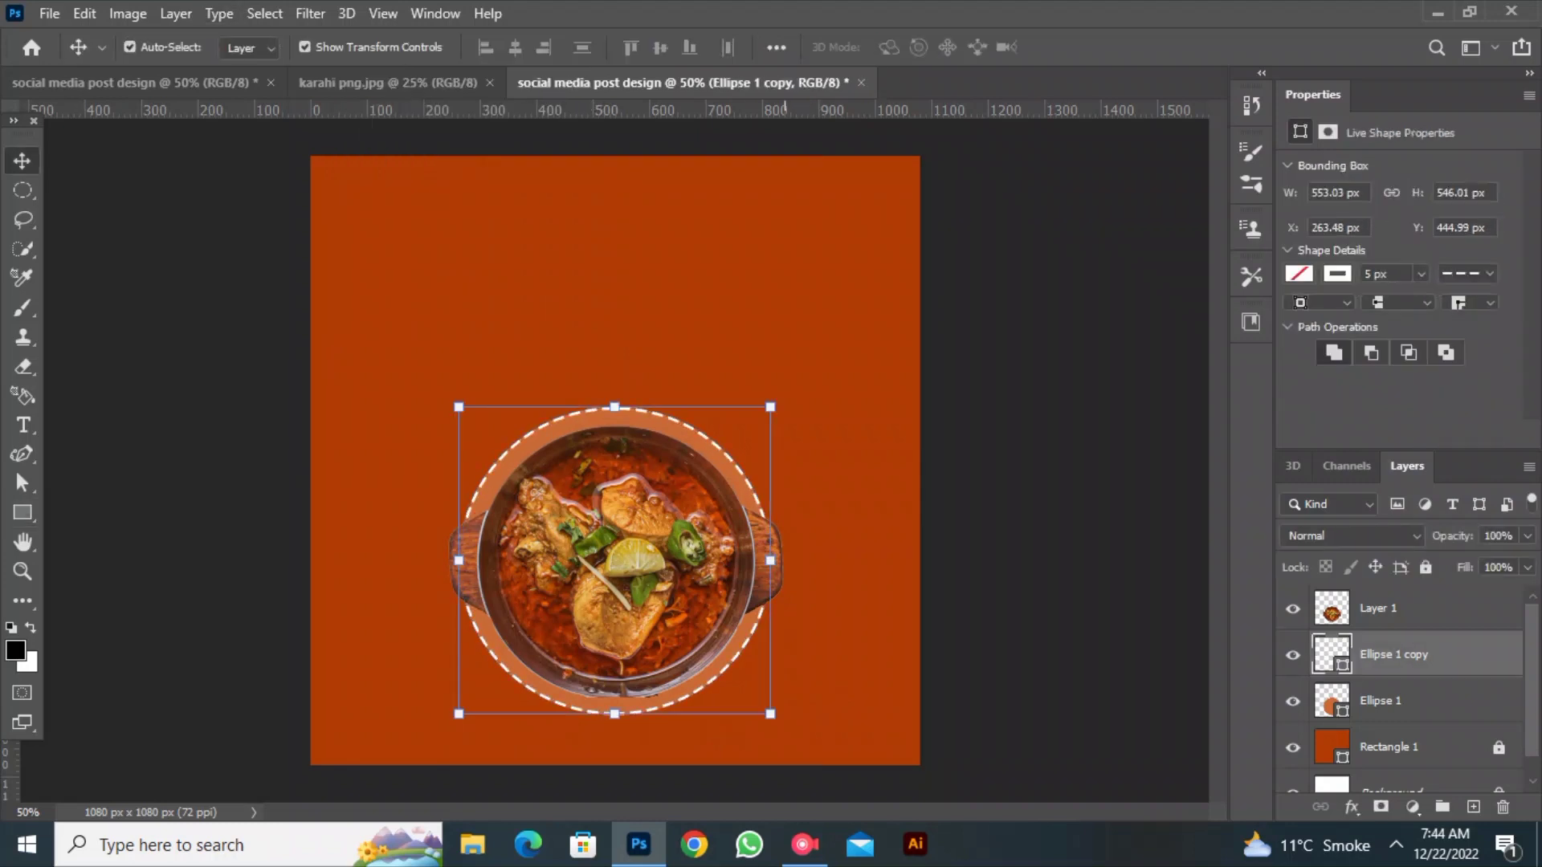
{"action": "left_click_drag", "start_coordinate": [770, 407], "coordinate": [765, 415]}
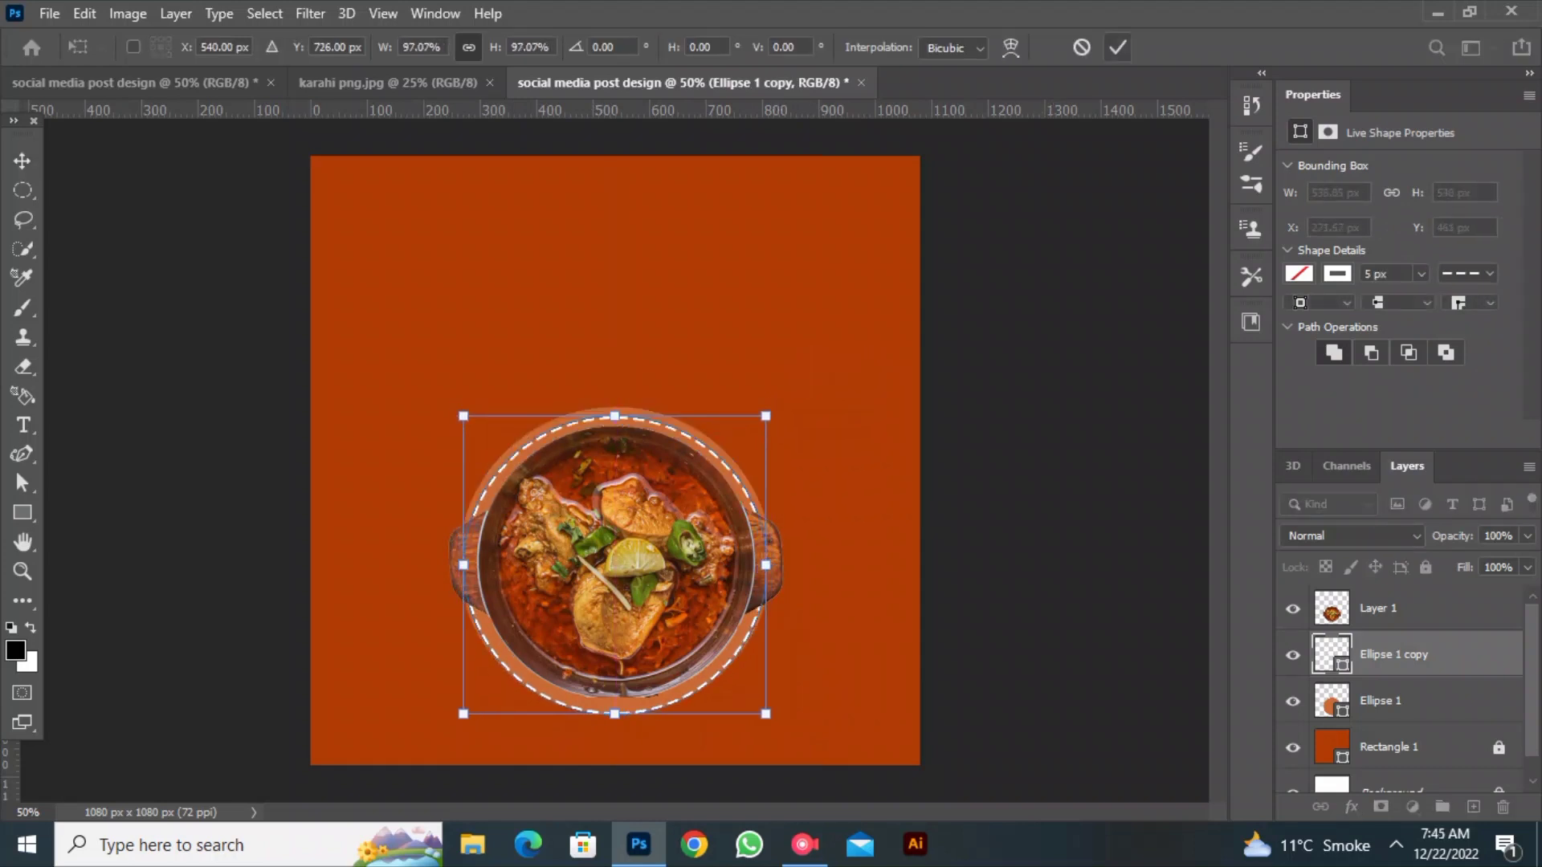
{"action": "key", "text": "Return"}
Draw a closed wavy shape of about 1326 × 370 px across the canvas's lower edge with the Curvature Pen tool.
{"action": "left_click", "coordinate": [22, 454]}
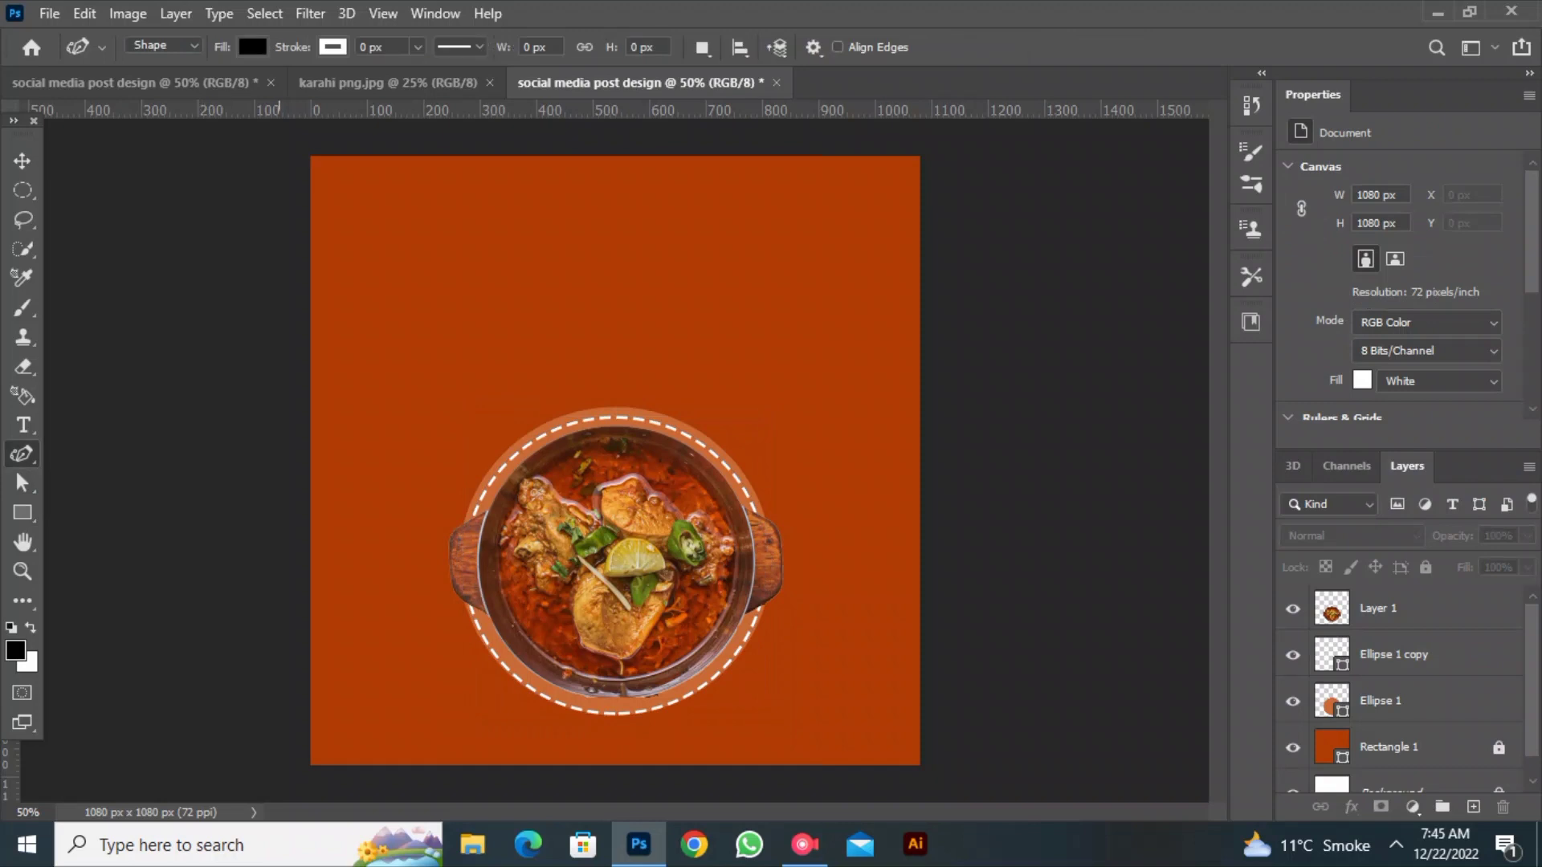
{"action": "left_click", "coordinate": [239, 701]}
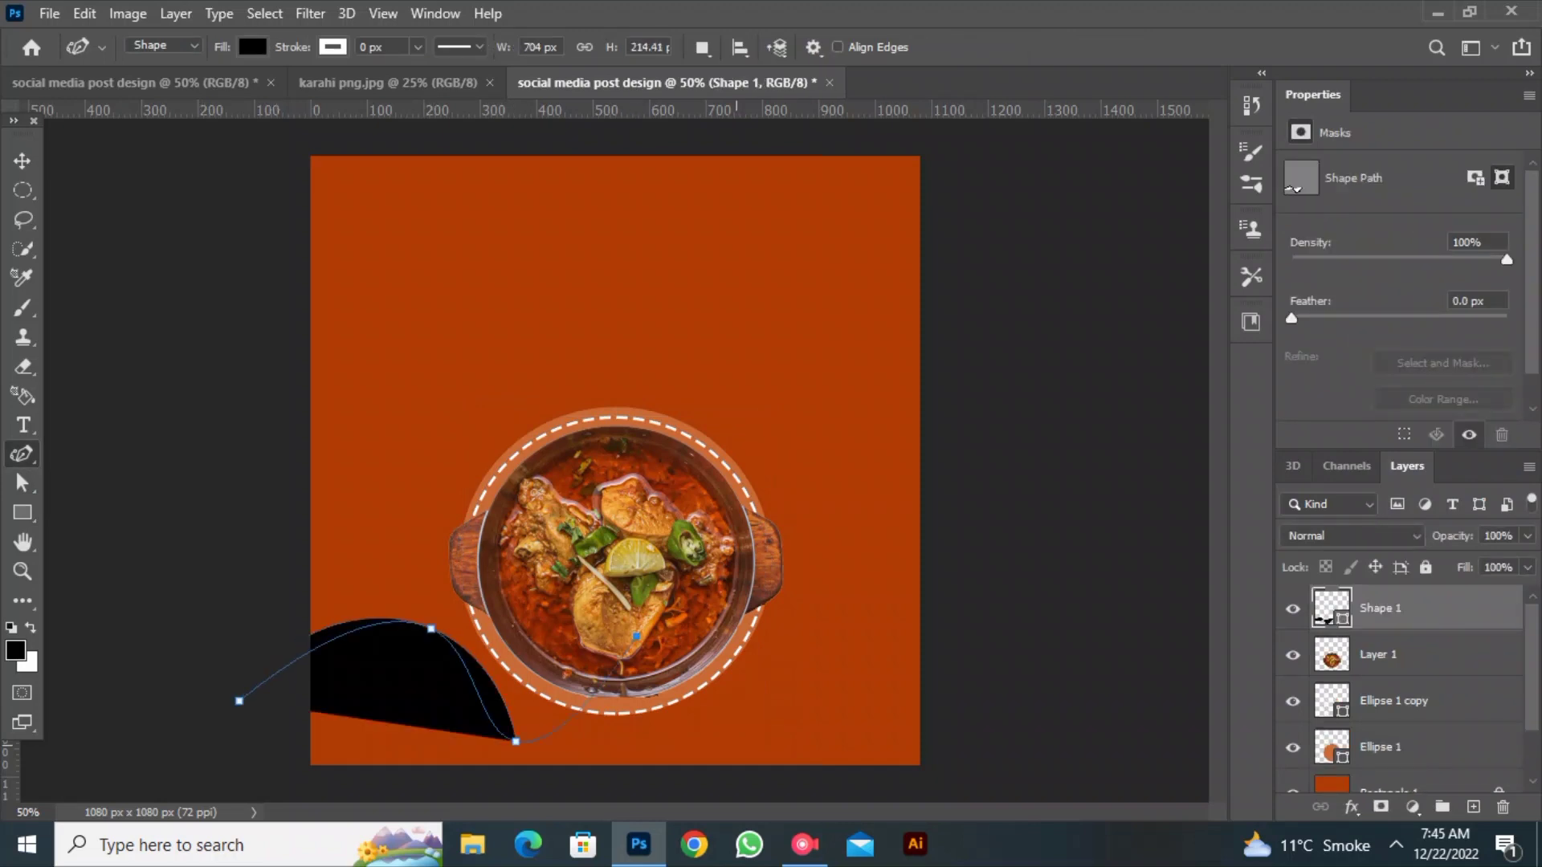
{"action": "left_click", "coordinate": [637, 637]}
{"action": "left_click", "coordinate": [753, 752]}
{"action": "left_click", "coordinate": [820, 603]}
{"action": "left_click", "coordinate": [846, 716]}
{"action": "left_click", "coordinate": [964, 610]}
{"action": "left_click", "coordinate": [970, 728]}
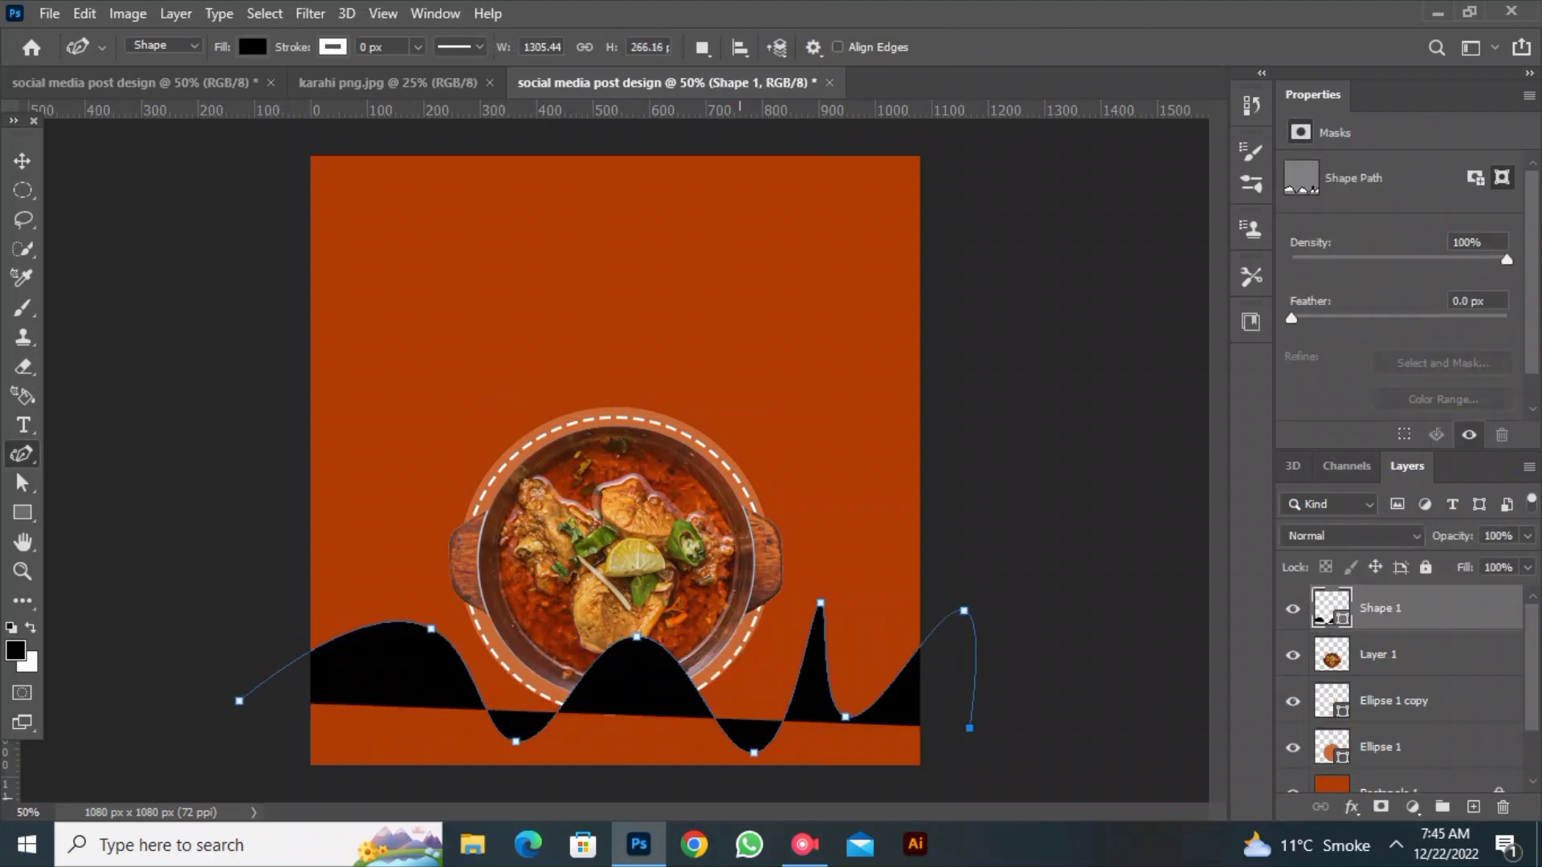
{"action": "left_click", "coordinate": [738, 795]}
{"action": "left_click", "coordinate": [248, 763]}
{"action": "left_click", "coordinate": [239, 701]}
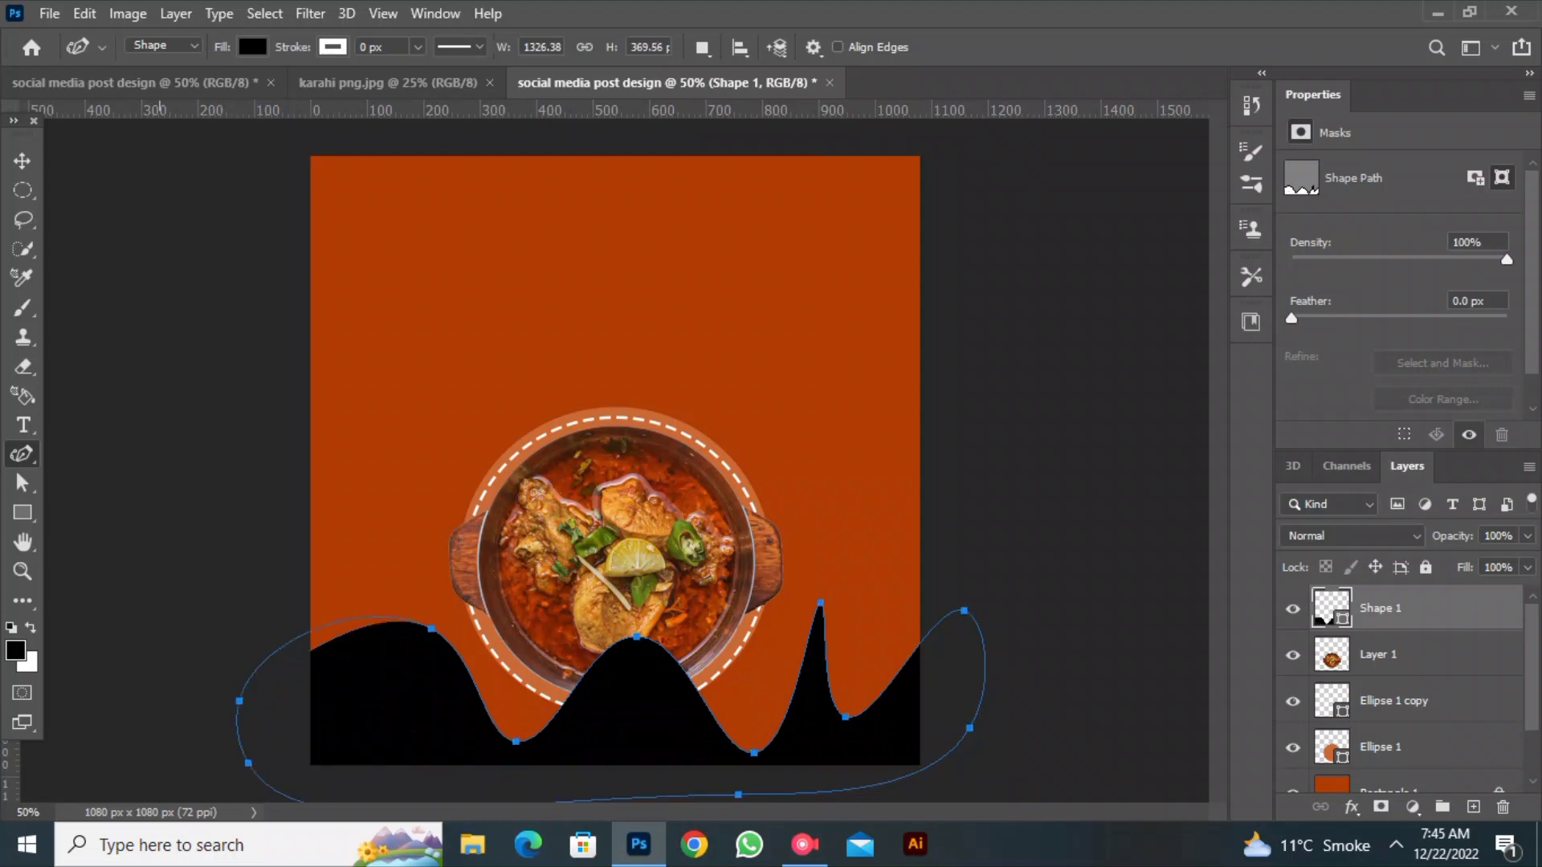
Fill the wavy shape with the same light orange-brown as the circle.
{"action": "left_click", "coordinate": [252, 47]}
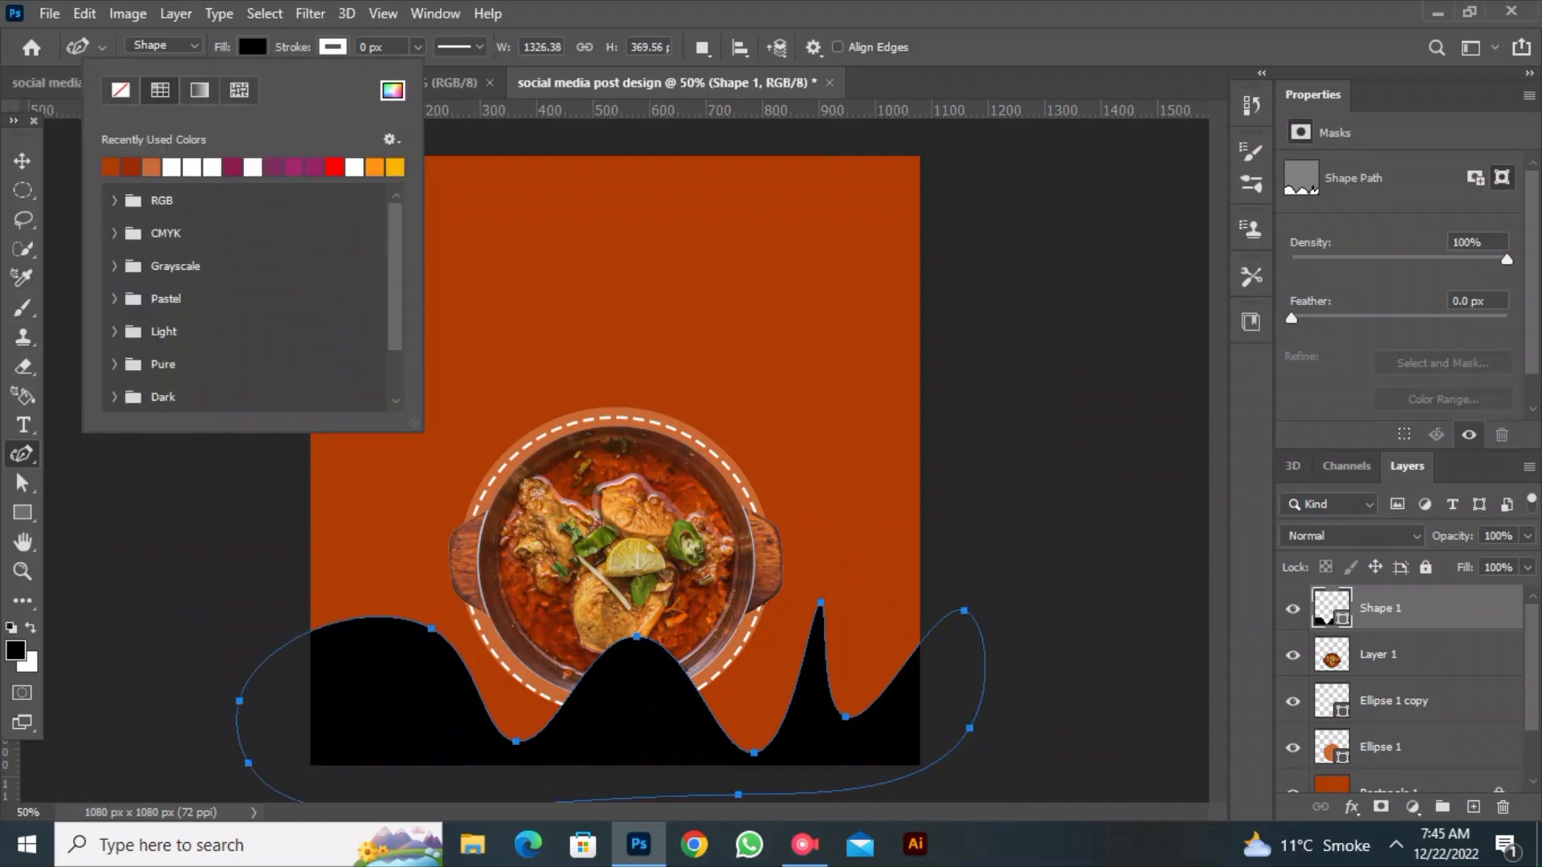
{"action": "left_click", "coordinate": [151, 167]}
{"action": "left_click", "coordinate": [252, 47]}
{"action": "left_click", "coordinate": [21, 160]}
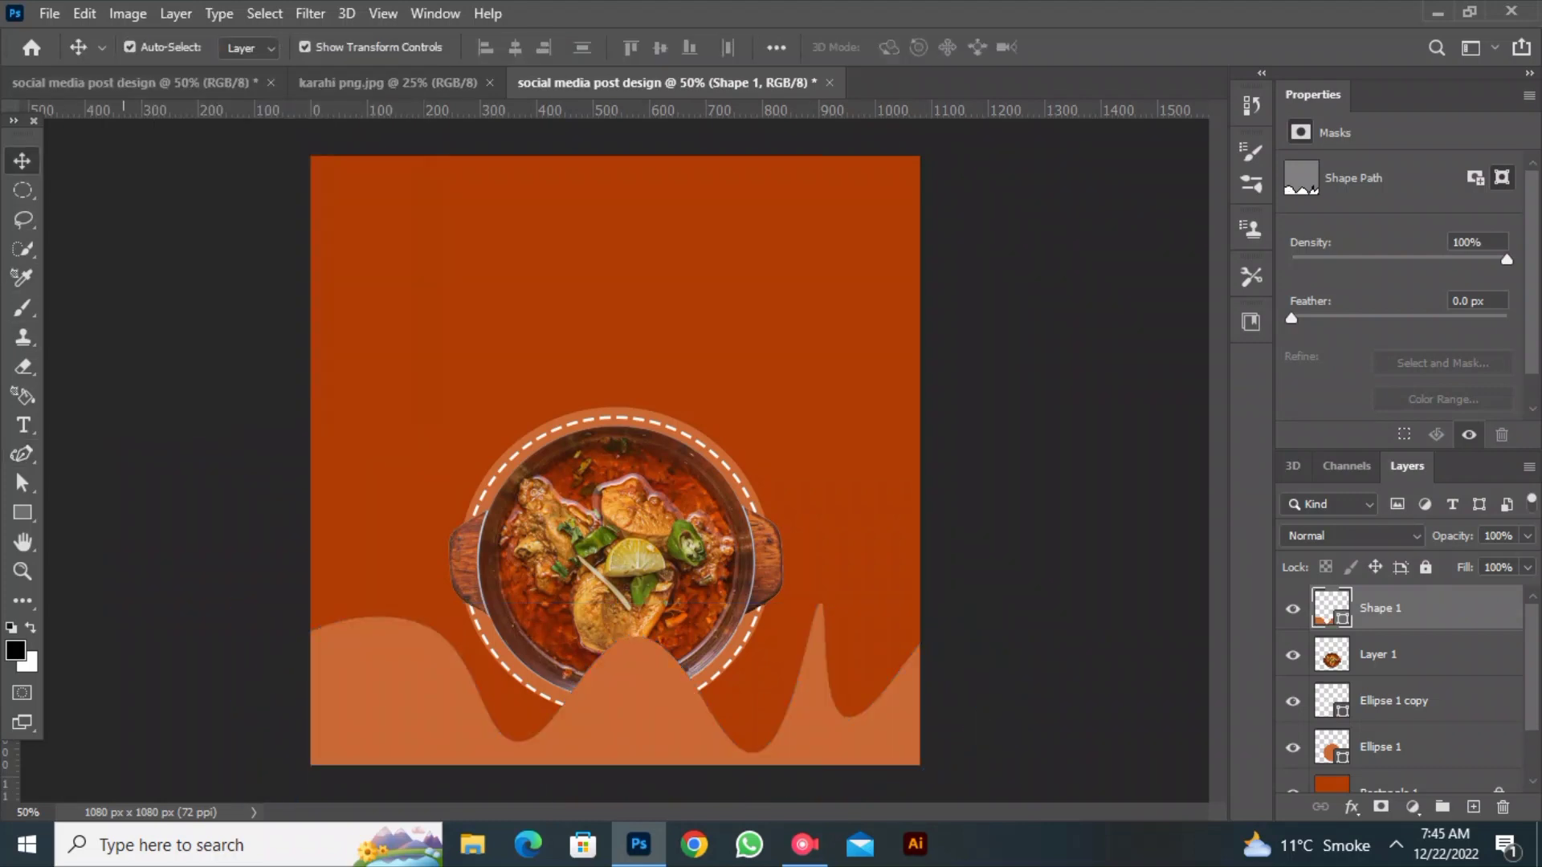
Scale the wavy shape to 110.21% and position its centre at X 540 px, Y 959 px.
{"action": "left_click_drag", "start_coordinate": [642, 705], "coordinate": [659, 668]}
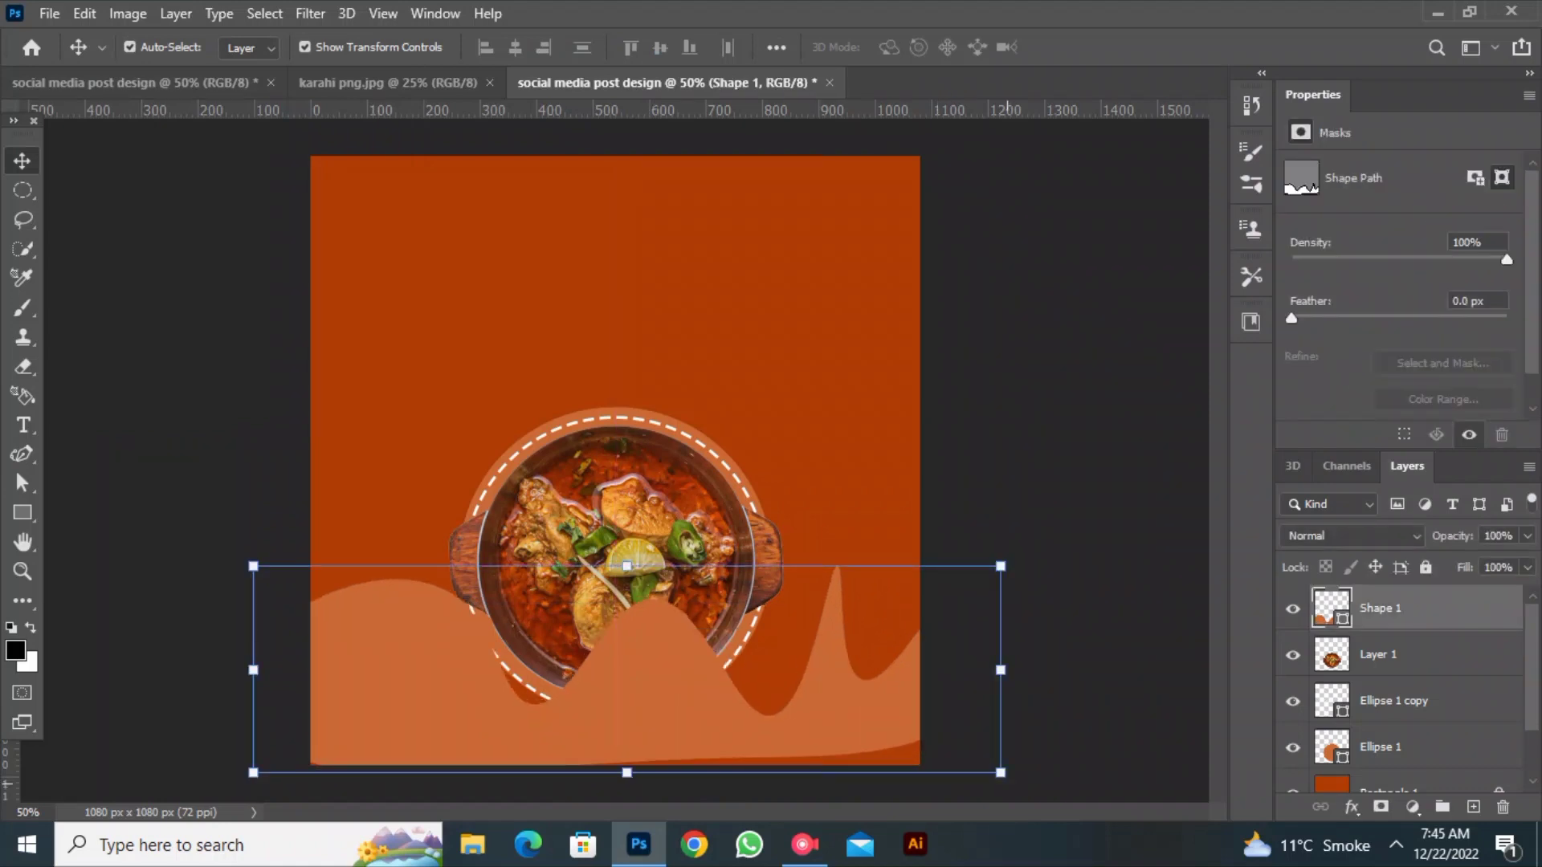
{"action": "key", "text": "ctrl+t"}
{"action": "left_click_drag", "start_coordinate": [1000, 773], "coordinate": [1077, 795]}
{"action": "left_click_drag", "start_coordinate": [692, 660], "coordinate": [642, 675]}
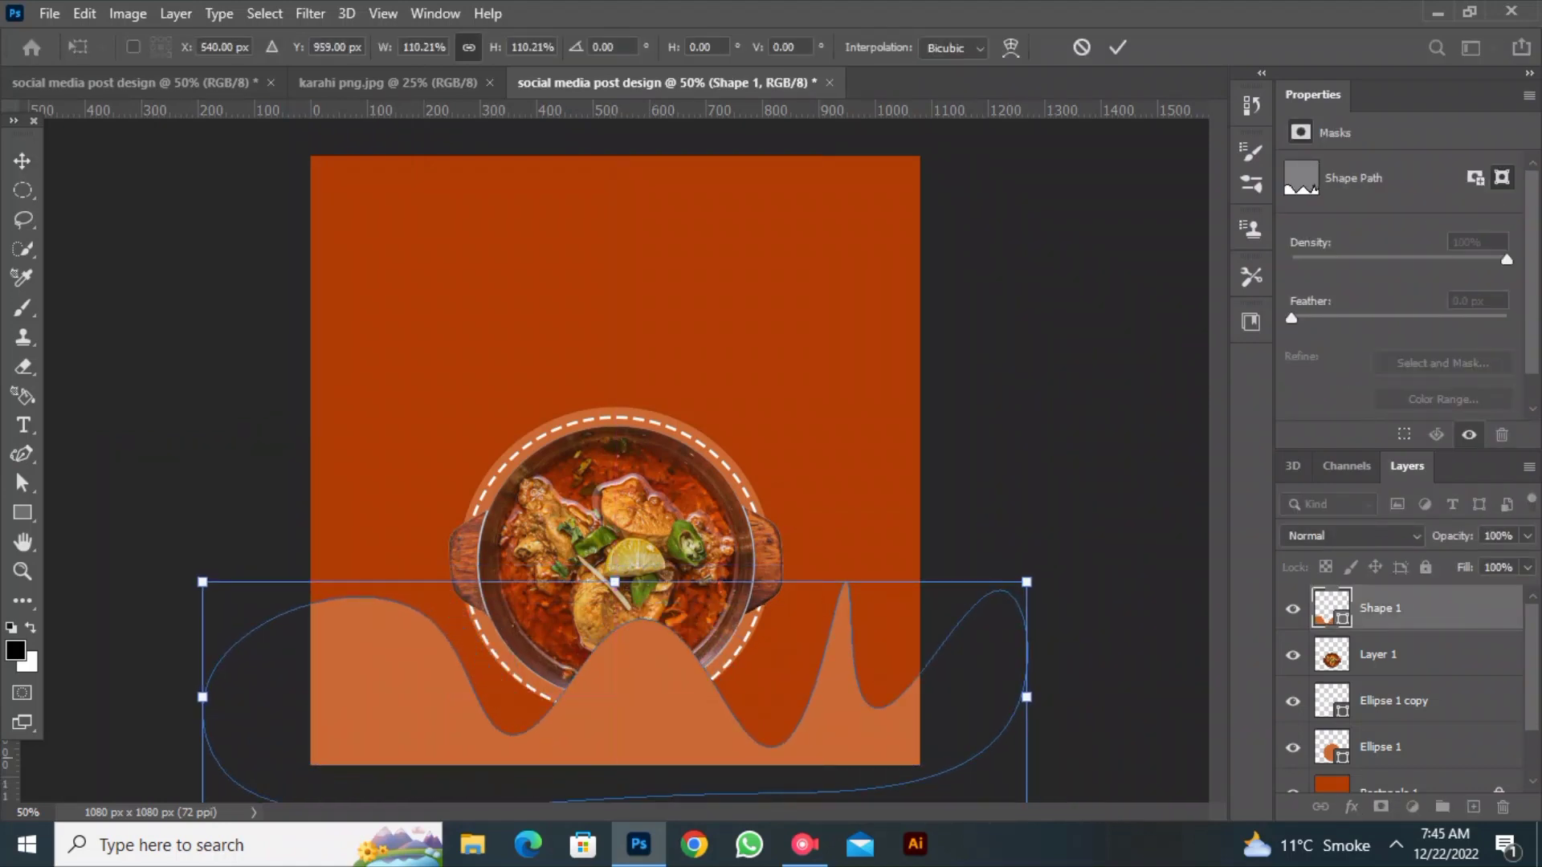
{"action": "key", "text": "Return"}
Try the wavy shape's layer beneath both circle layers and return it above the dish layer.
{"action": "key", "text": "ctrl+bracketleft"}
{"action": "key", "text": "ctrl+bracketleft"}
{"action": "key", "text": "ctrl+bracketleft"}
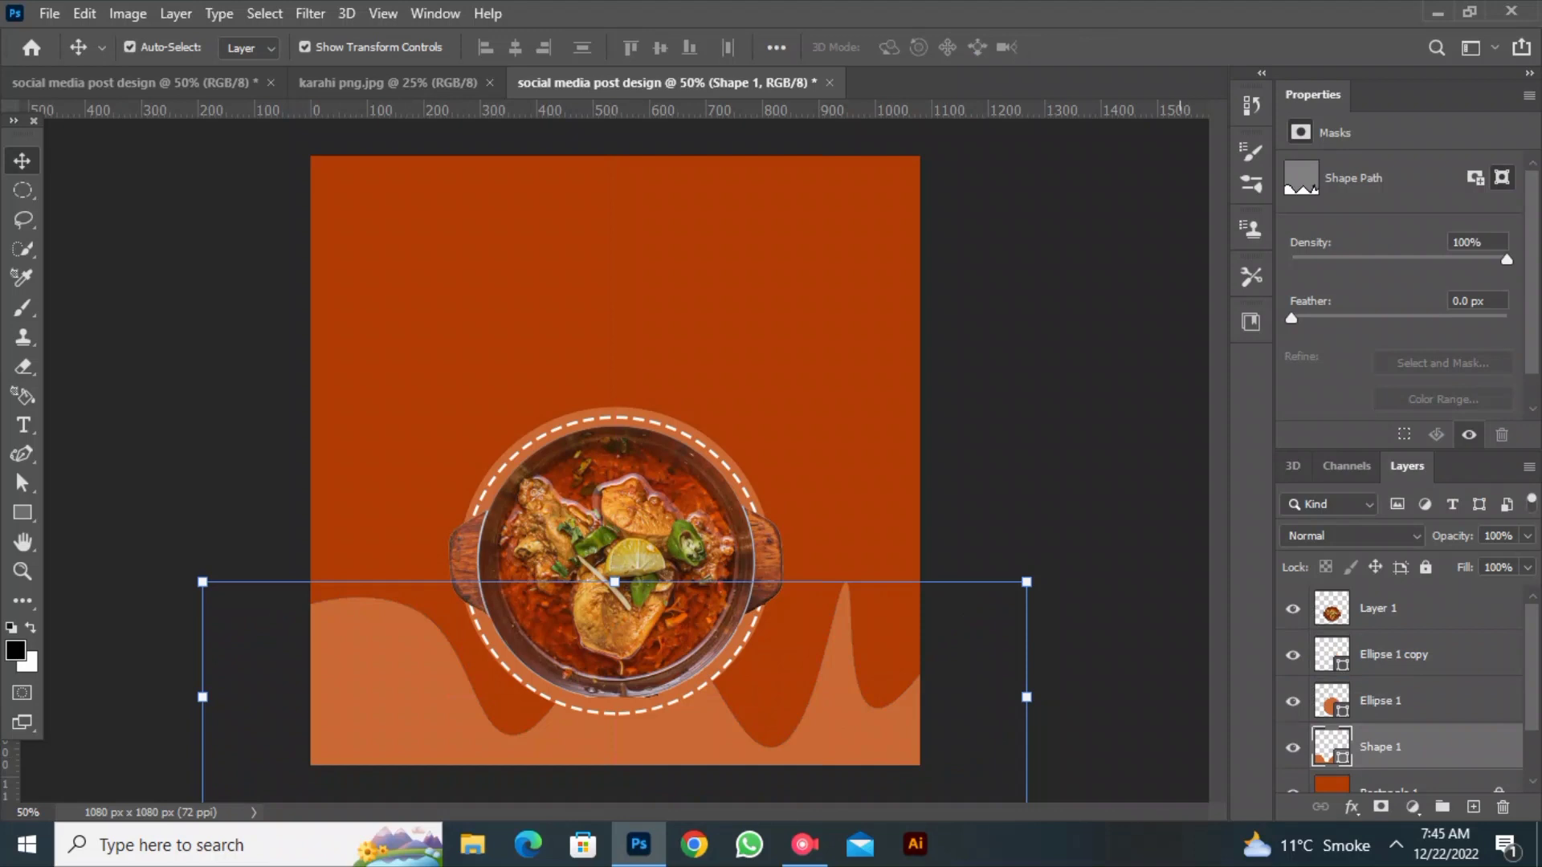
{"action": "key", "text": "ctrl+bracketright"}
{"action": "key", "text": "ctrl+bracketright"}
{"action": "key", "text": "ctrl+bracketright"}
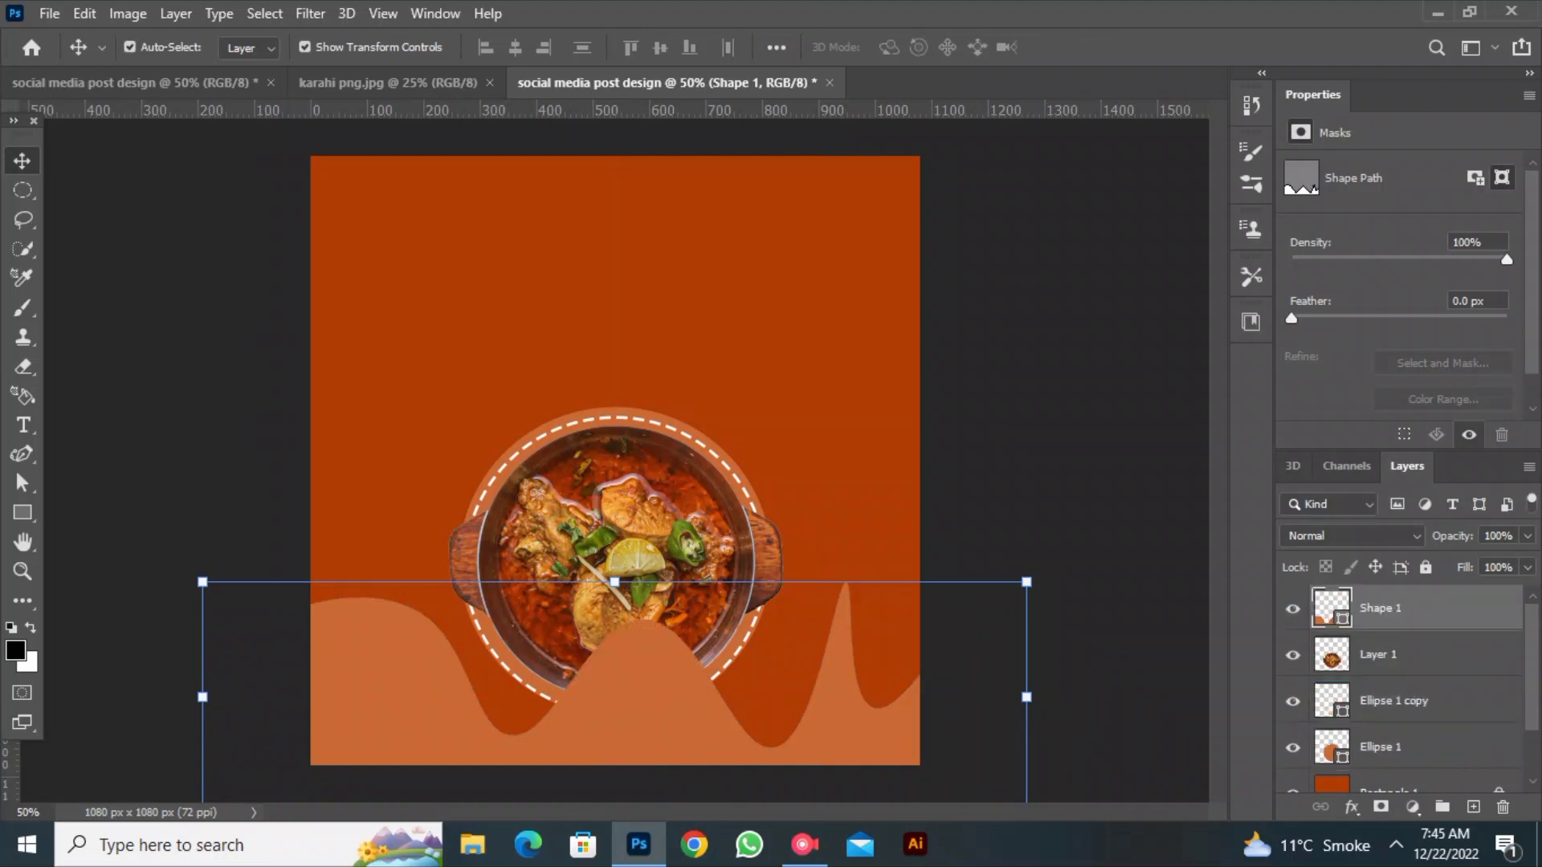
Place the wavy shape's layer between the dashed circle and the orange-brown circle, and deselect it.
{"action": "key", "text": "ctrl+bracketleft"}
{"action": "left_click_drag", "start_coordinate": [1393, 700], "coordinate": [1393, 643]}
{"action": "key", "text": "Escape"}
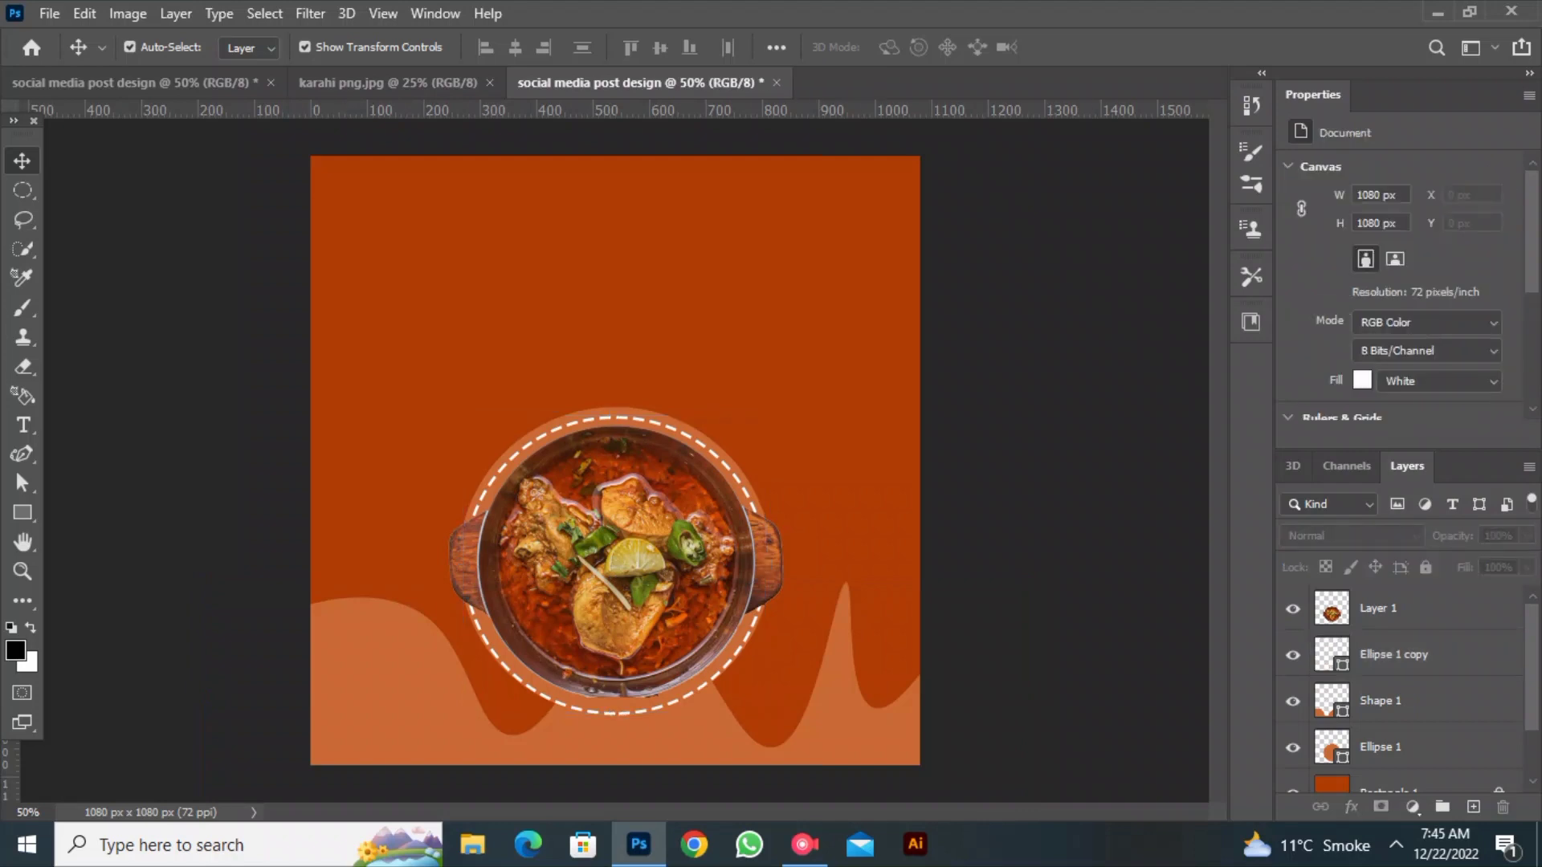
Add two separate text lines above the dish, SHINWARI near the canvas top and KARAHI below it.
{"action": "key", "text": "t"}
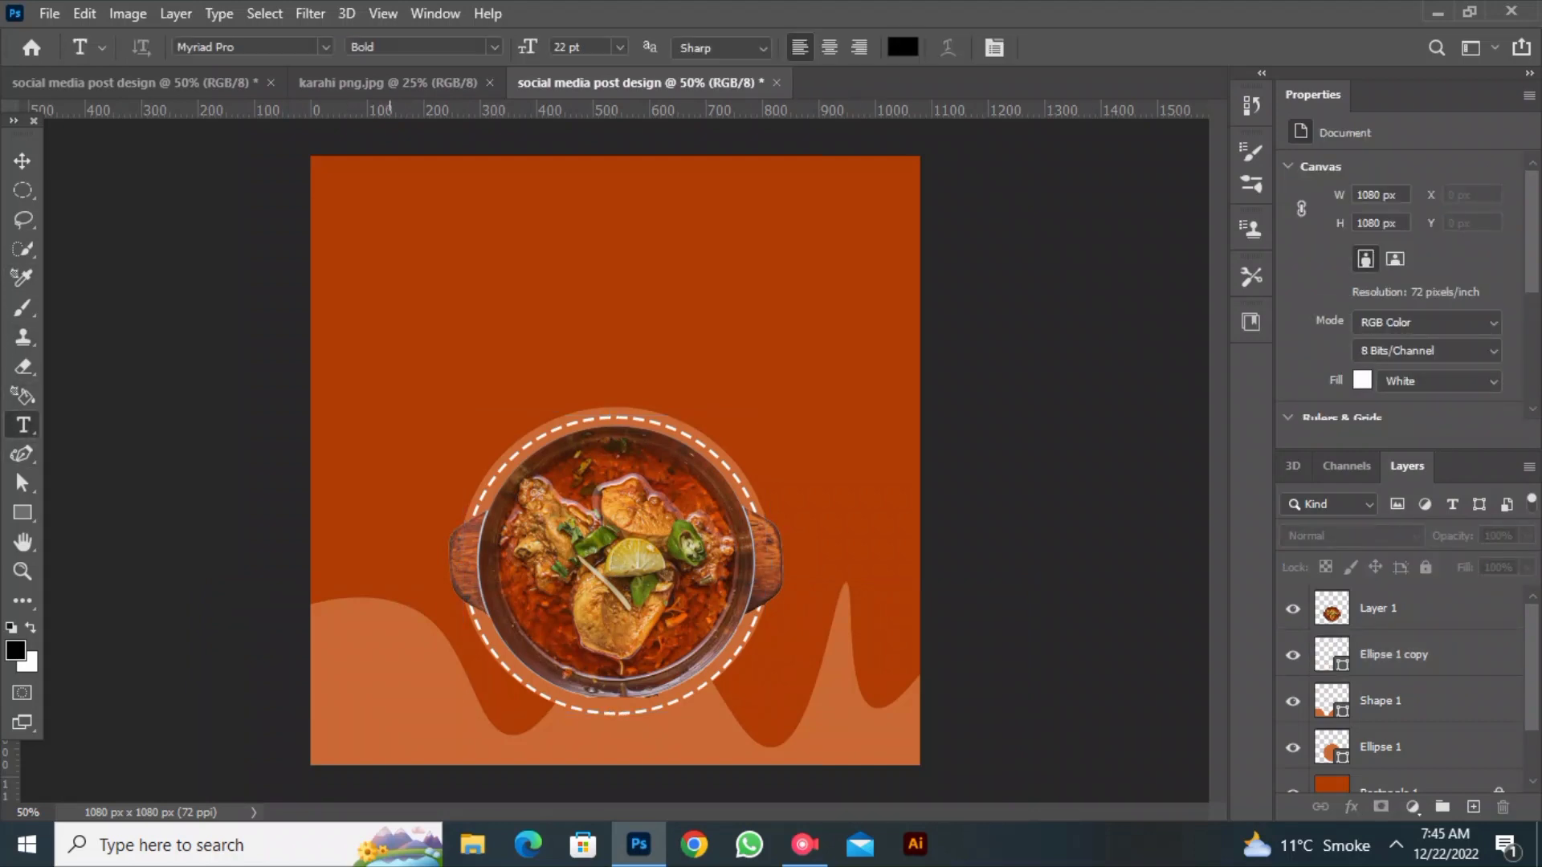
{"action": "left_click", "coordinate": [392, 213]}
{"action": "key", "text": "BackSpace"}
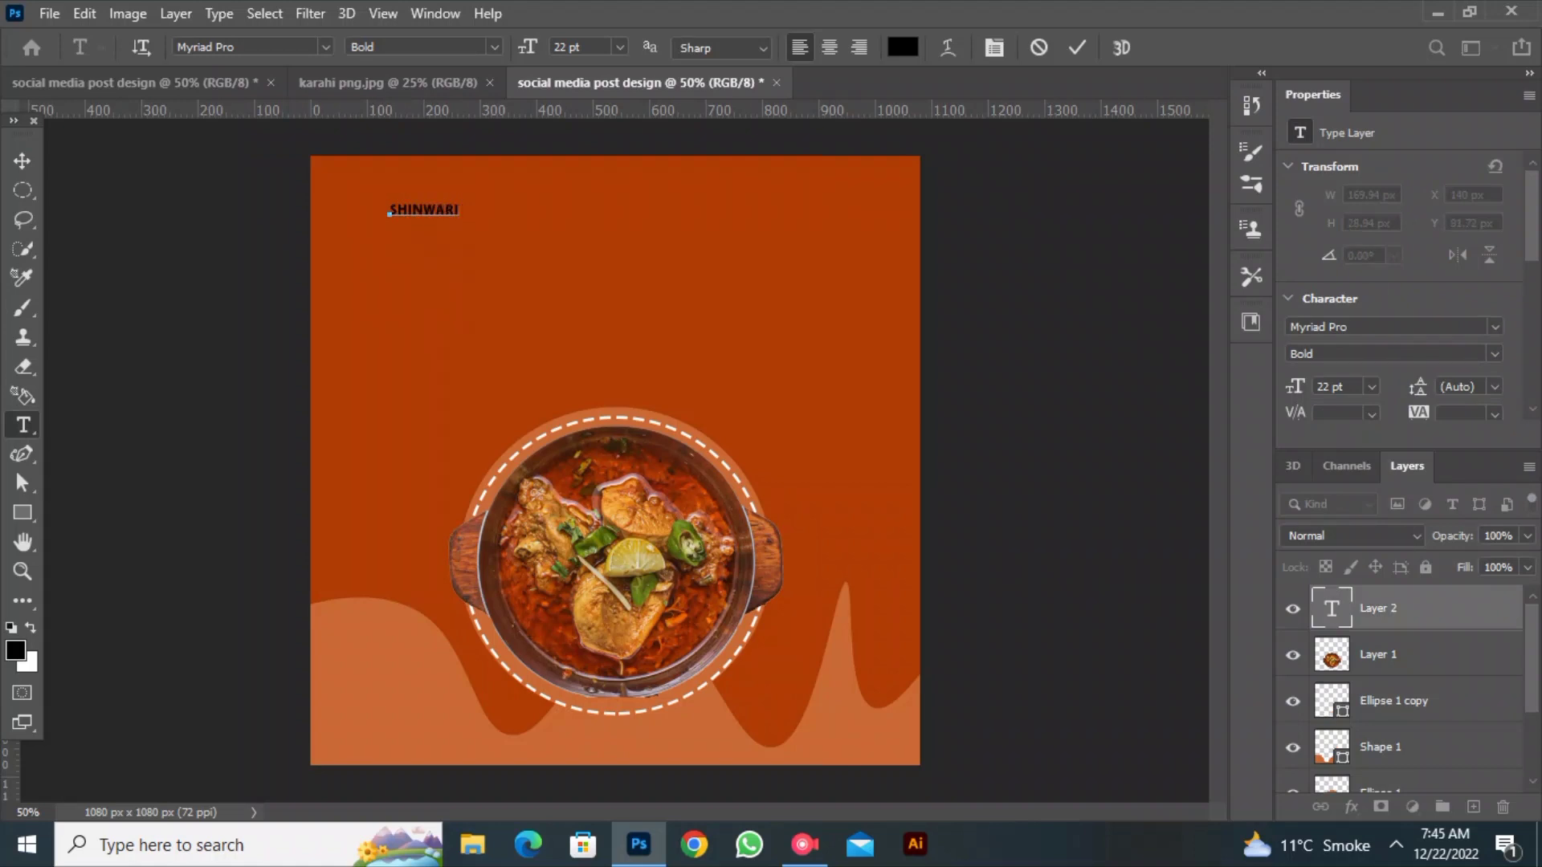
{"action": "left_click", "coordinate": [1077, 47]}
{"action": "left_click", "coordinate": [441, 324]}
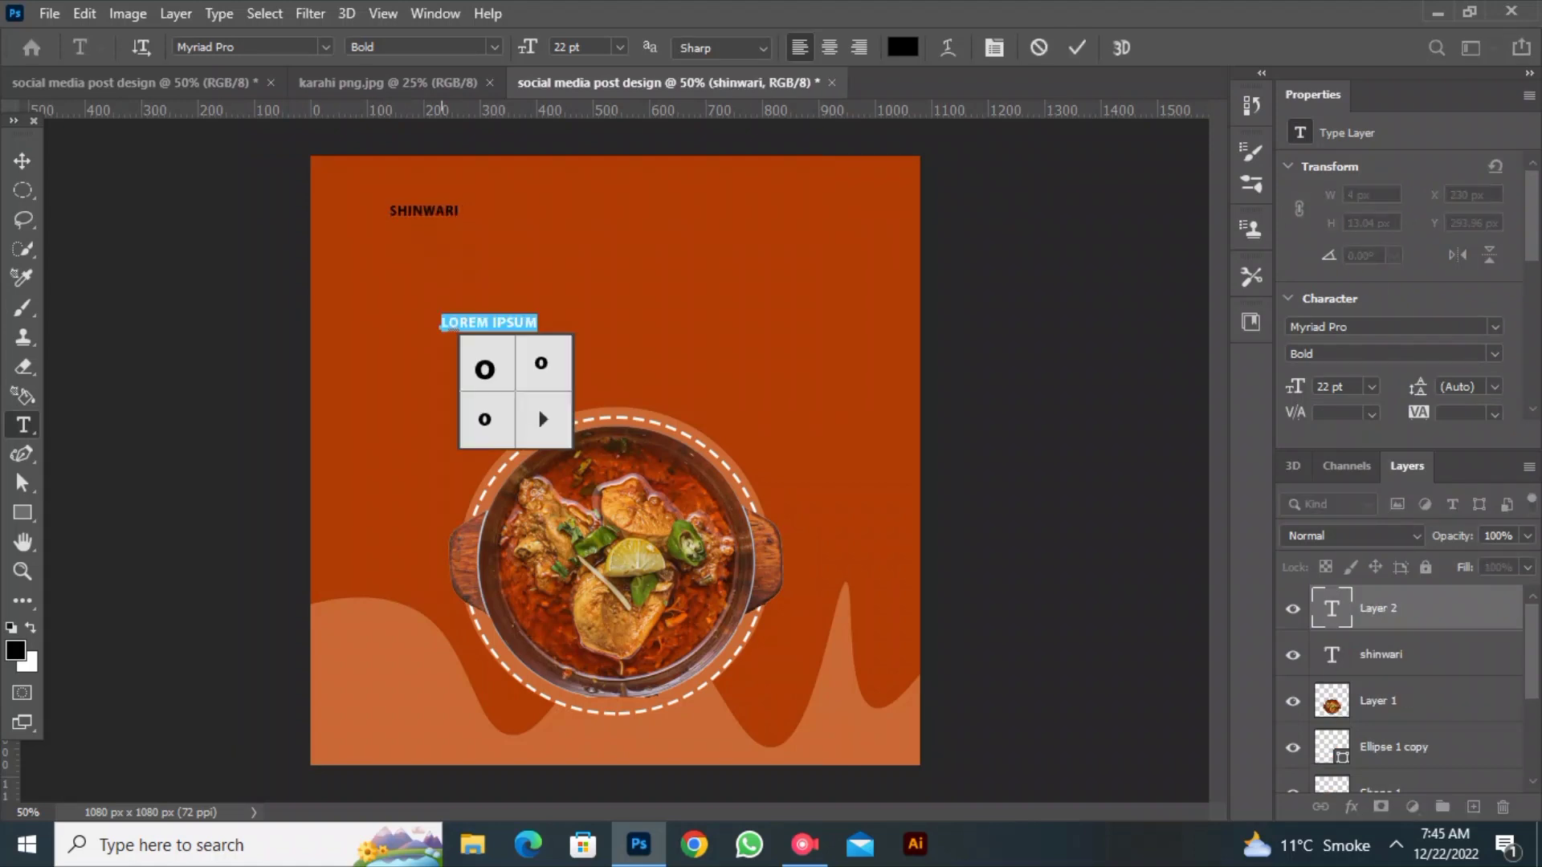
{"action": "type", "text": "KARAHI"}
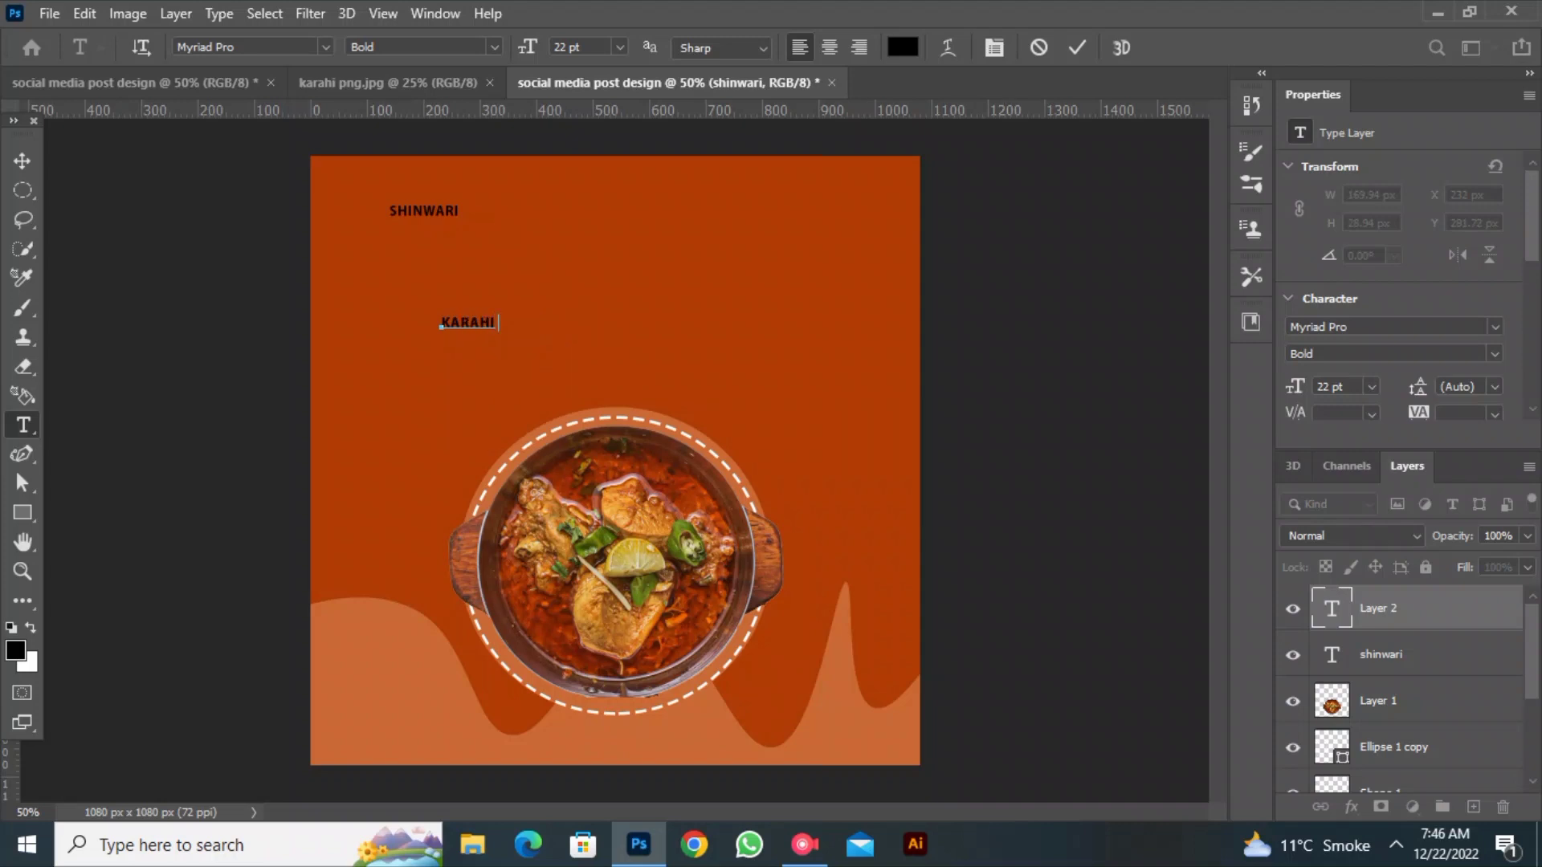
{"action": "left_click", "coordinate": [1076, 47]}
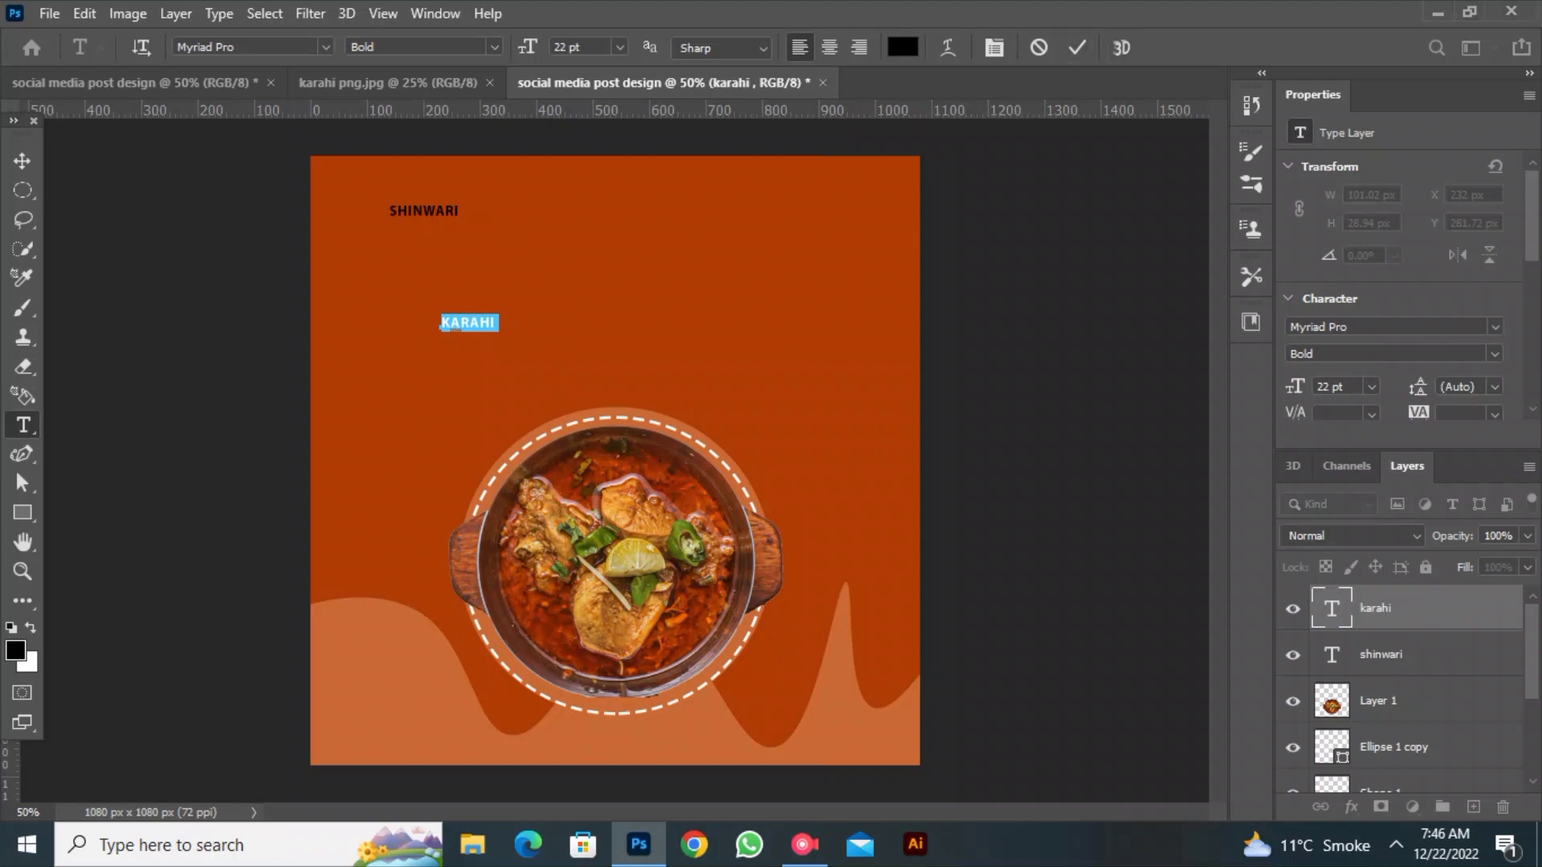
Colour the KARAHI text white (ffffff).
{"action": "left_click", "coordinate": [902, 47]}
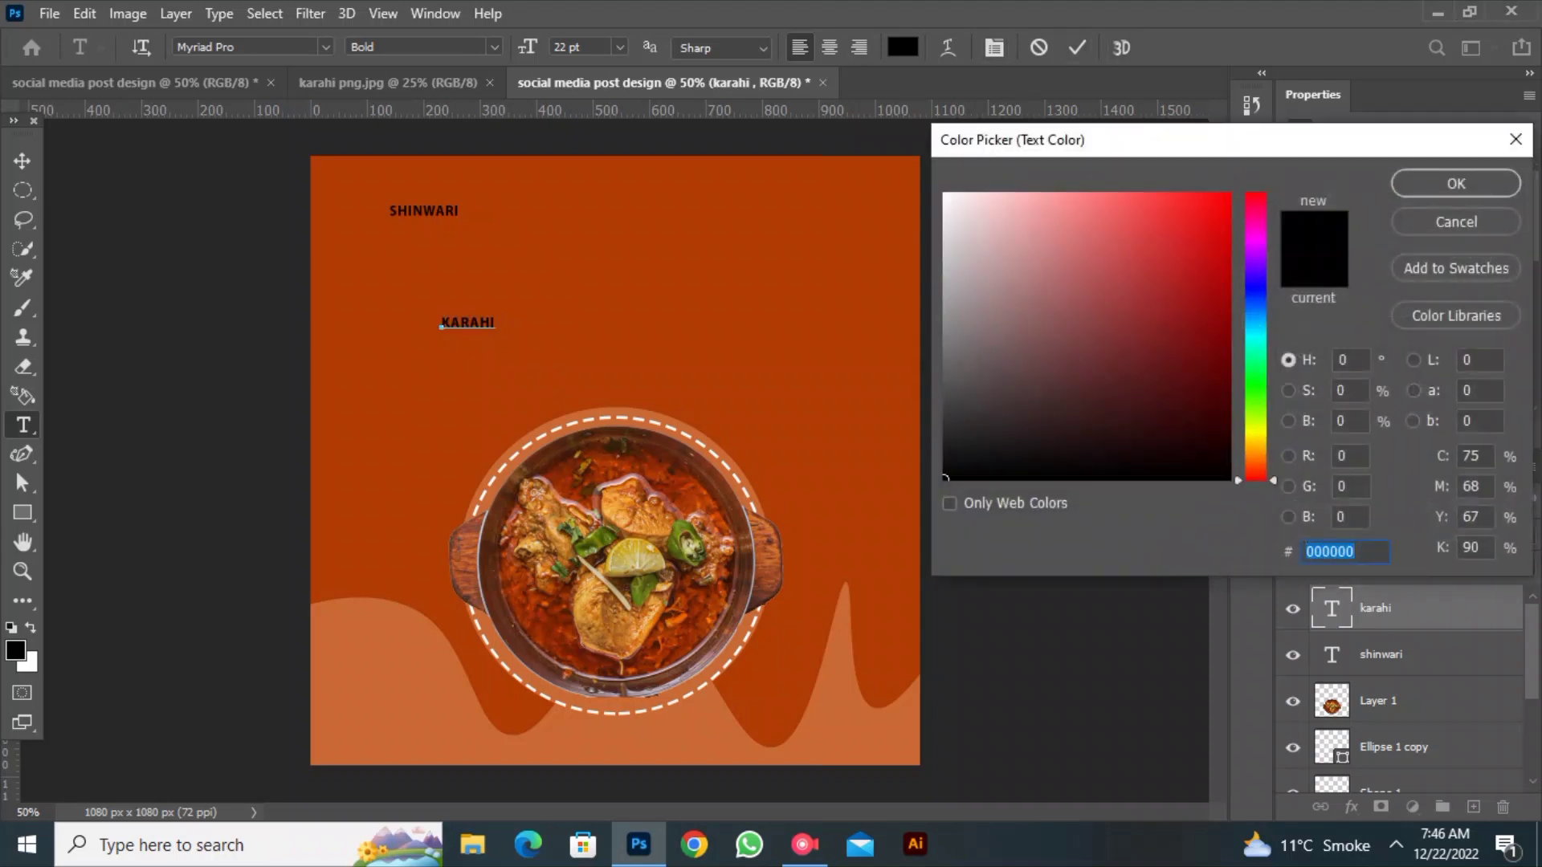
{"action": "type", "text": "ffffff"}
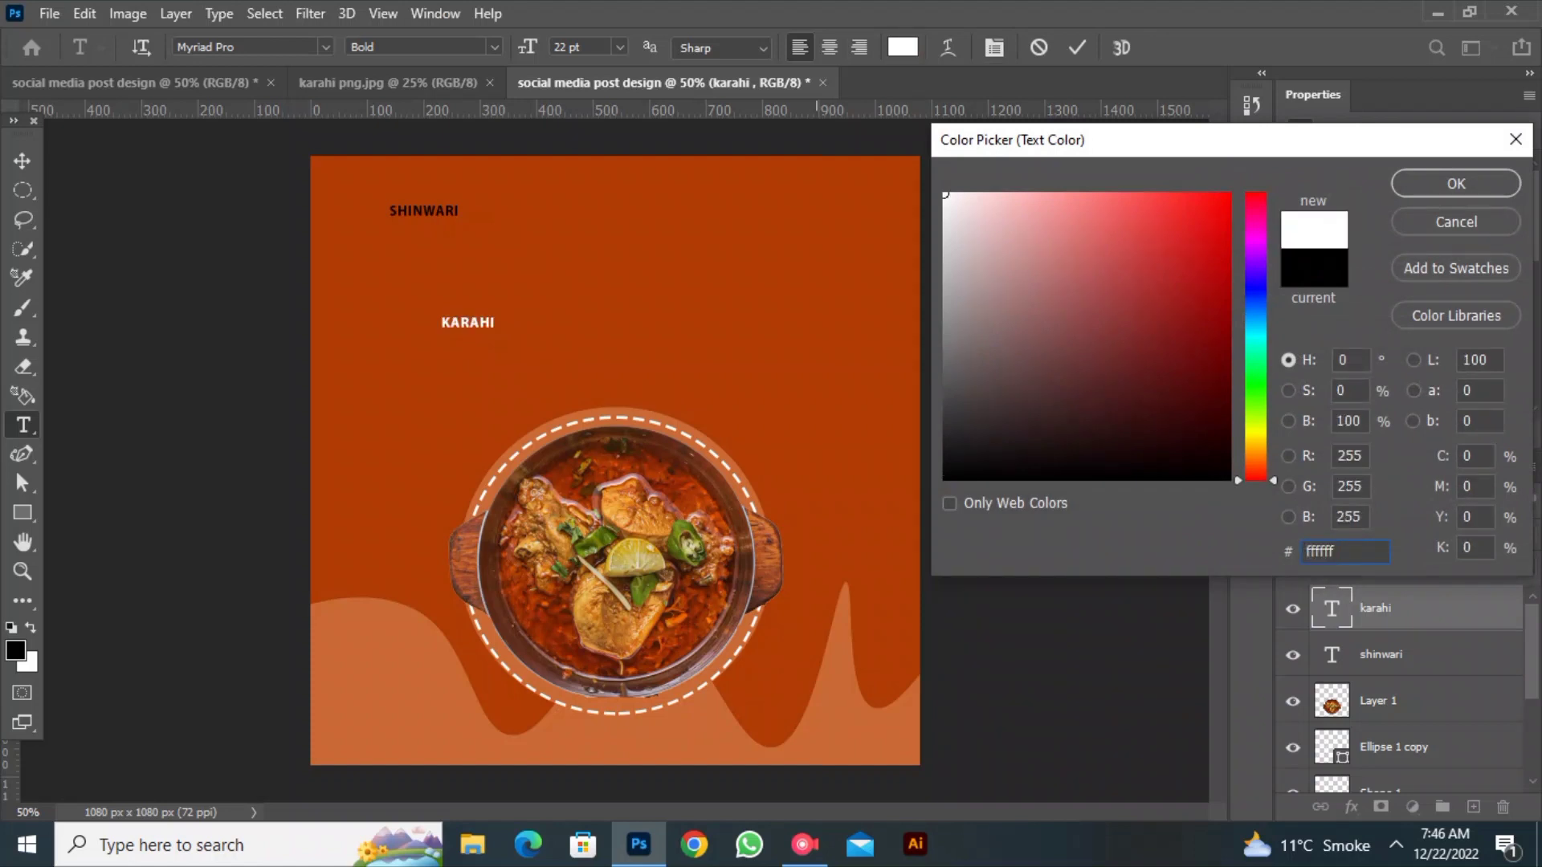
{"action": "key", "text": "Return"}
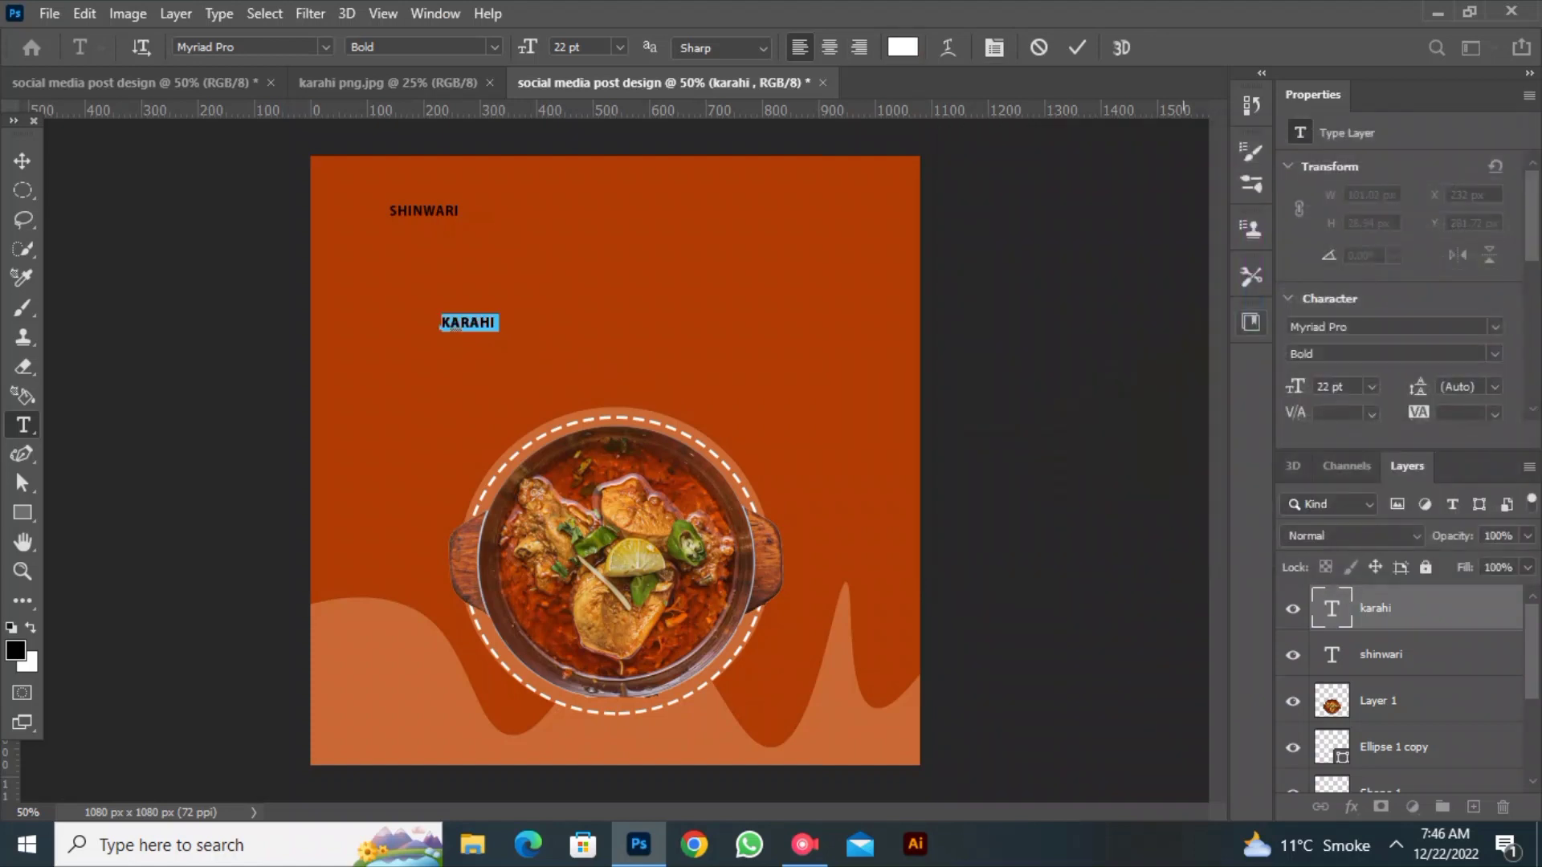
Enlarge KARAHI to 106 pt and place it just below and to the right of SHINWARI.
{"action": "left_click_drag", "start_coordinate": [451, 329], "coordinate": [538, 237]}
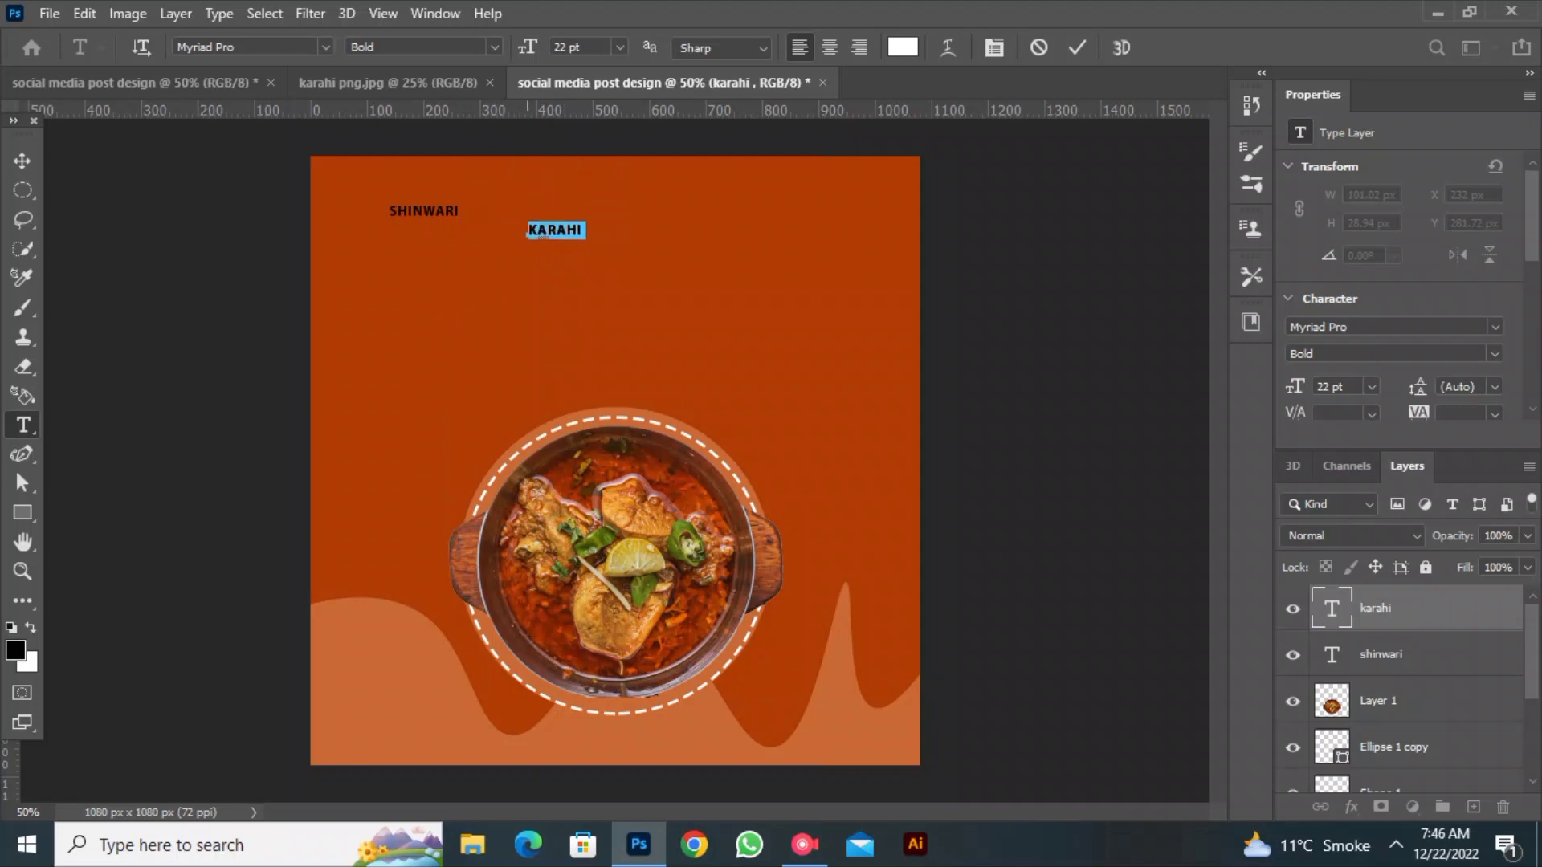
{"action": "mouse_move", "coordinate": [527, 235]}
{"action": "left_mouse_down"}
{"action": "mouse_move", "coordinate": [515, 197]}
{"action": "mouse_move", "coordinate": [520, 222]}
{"action": "left_mouse_up"}
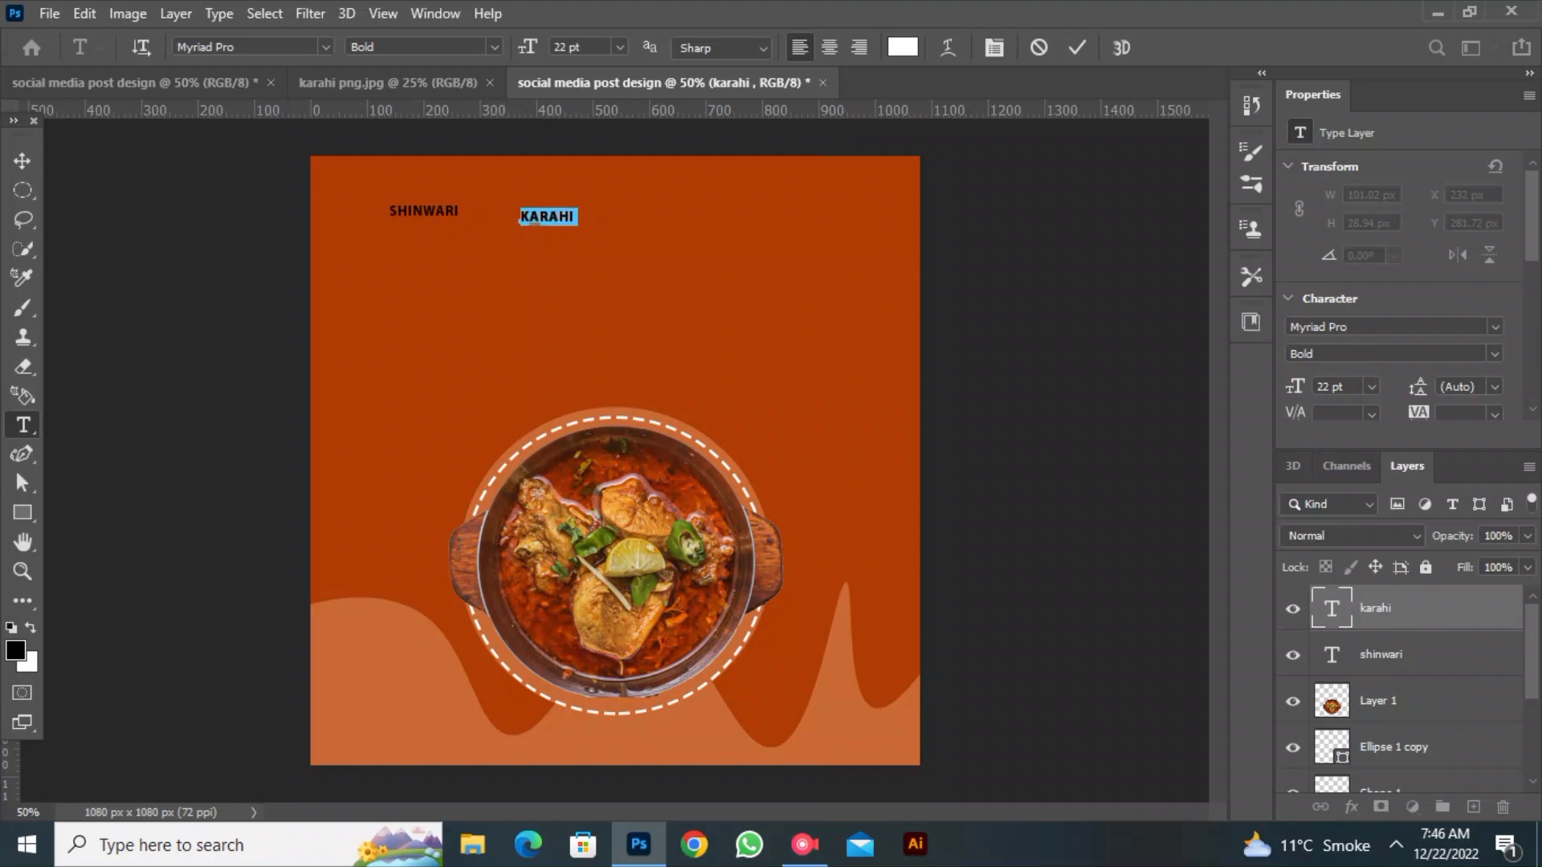
{"action": "left_click_drag", "start_coordinate": [527, 46], "coordinate": [594, 47]}
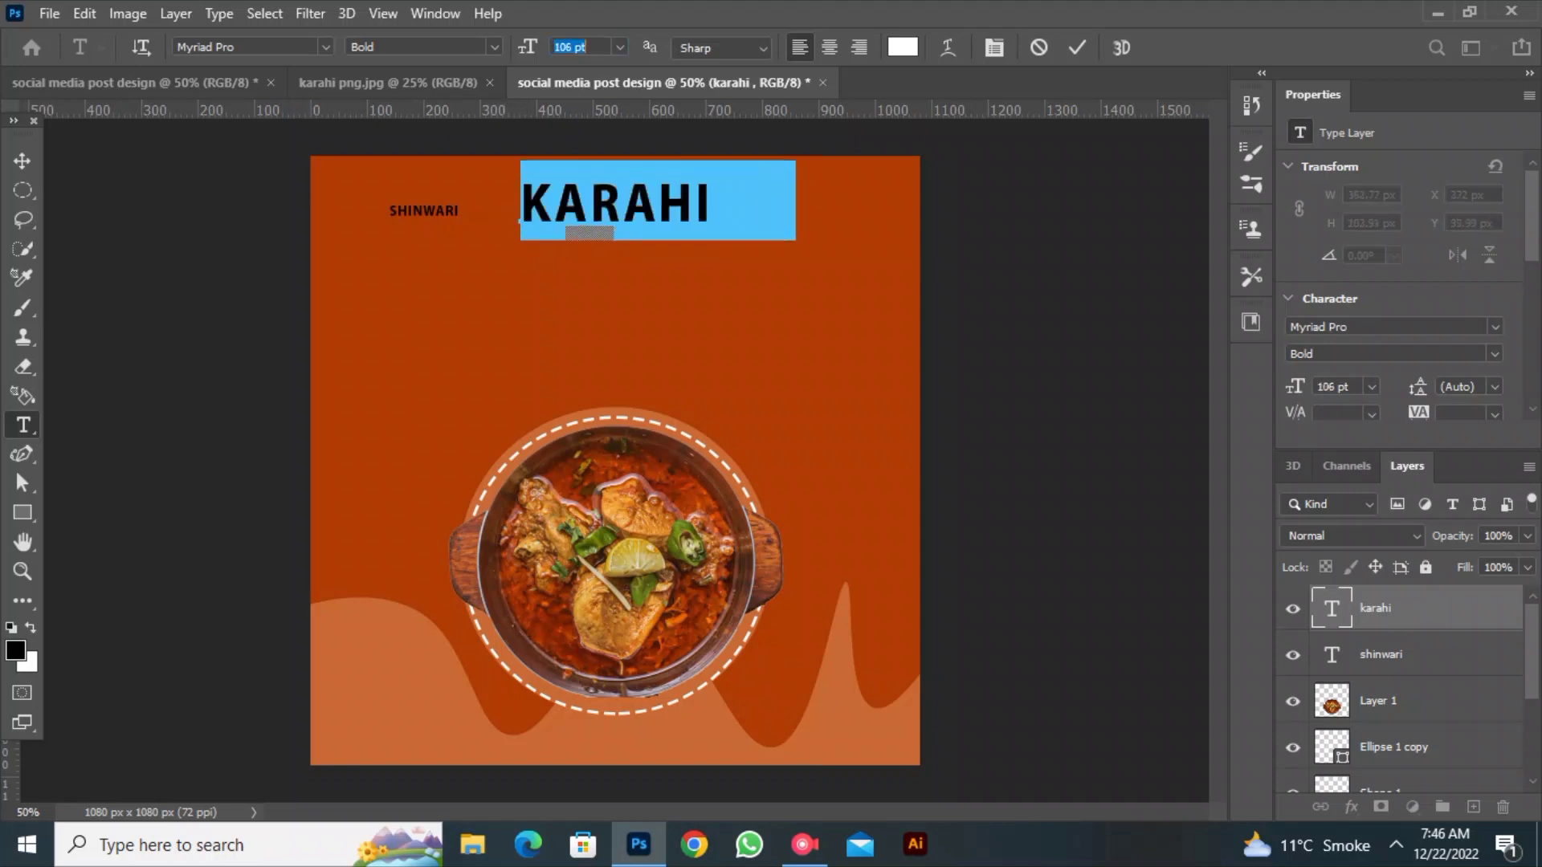
{"action": "left_click_drag", "start_coordinate": [503, 239], "coordinate": [459, 266]}
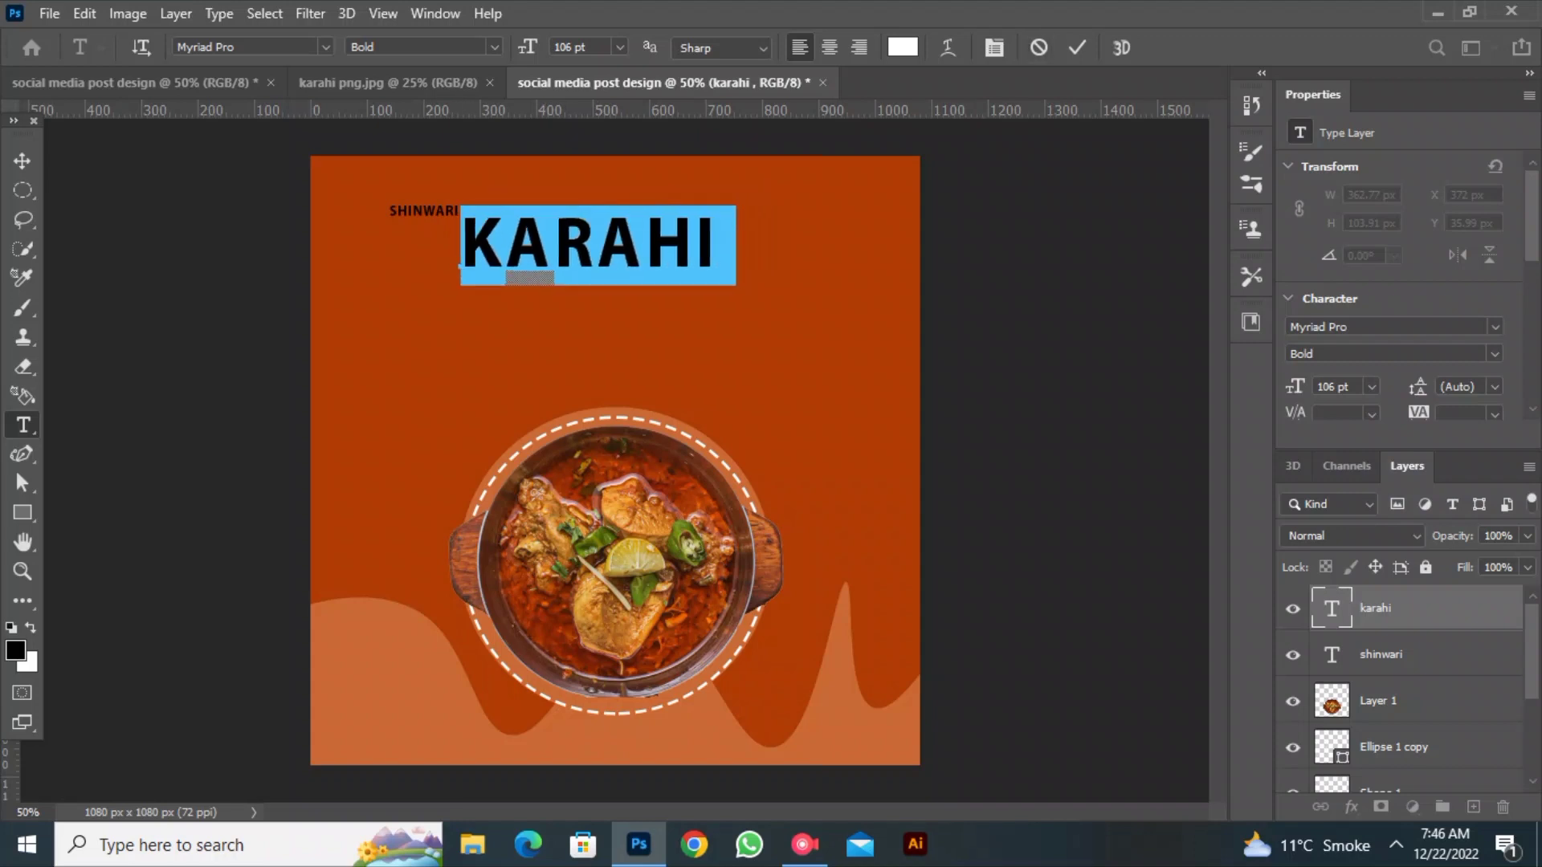
{"action": "key", "text": "ctrl+Return"}
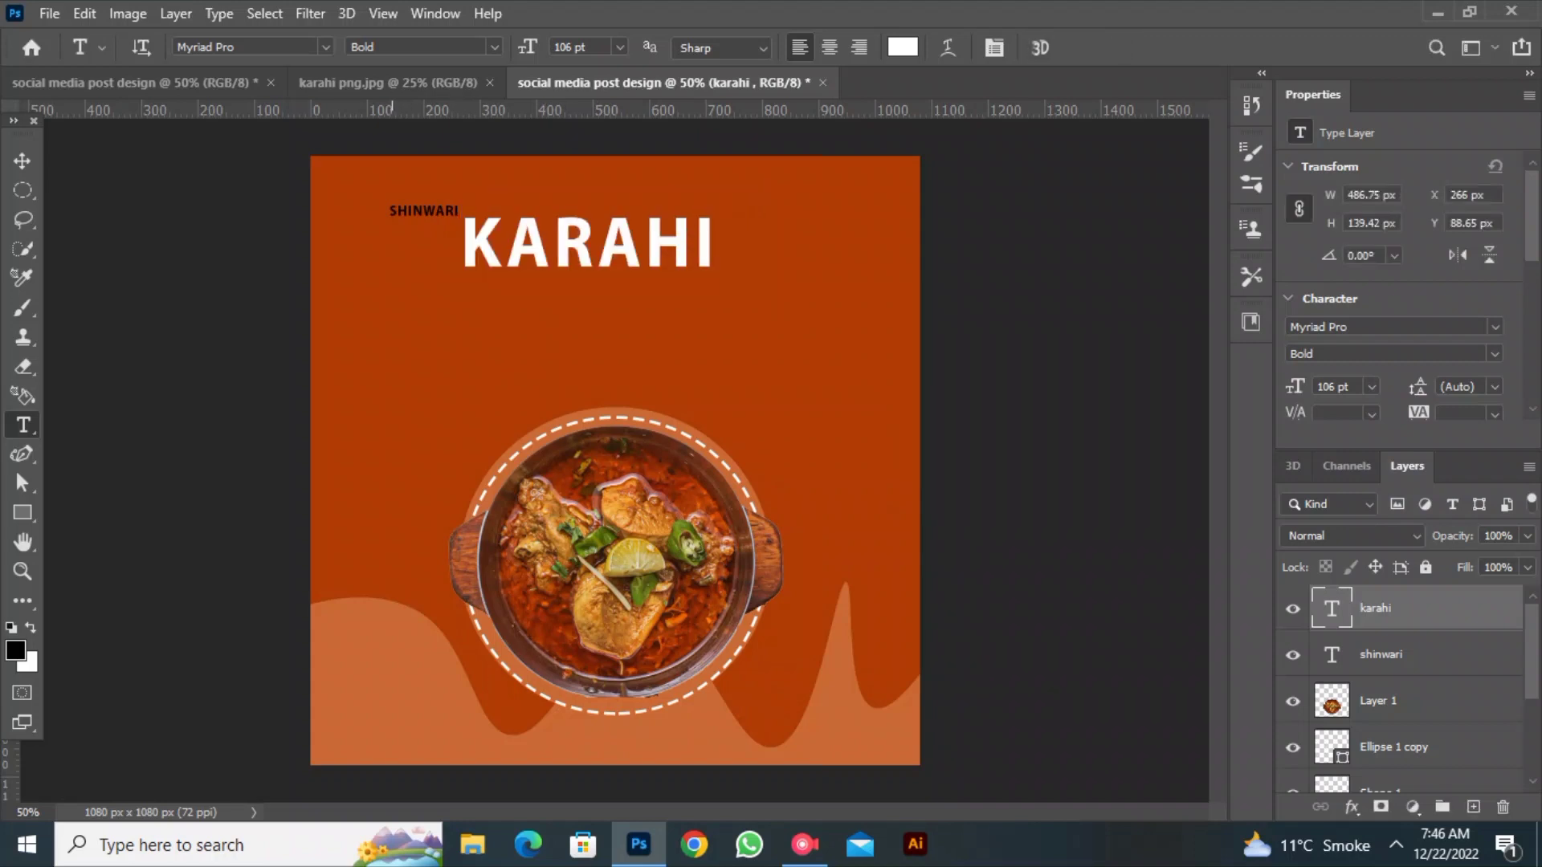
Set SHINWARI to Myriad Pro Regular at 57 pt and place it directly above KARAHI with their left edges aligned.
{"action": "double_click", "coordinate": [409, 211]}
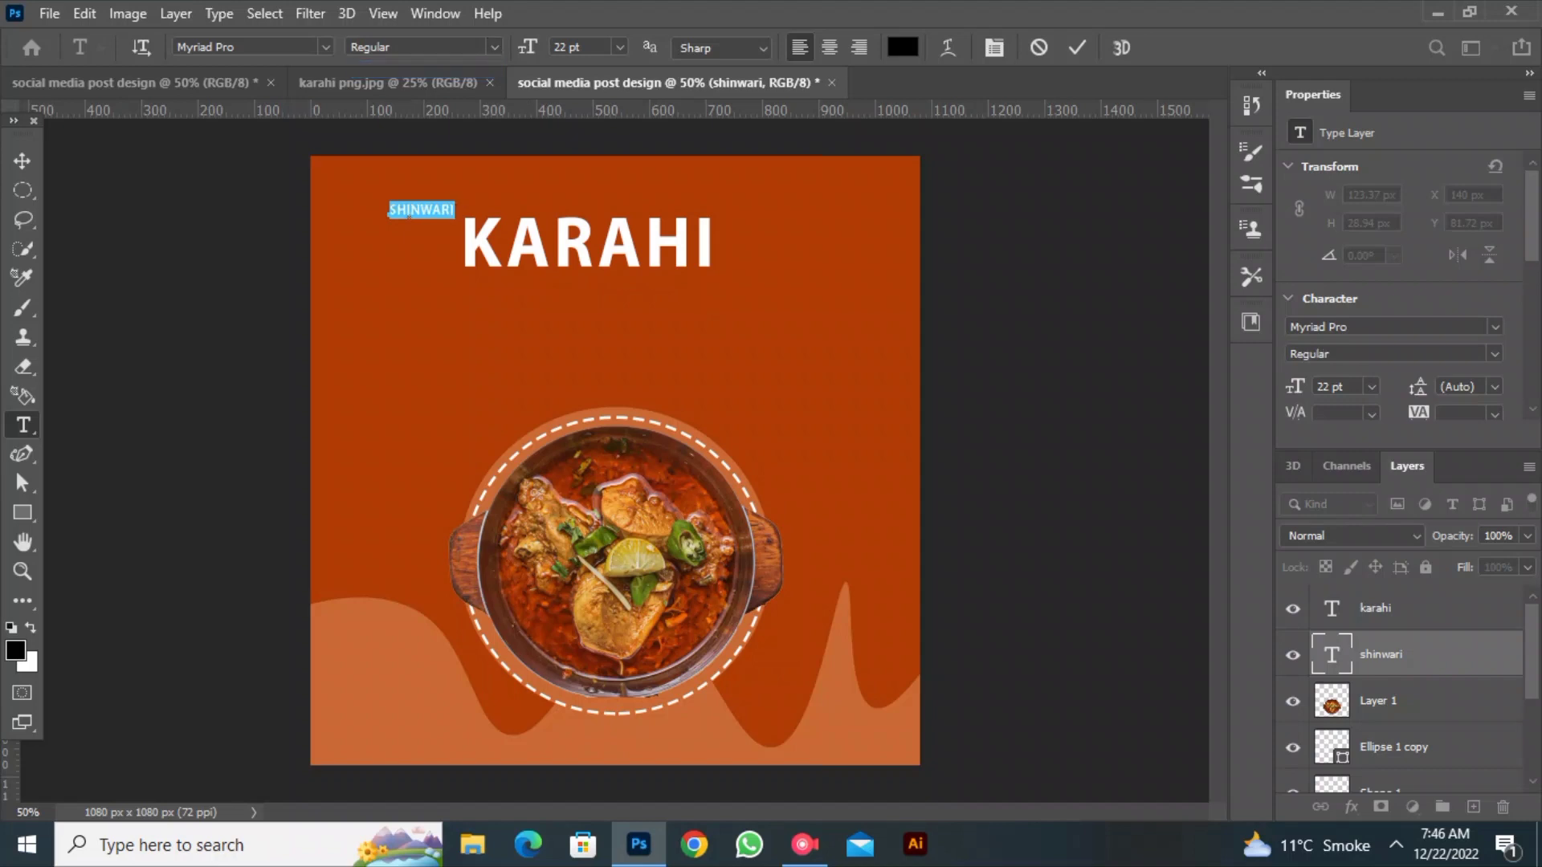
{"action": "left_click_drag", "start_coordinate": [527, 46], "coordinate": [556, 46]}
{"action": "left_click_drag", "start_coordinate": [467, 204], "coordinate": [514, 216]}
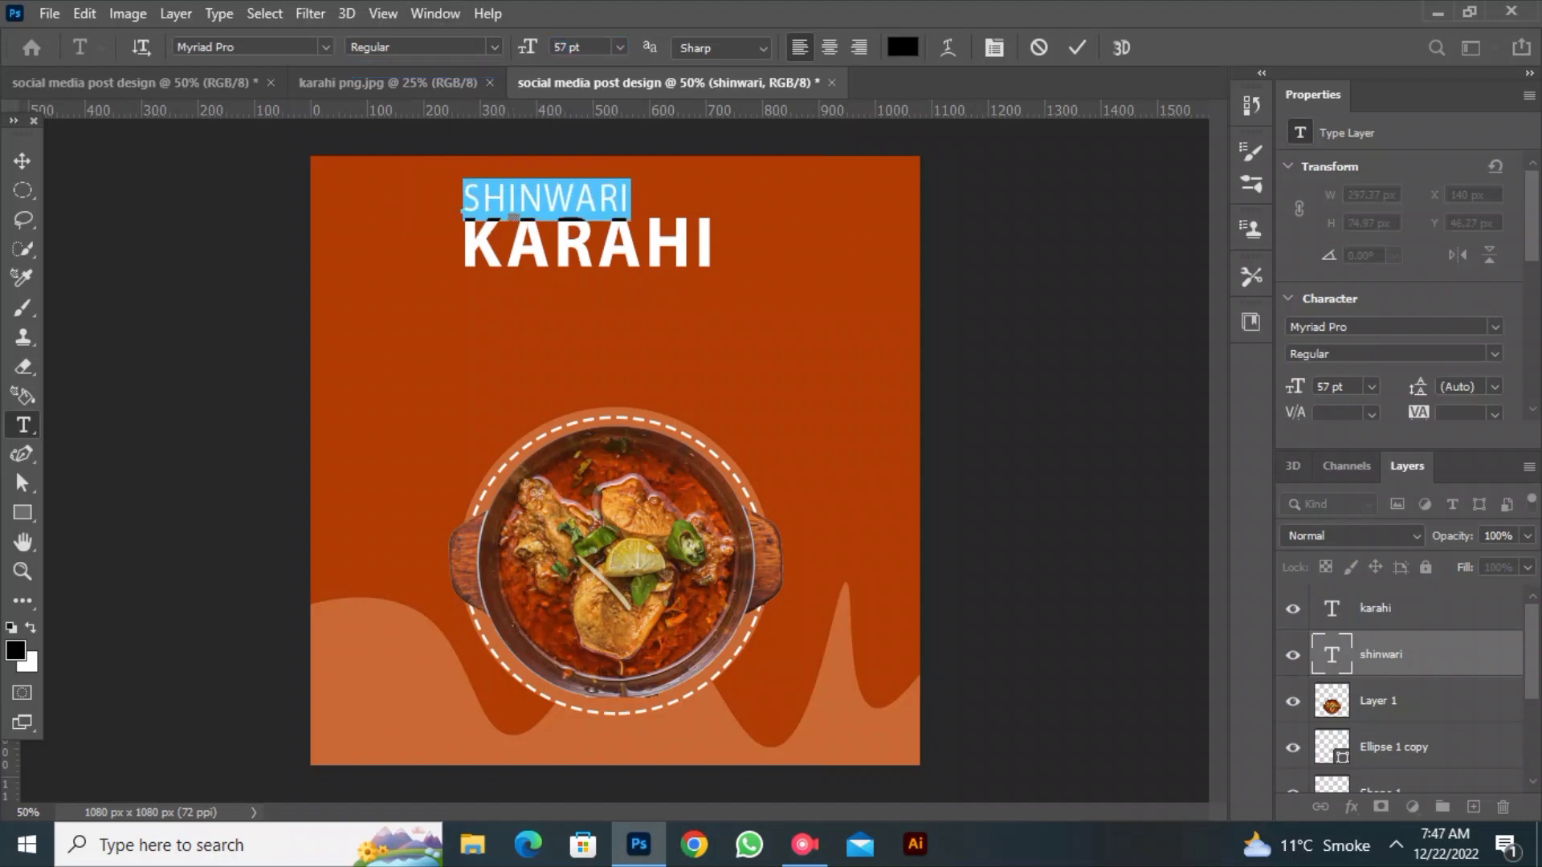
Colour the SHINWARI text white (ffffff).
{"action": "left_click", "coordinate": [902, 48]}
{"action": "type", "text": "ffffff"}
{"action": "key", "text": "Return"}
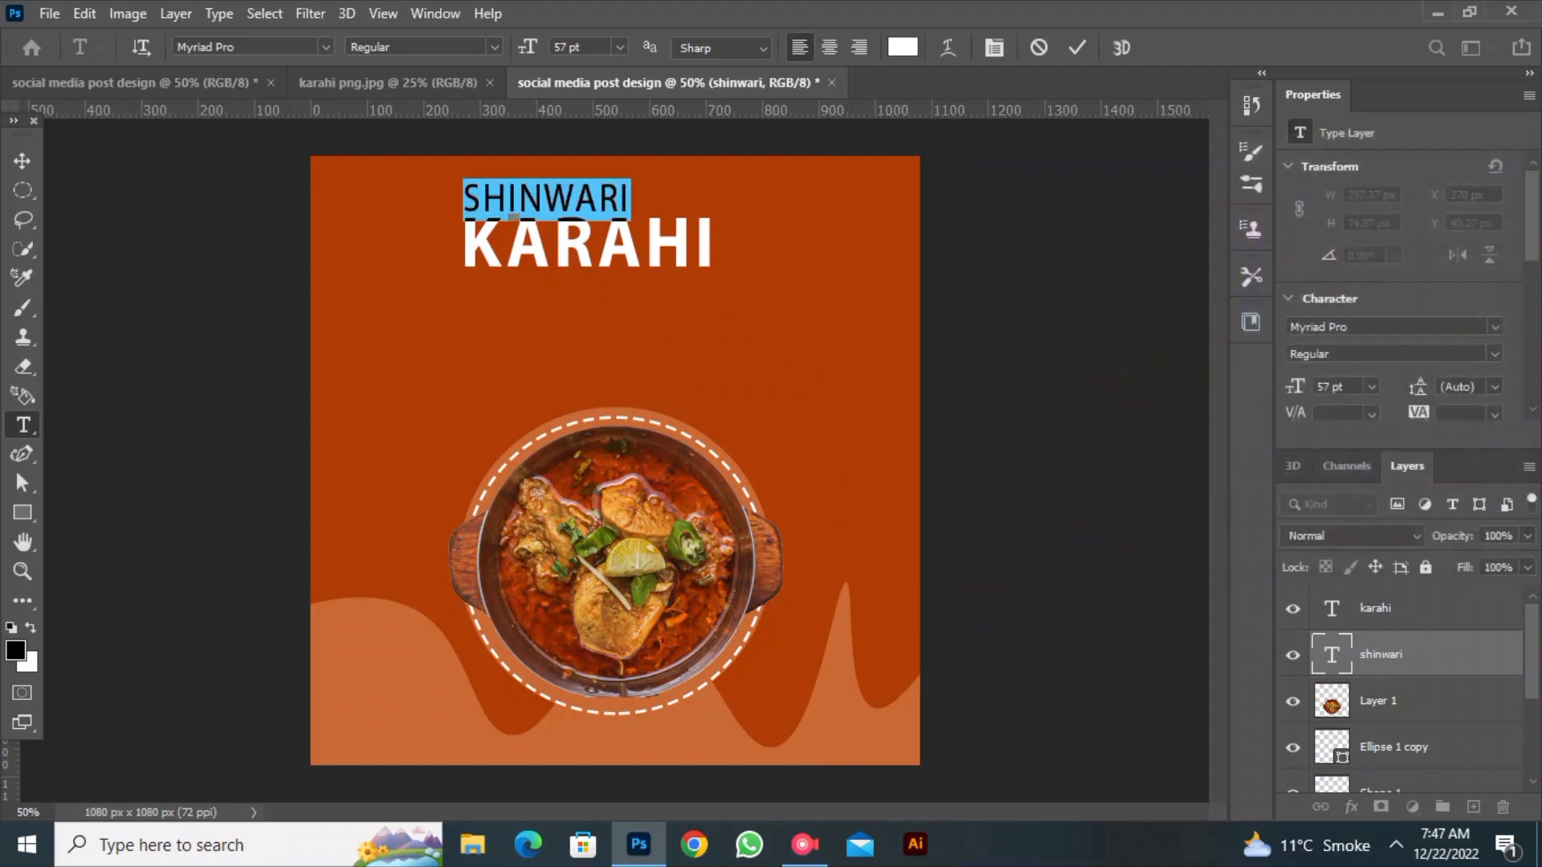
{"action": "left_click", "coordinate": [1077, 47]}
Scale SHINWARI and KARAHI together to 137.39% and move them to X 218.48 px, Y 32.97 px.
{"action": "key", "text": "v"}
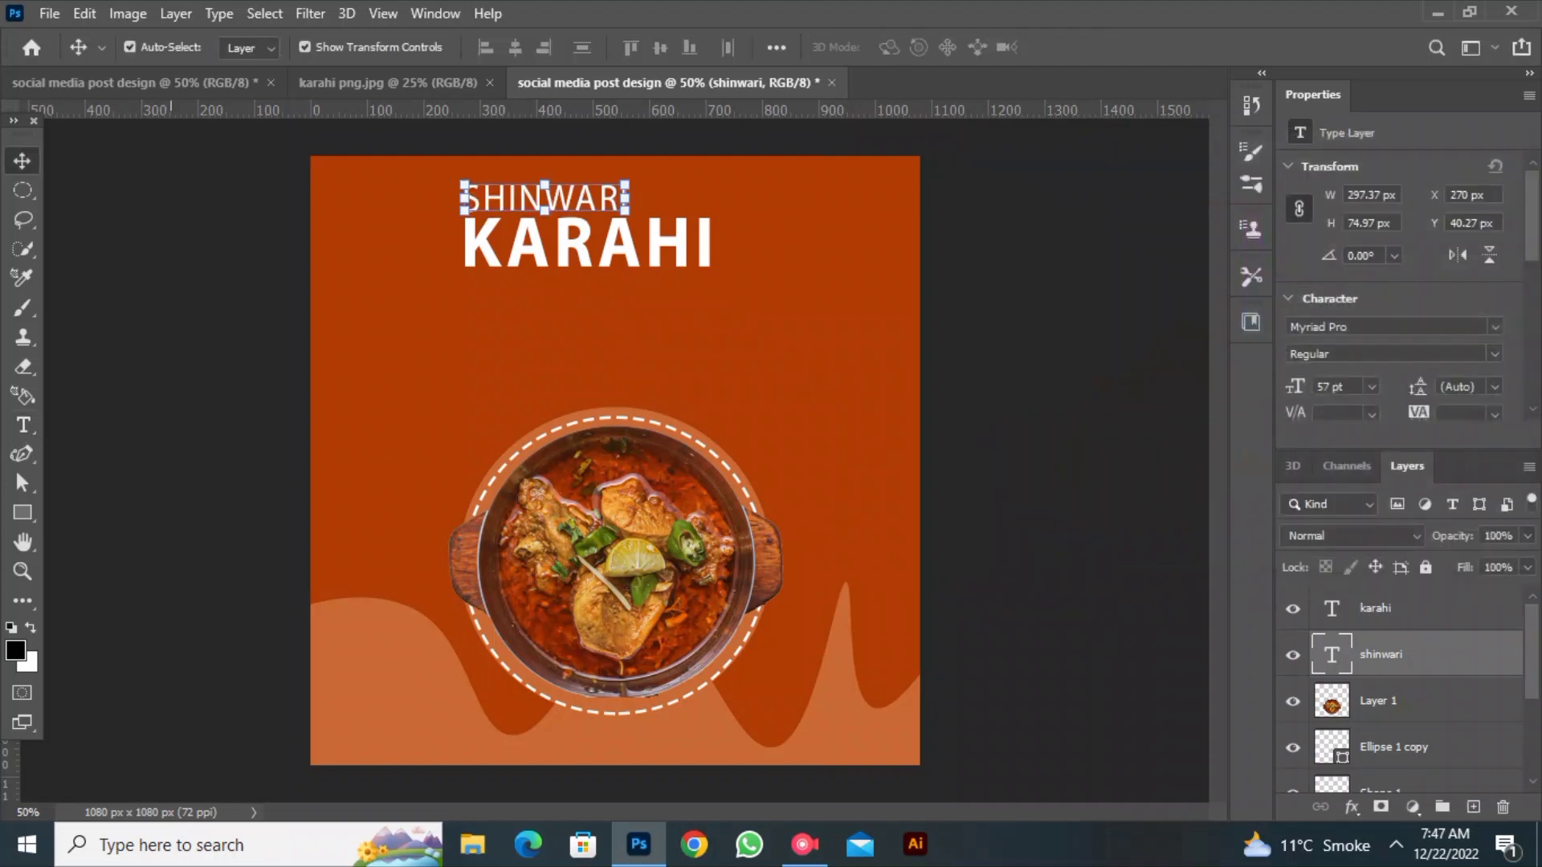
{"action": "left_click_drag", "start_coordinate": [189, 172], "coordinate": [771, 295]}
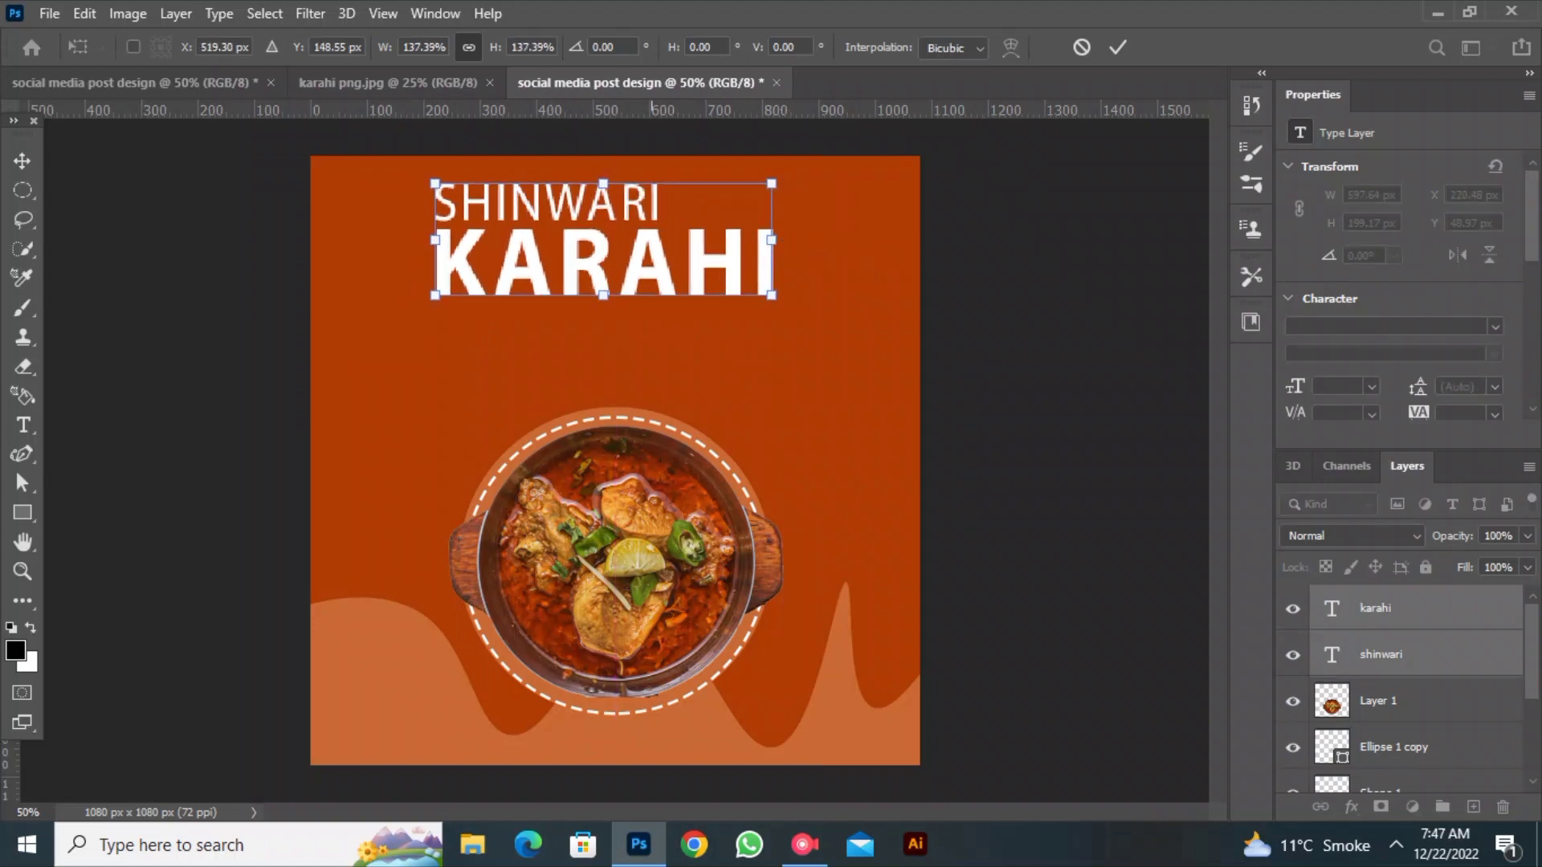
{"action": "key", "text": "Return"}
{"action": "left_click_drag", "start_coordinate": [611, 227], "coordinate": [608, 219]}
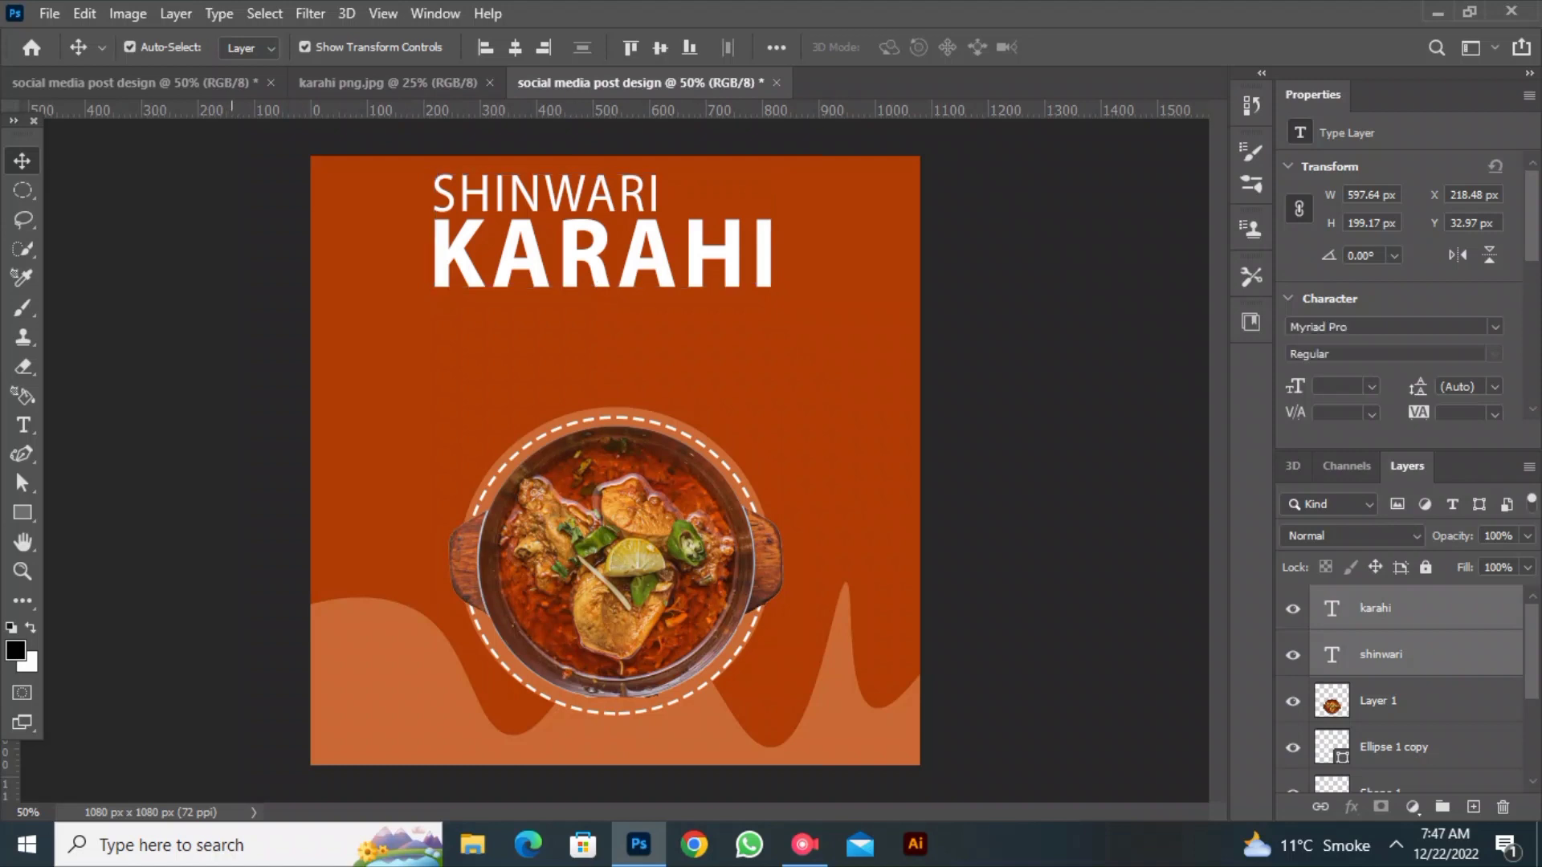
{"action": "left_click", "coordinate": [572, 338]}
Scale KARAHI alone to 86.54% and align its left edge under SHINWARI.
{"action": "left_click", "coordinate": [572, 257]}
{"action": "left_click_drag", "start_coordinate": [428, 257], "coordinate": [479, 257]}
{"action": "left_click_drag", "start_coordinate": [534, 249], "coordinate": [485, 249]}
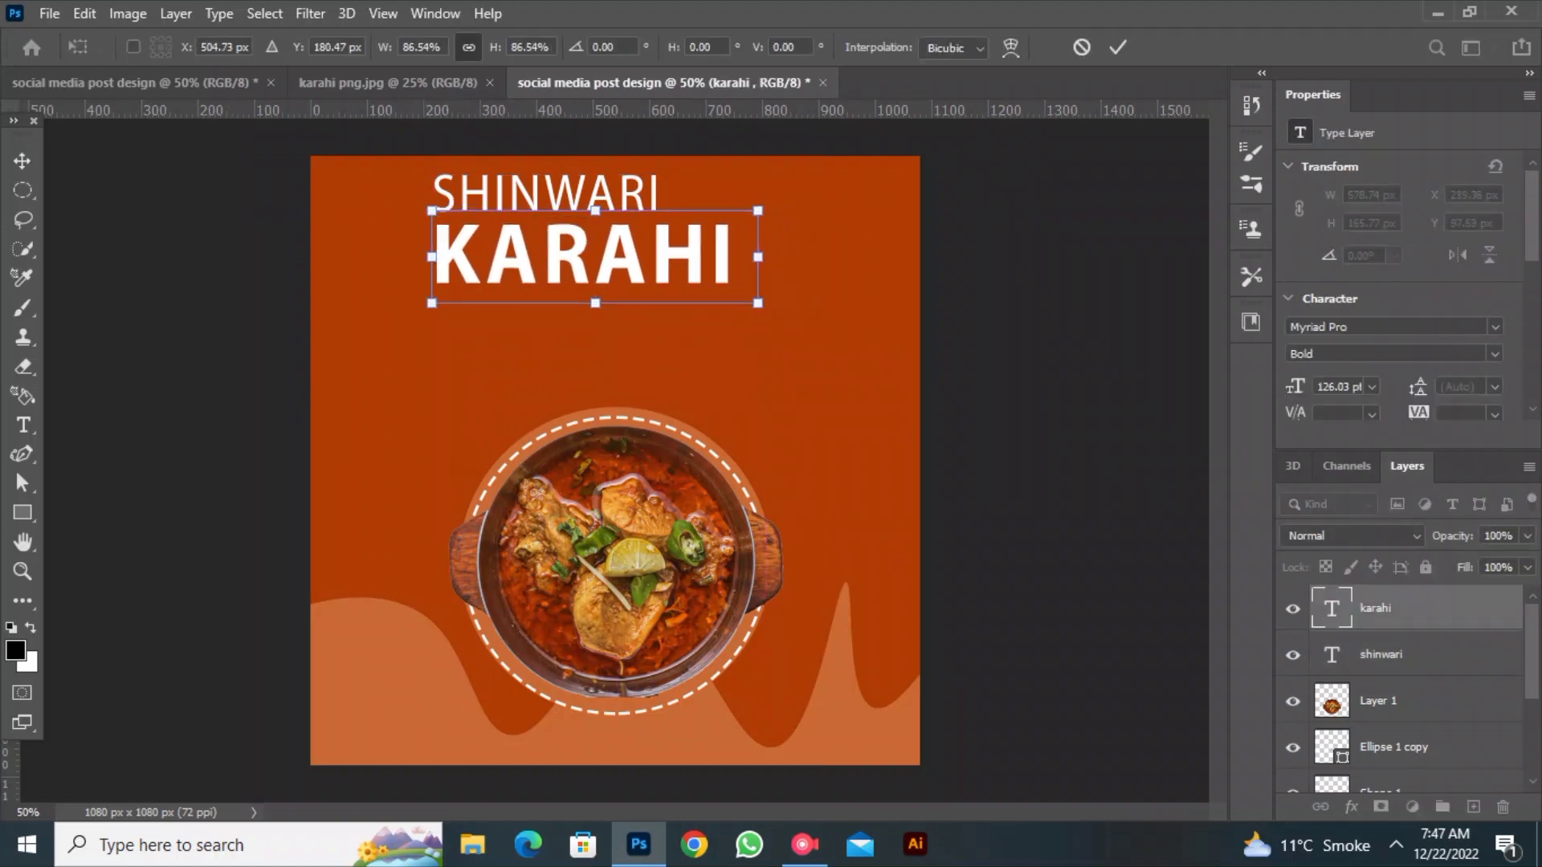
{"action": "left_click", "coordinate": [1118, 47]}
Add the text DELICIOUS between KARAHI and the dish.
{"action": "left_click", "coordinate": [24, 425]}
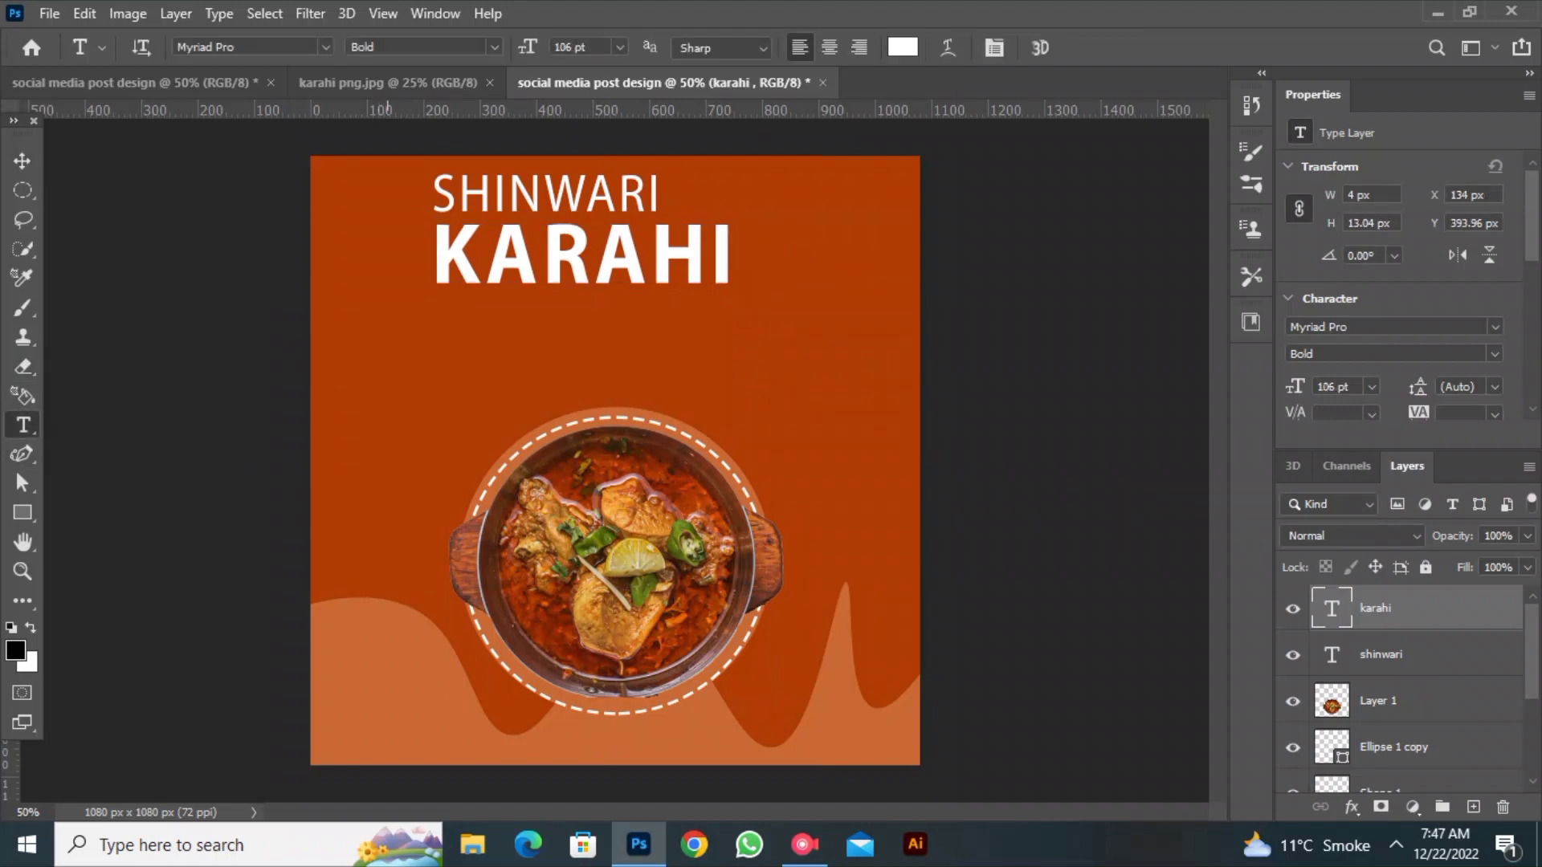
{"action": "left_click", "coordinate": [388, 384]}
{"action": "type", "text": "DELI"}
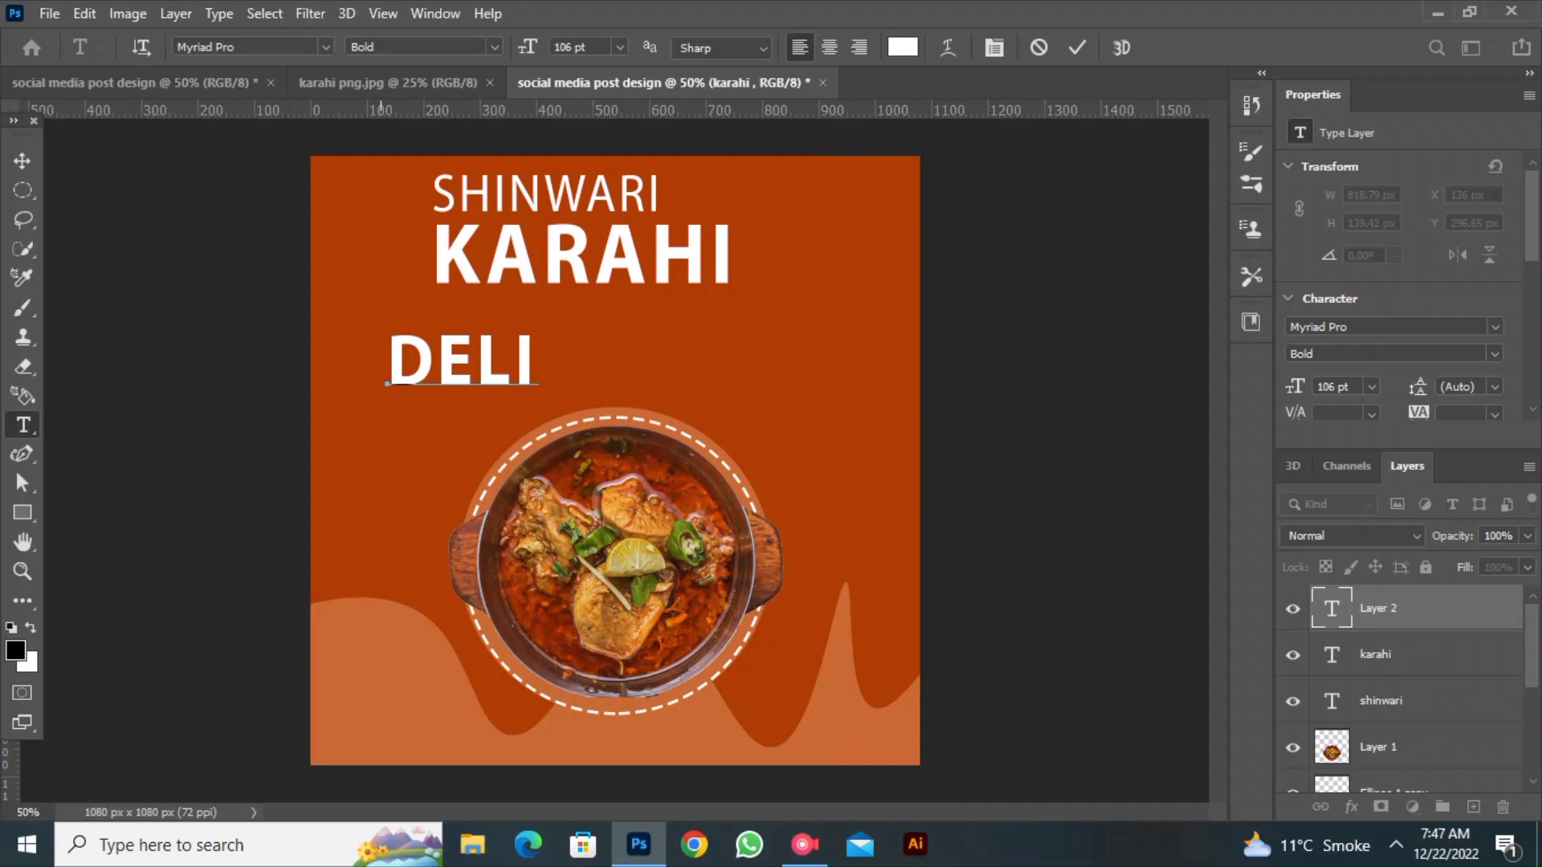
{"action": "type", "text": "CIOUS"}
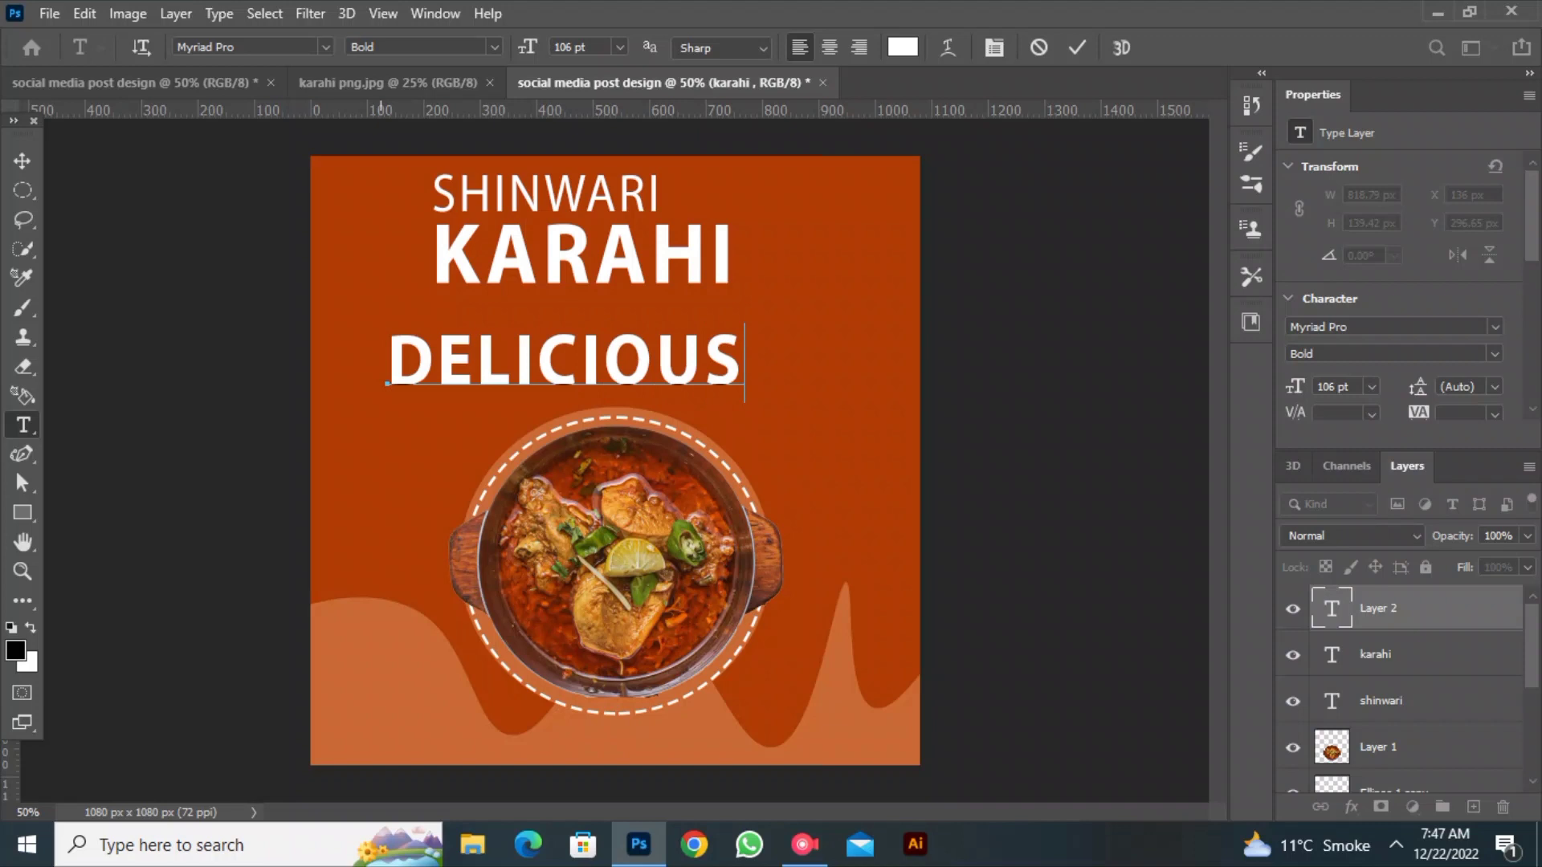
Set DELICIOUS in Segoe Print Regular at 48 pt and place it directly under KARAHI, aligned to its left edge.
{"action": "key", "text": "ctrl+a"}
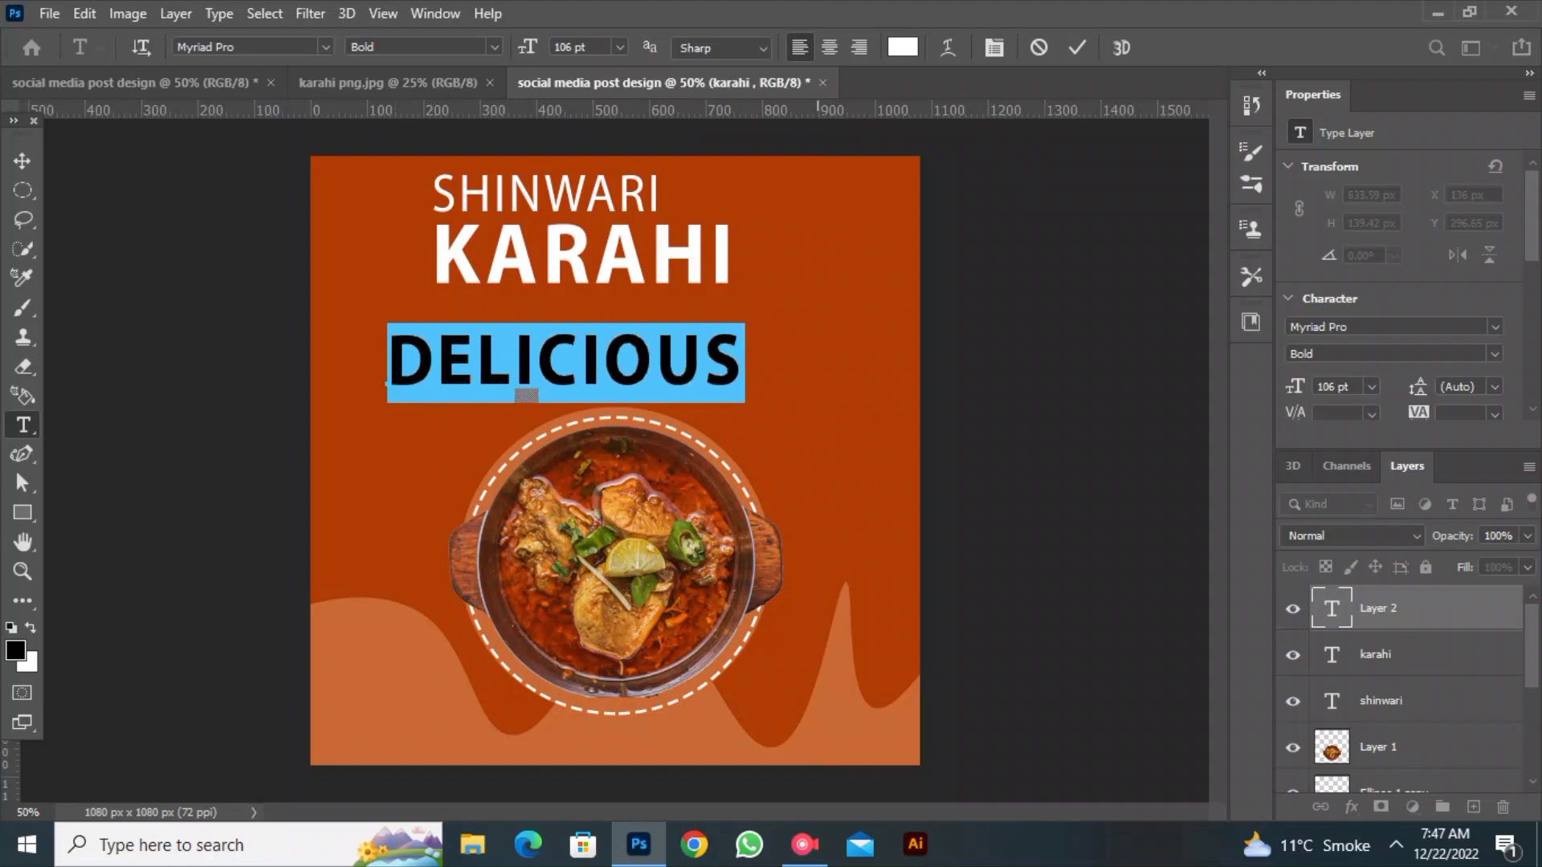
{"action": "left_click", "coordinate": [326, 47]}
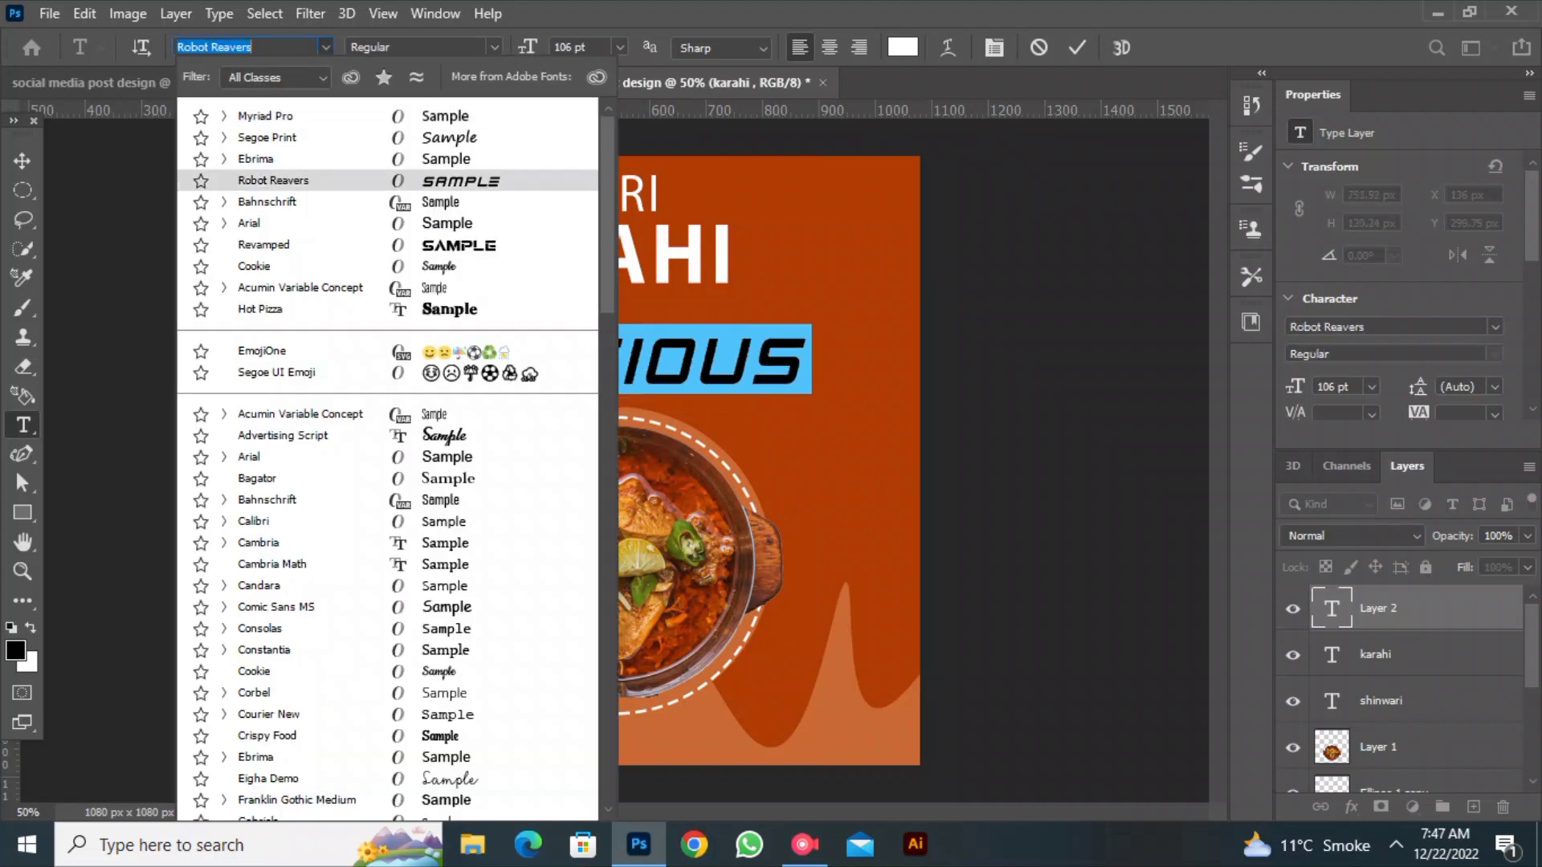
{"action": "left_click", "coordinate": [325, 137]}
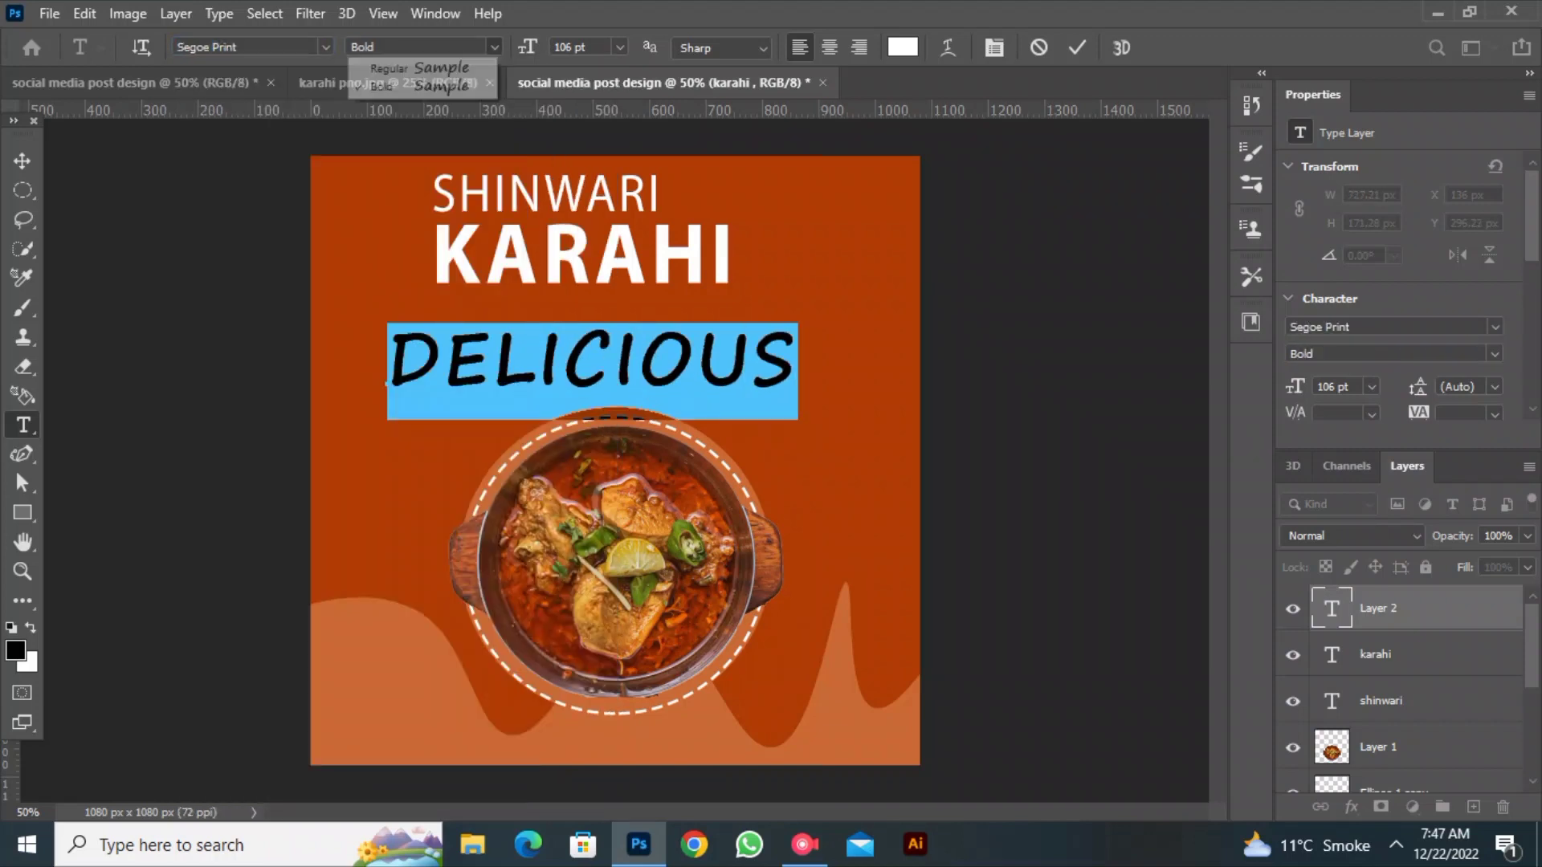
{"action": "left_click", "coordinate": [378, 46]}
{"action": "left_click", "coordinate": [377, 65]}
{"action": "left_click", "coordinate": [567, 47]}
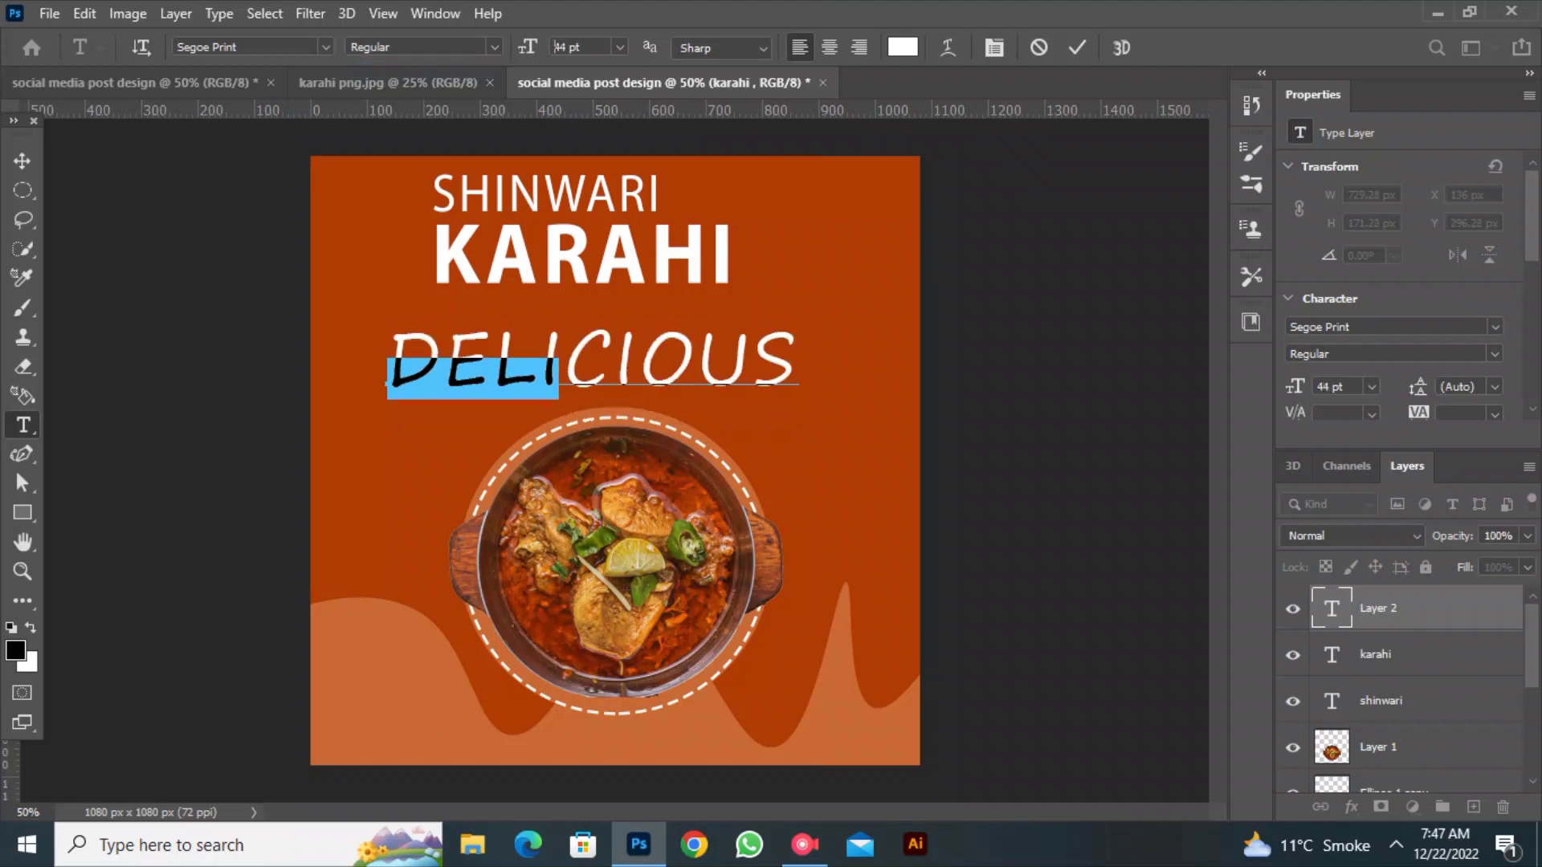
{"action": "type", "text": "48"}
{"action": "key", "text": "Return"}
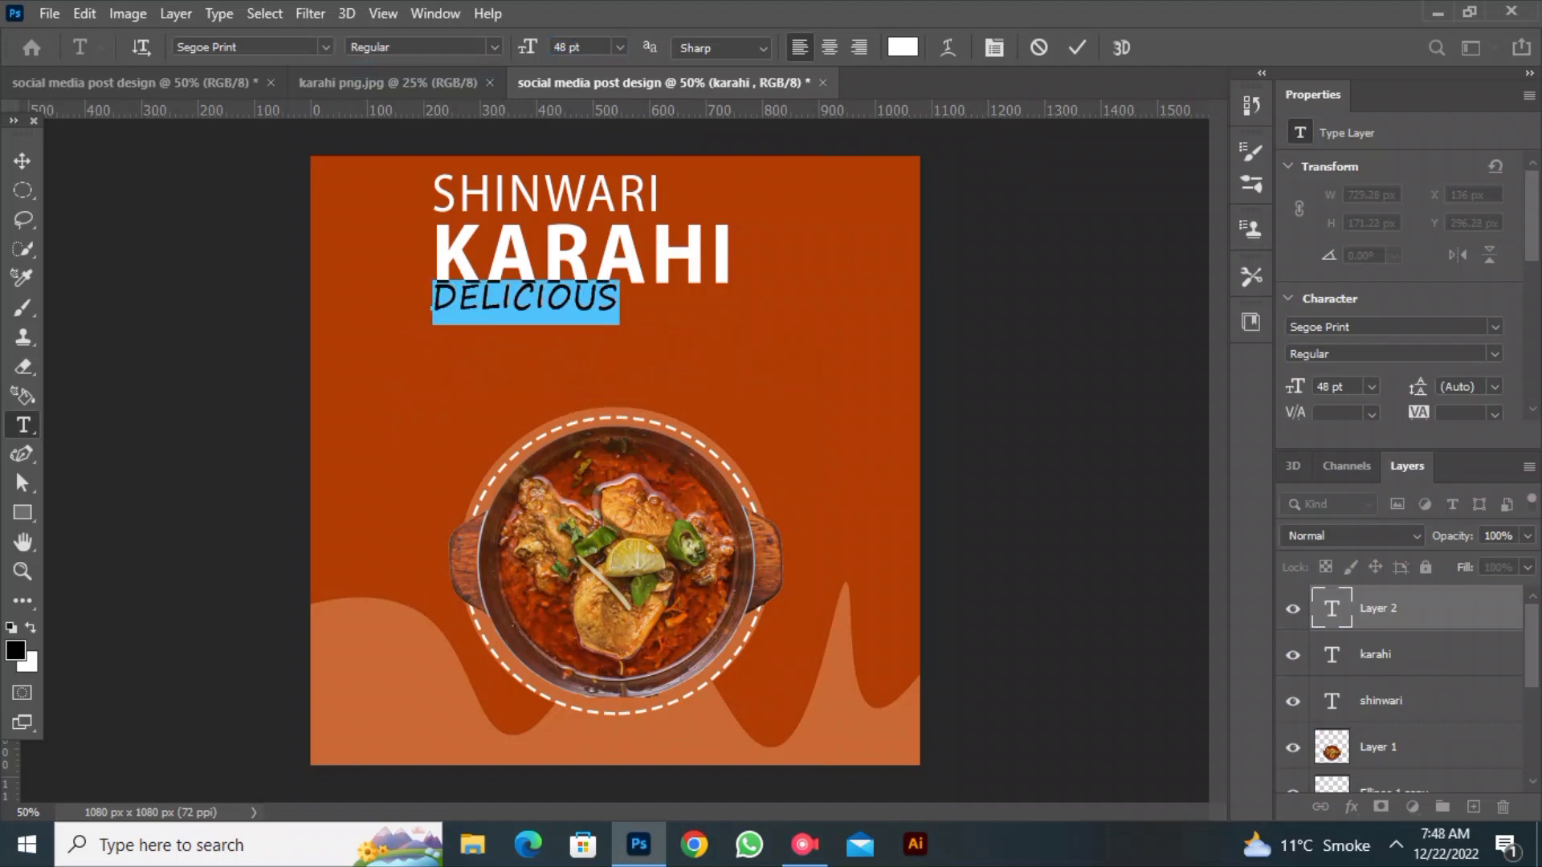
{"action": "left_click", "coordinate": [1076, 47]}
Scale the three text lines together to 108.01% and deselect them.
{"action": "key", "text": "v"}
{"action": "left_click_drag", "start_coordinate": [193, 152], "coordinate": [750, 320]}
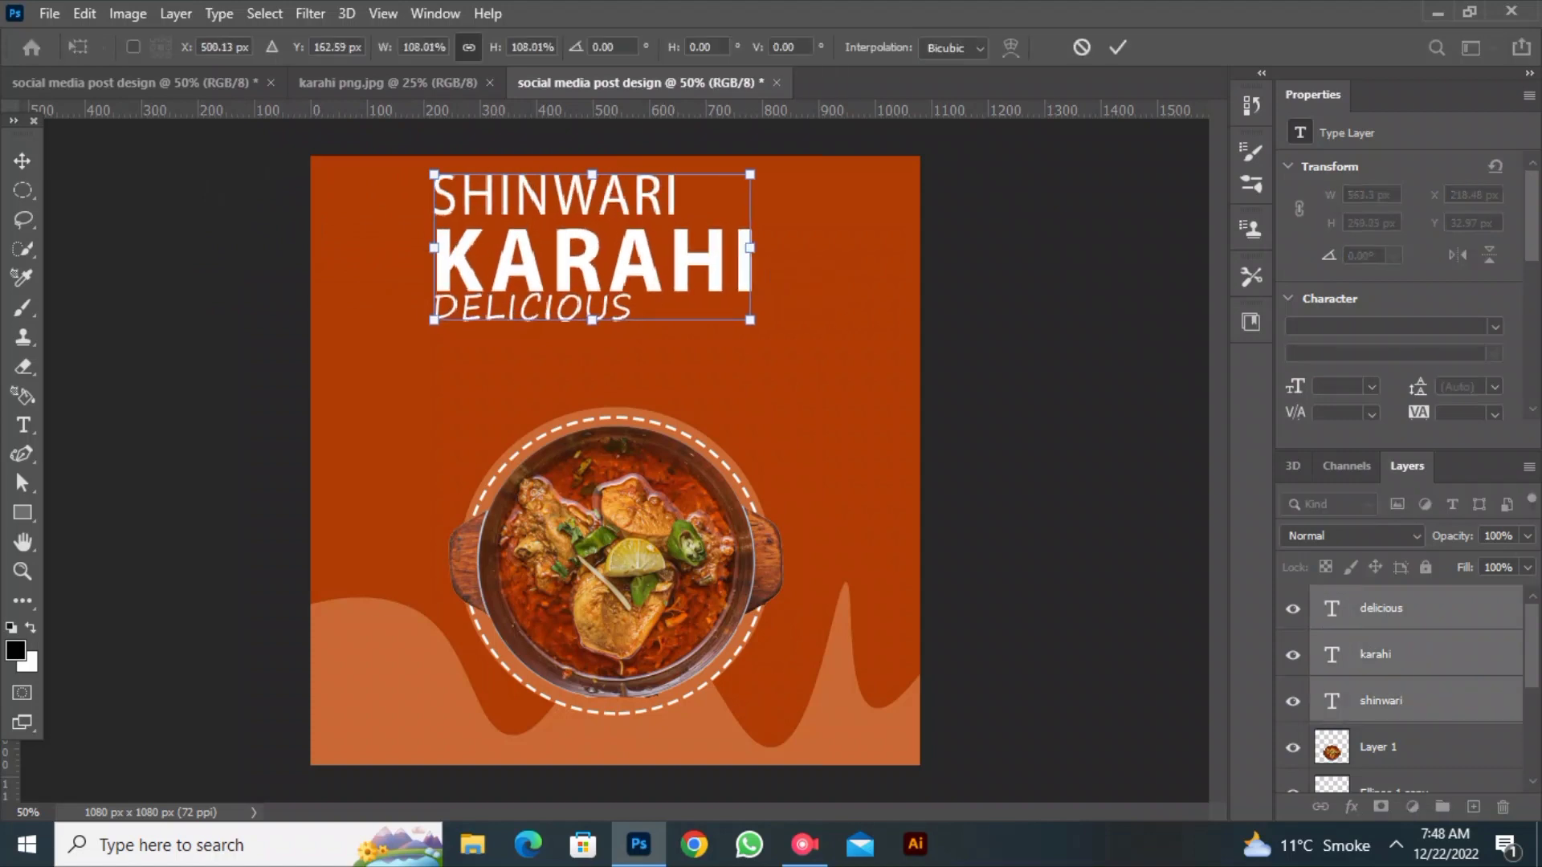
{"action": "left_click", "coordinate": [1117, 47]}
{"action": "left_click", "coordinate": [611, 137]}
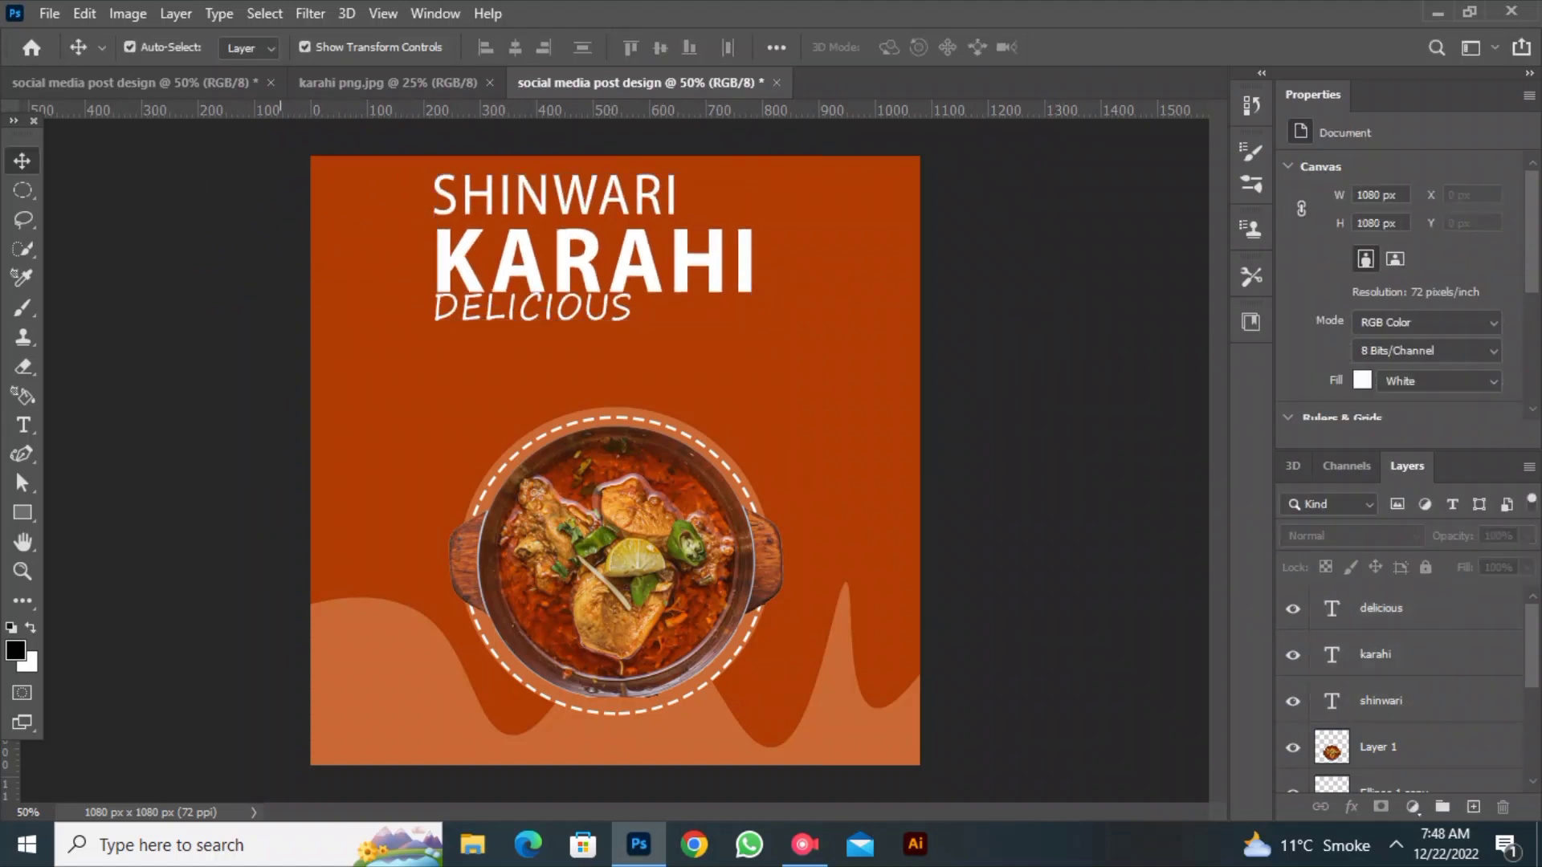
Move the dish together with both circles up and slightly left, closer to the text, and deselect them.
{"action": "left_click_drag", "start_coordinate": [648, 484], "coordinate": [639, 446]}
{"action": "left_click", "coordinate": [177, 450]}
Draw a 276 × 262 px ellipse filled with the light orange-brown and move it beside the dish to X 764 px, Y 323 px.
{"action": "left_click", "coordinate": [22, 512]}
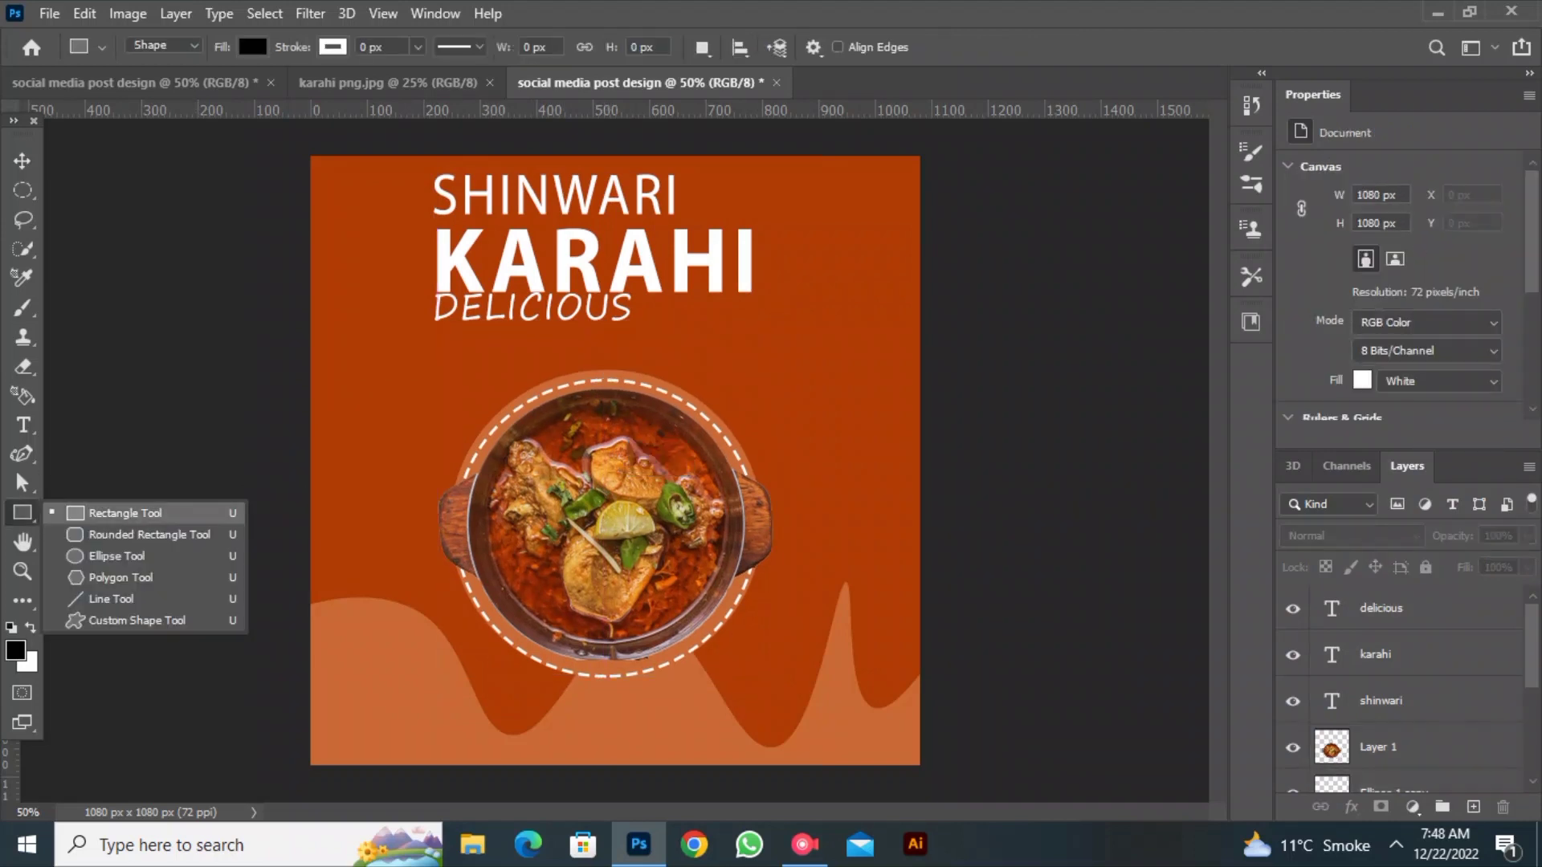
{"action": "left_click", "coordinate": [112, 555]}
{"action": "left_click_drag", "start_coordinate": [380, 336], "coordinate": [535, 482]}
{"action": "left_click", "coordinate": [252, 47]}
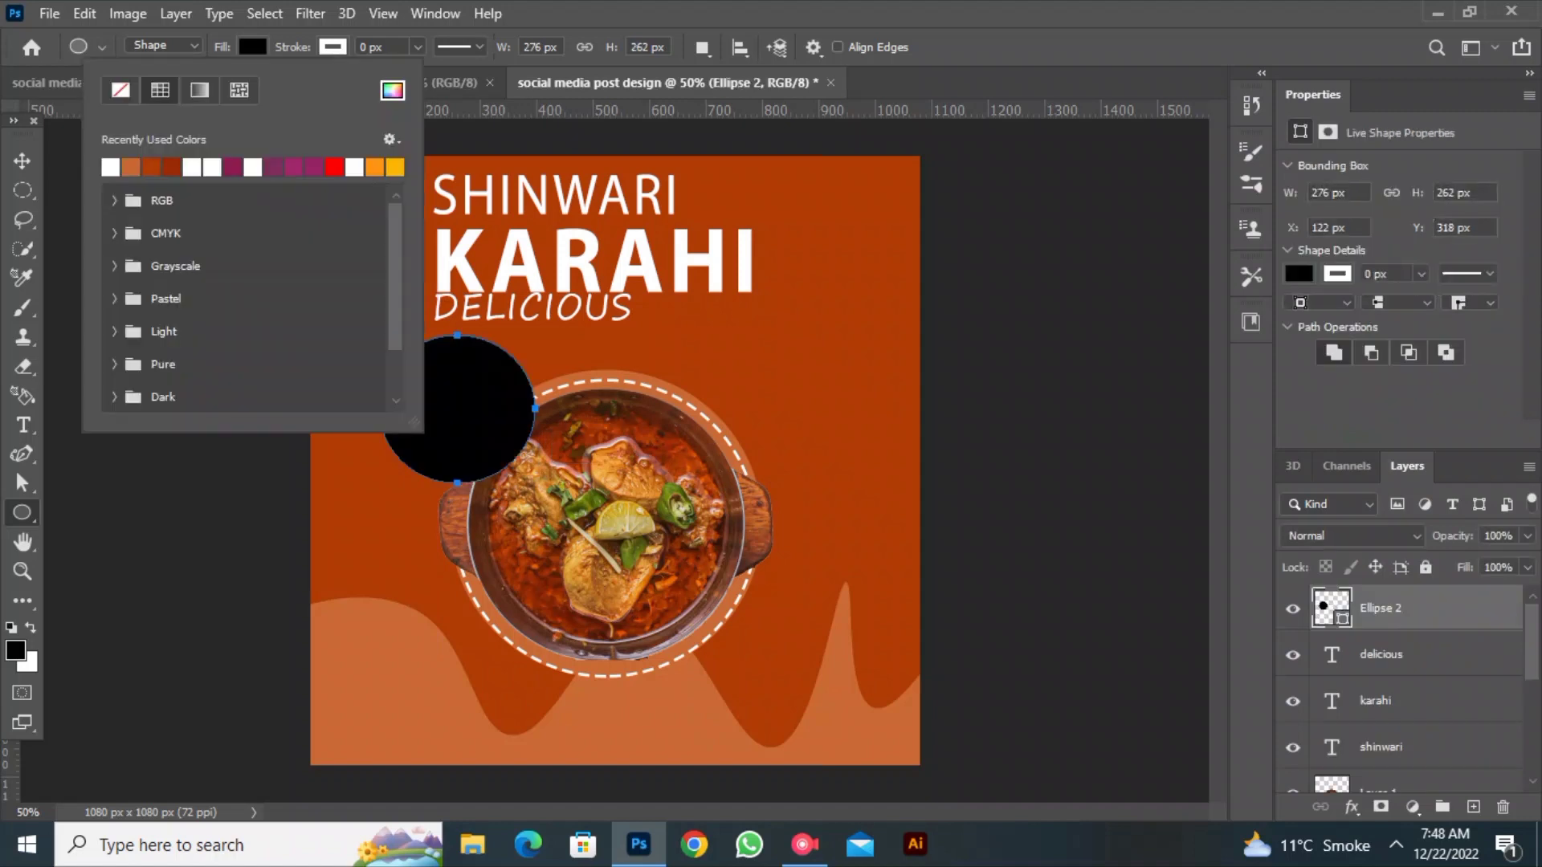
{"action": "left_click", "coordinate": [130, 167]}
{"action": "key", "text": "Return"}
{"action": "left_click_drag", "start_coordinate": [472, 350], "coordinate": [833, 351]}
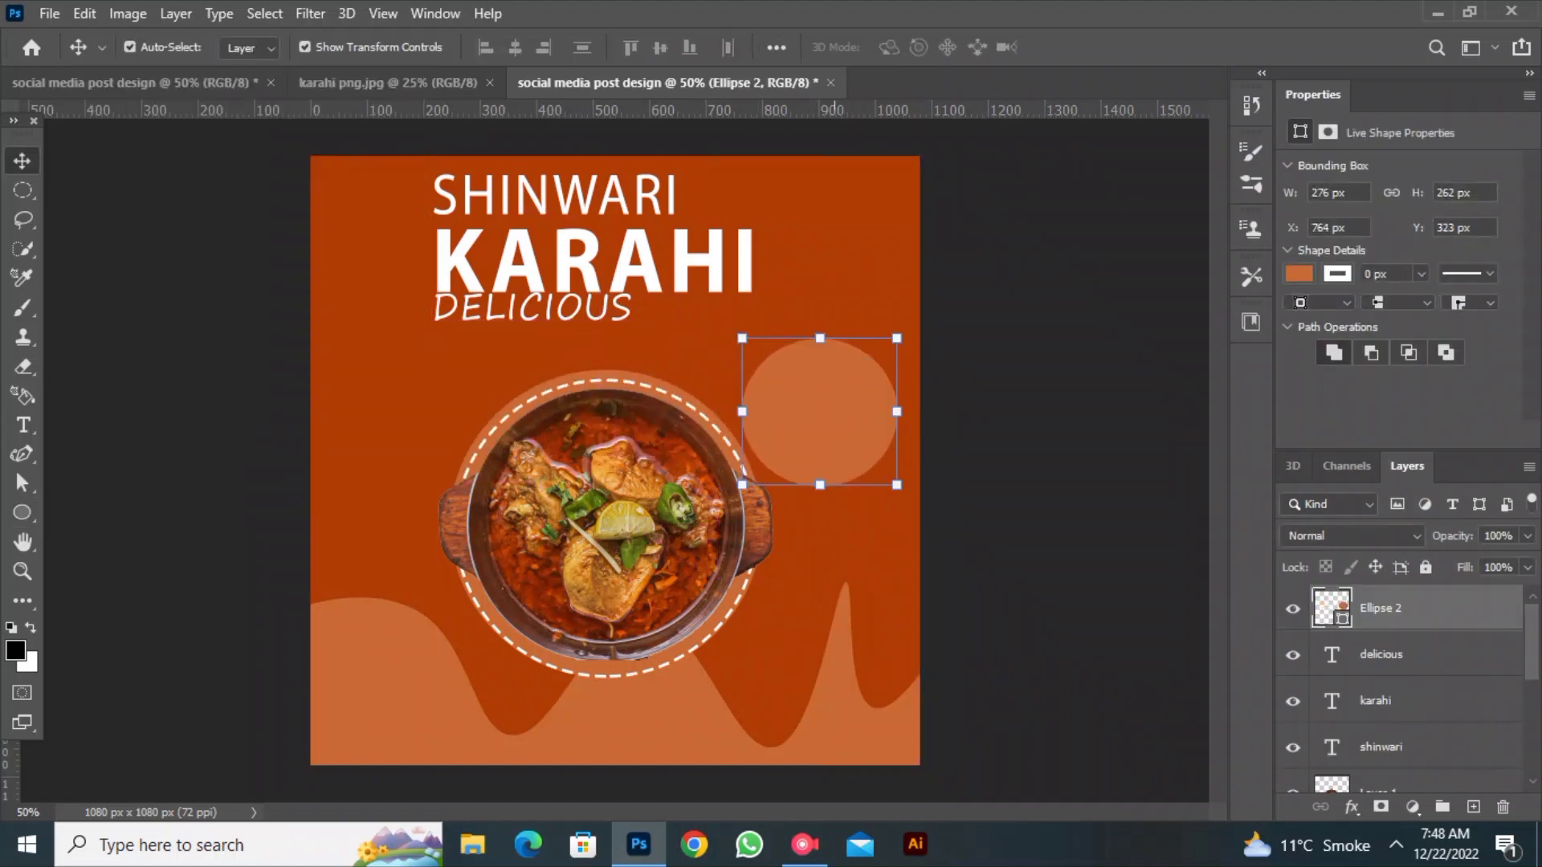
Duplicate the small orange-brown ellipse and set the copy's fill to none.
{"action": "key", "text": "ctrl+j"}
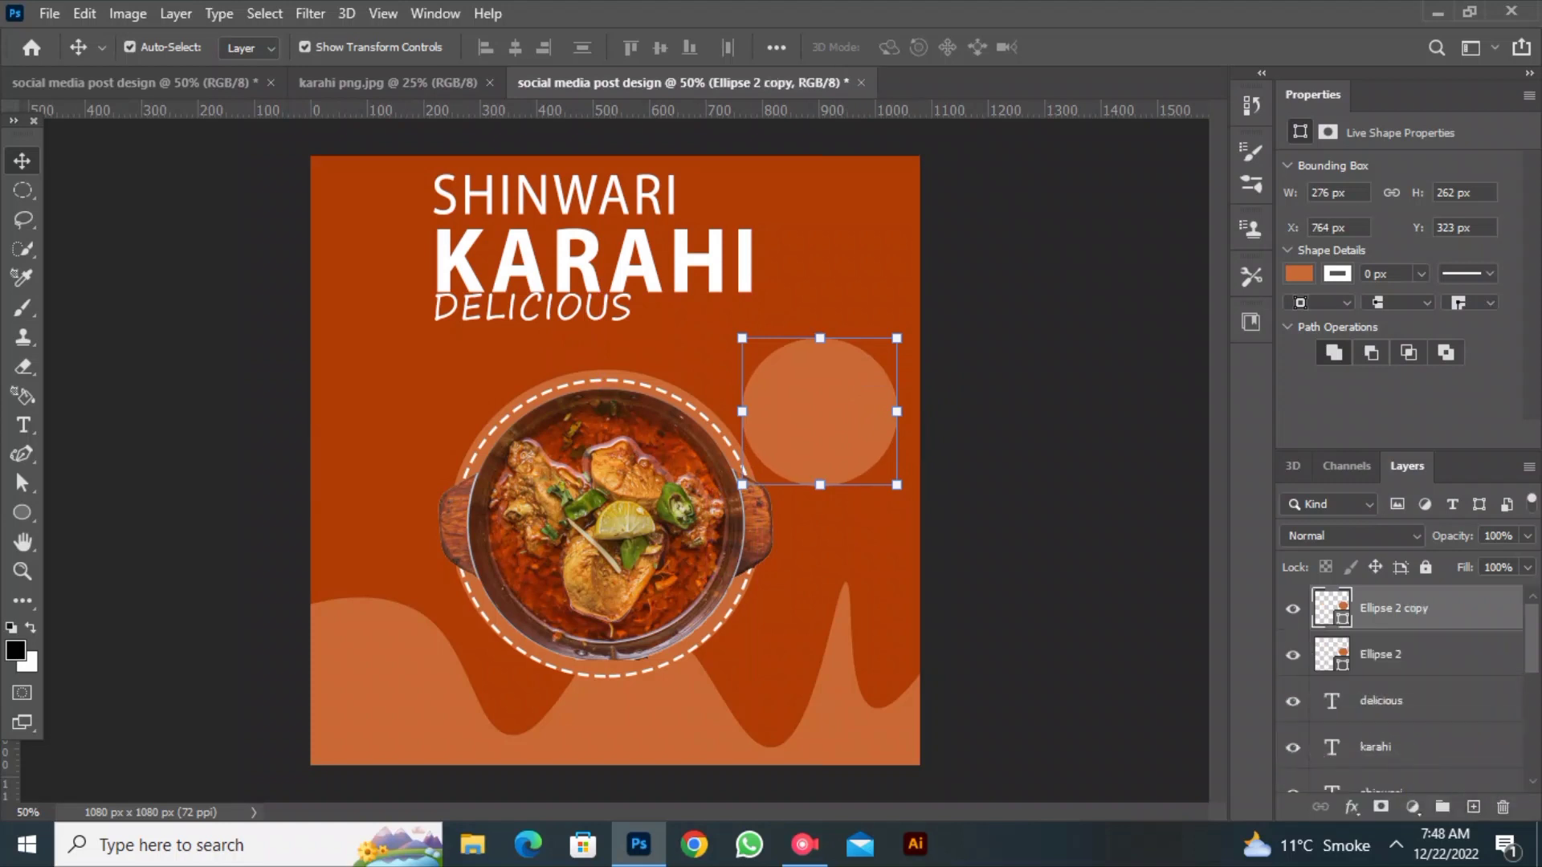
{"action": "left_click", "coordinate": [21, 512]}
{"action": "left_click", "coordinate": [252, 47]}
{"action": "left_click", "coordinate": [120, 90]}
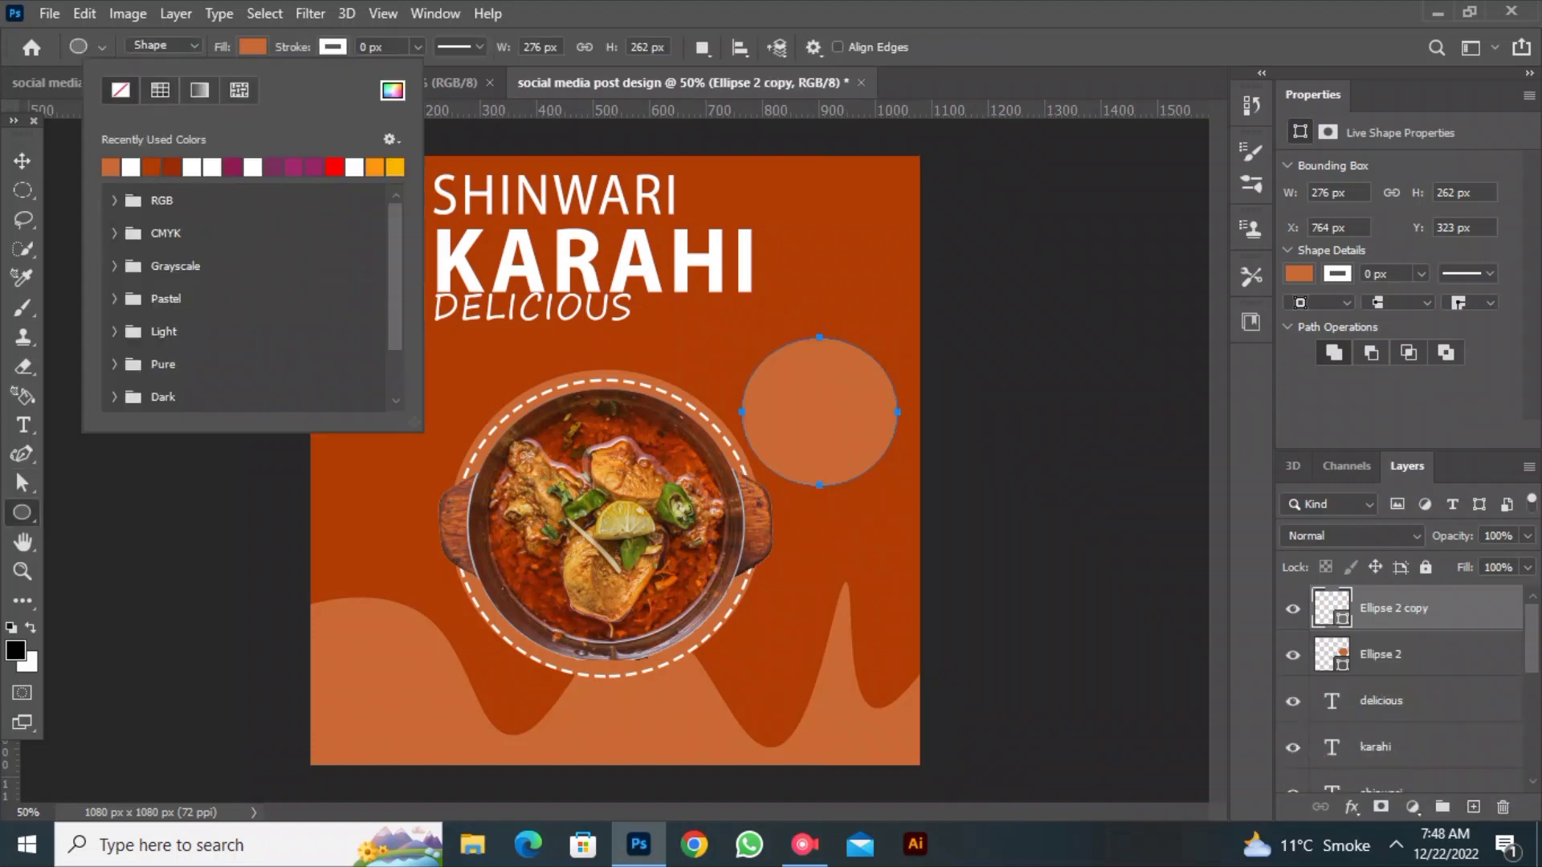
Give the small ellipse's copy a dashed white outline with a 4 px stroke width.
{"action": "left_click", "coordinate": [360, 47]}
{"action": "scroll", "coordinate": [360, 47], "scroll_direction": "up", "scroll_amount": 7}
{"action": "scroll", "coordinate": [361, 47], "scroll_direction": "down", "scroll_amount": 2}
{"action": "left_click", "coordinate": [459, 46]}
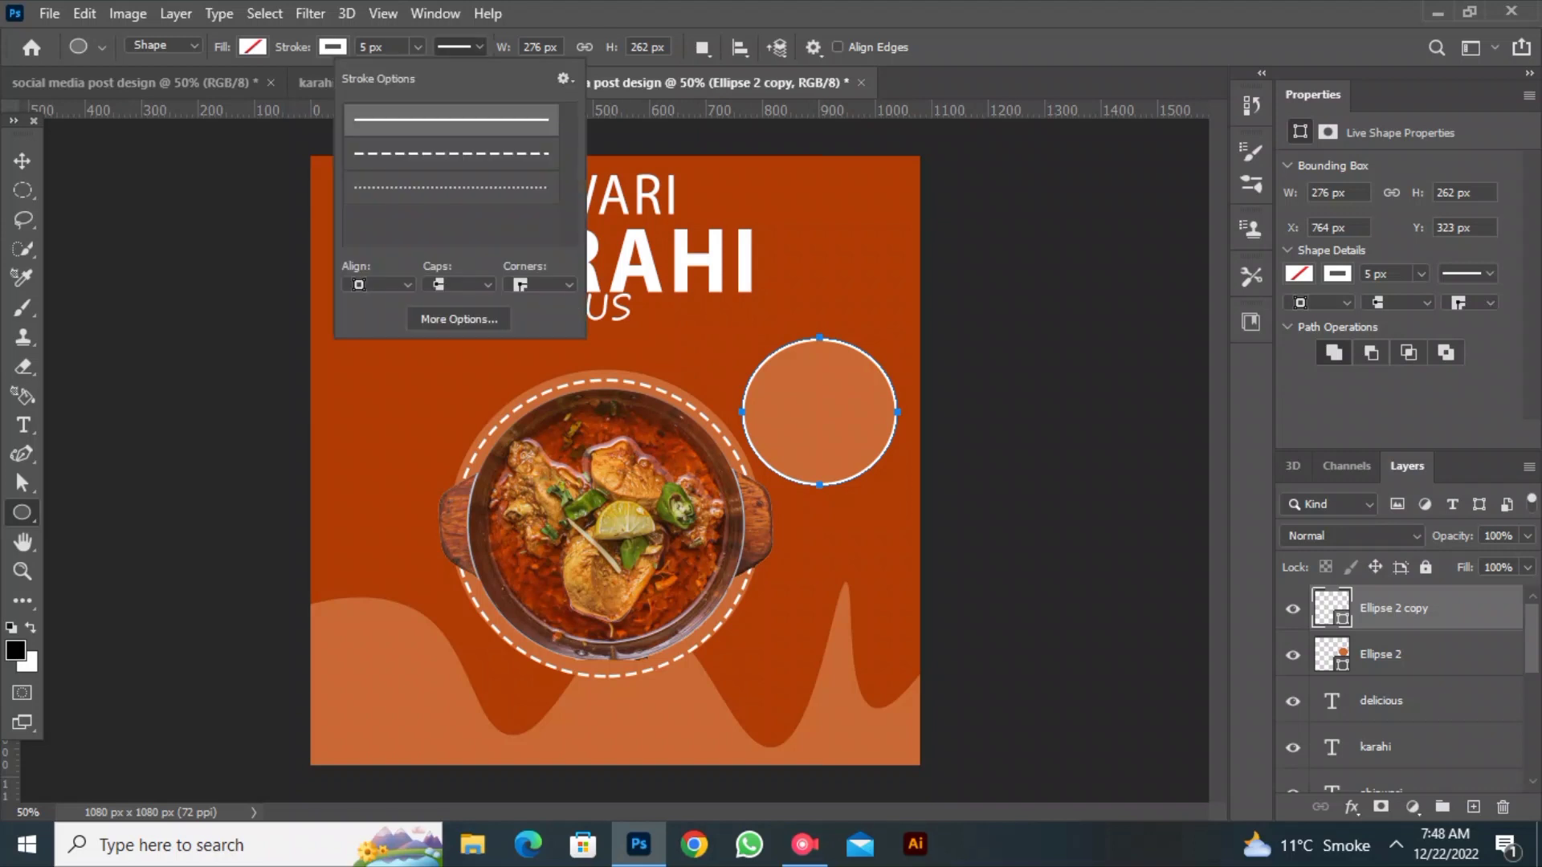
{"action": "left_click", "coordinate": [451, 152]}
{"action": "key", "text": "Return"}
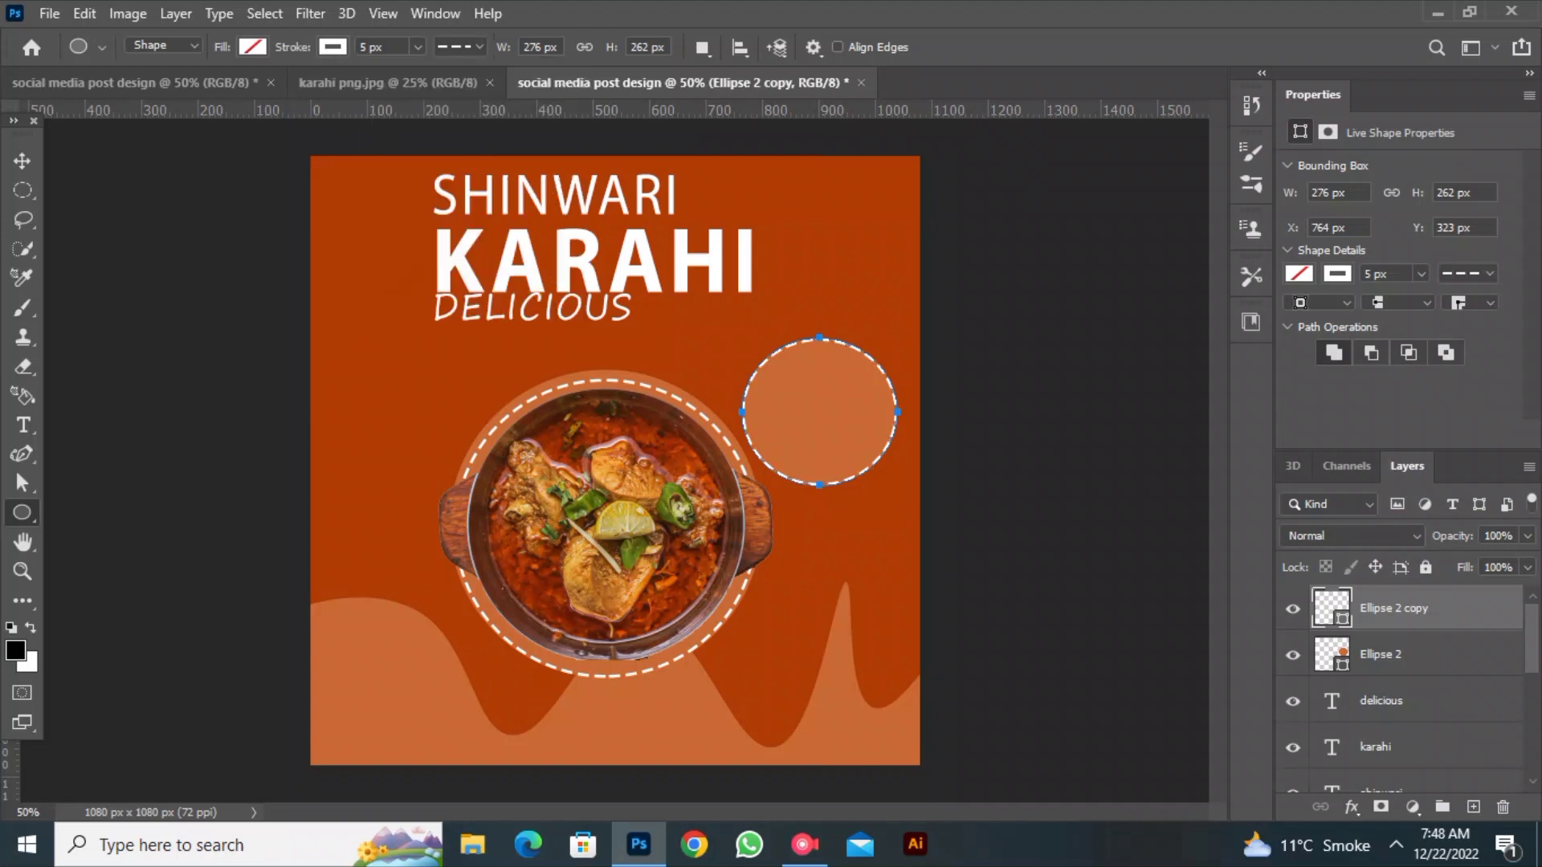
{"action": "scroll", "coordinate": [369, 47], "scroll_direction": "up", "scroll_amount": 2}
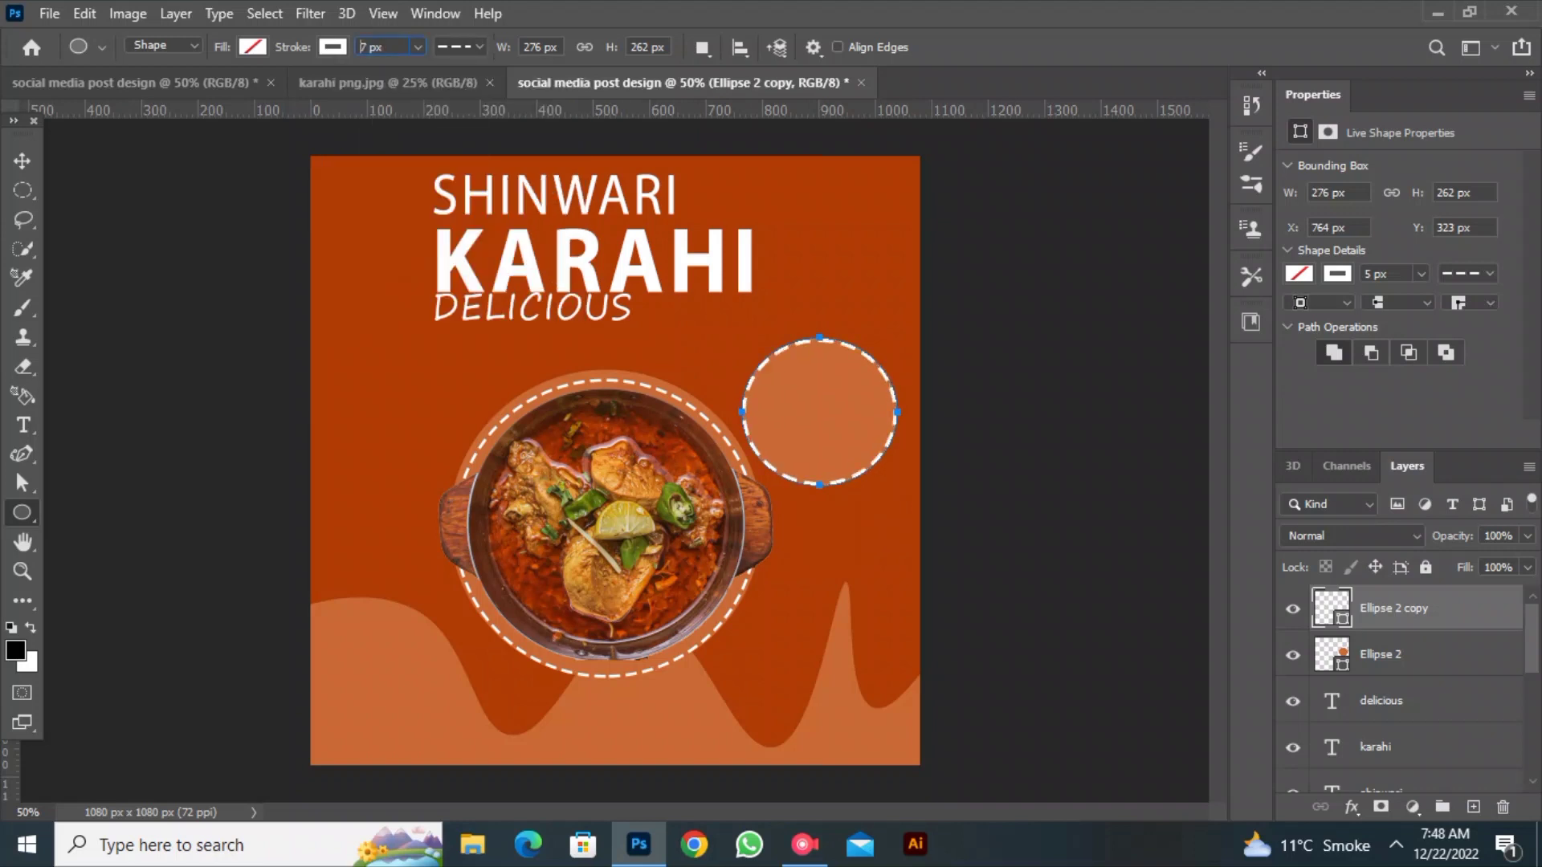
{"action": "scroll", "coordinate": [378, 47], "scroll_direction": "down", "scroll_amount": 4}
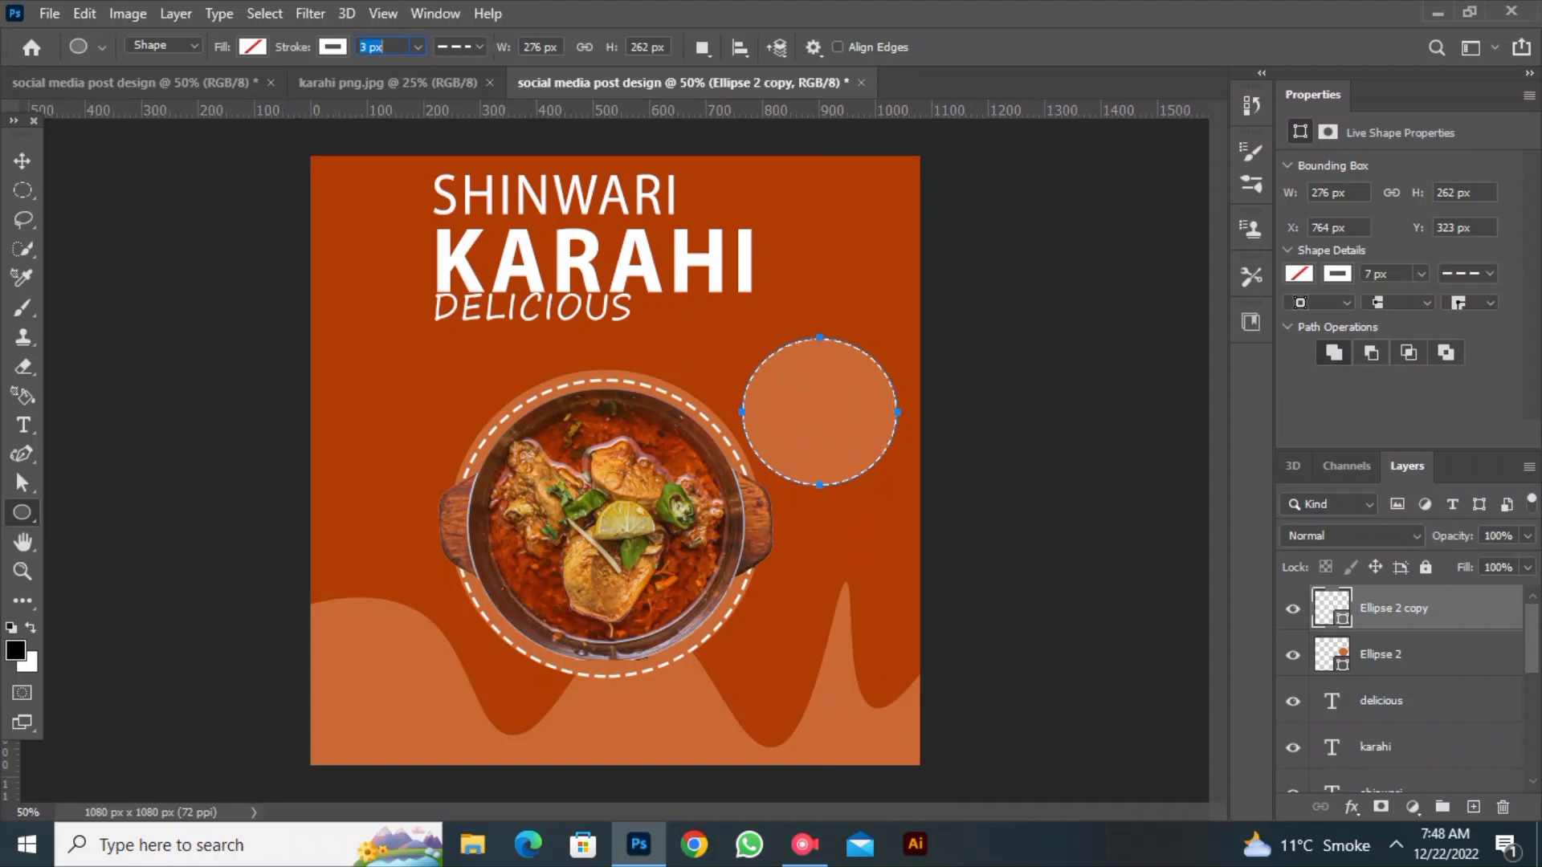
{"action": "left_click", "coordinate": [22, 161]}
Add the text "30% OFF" on two lines below the "DELICIOUS" line.
{"action": "left_click", "coordinate": [22, 425]}
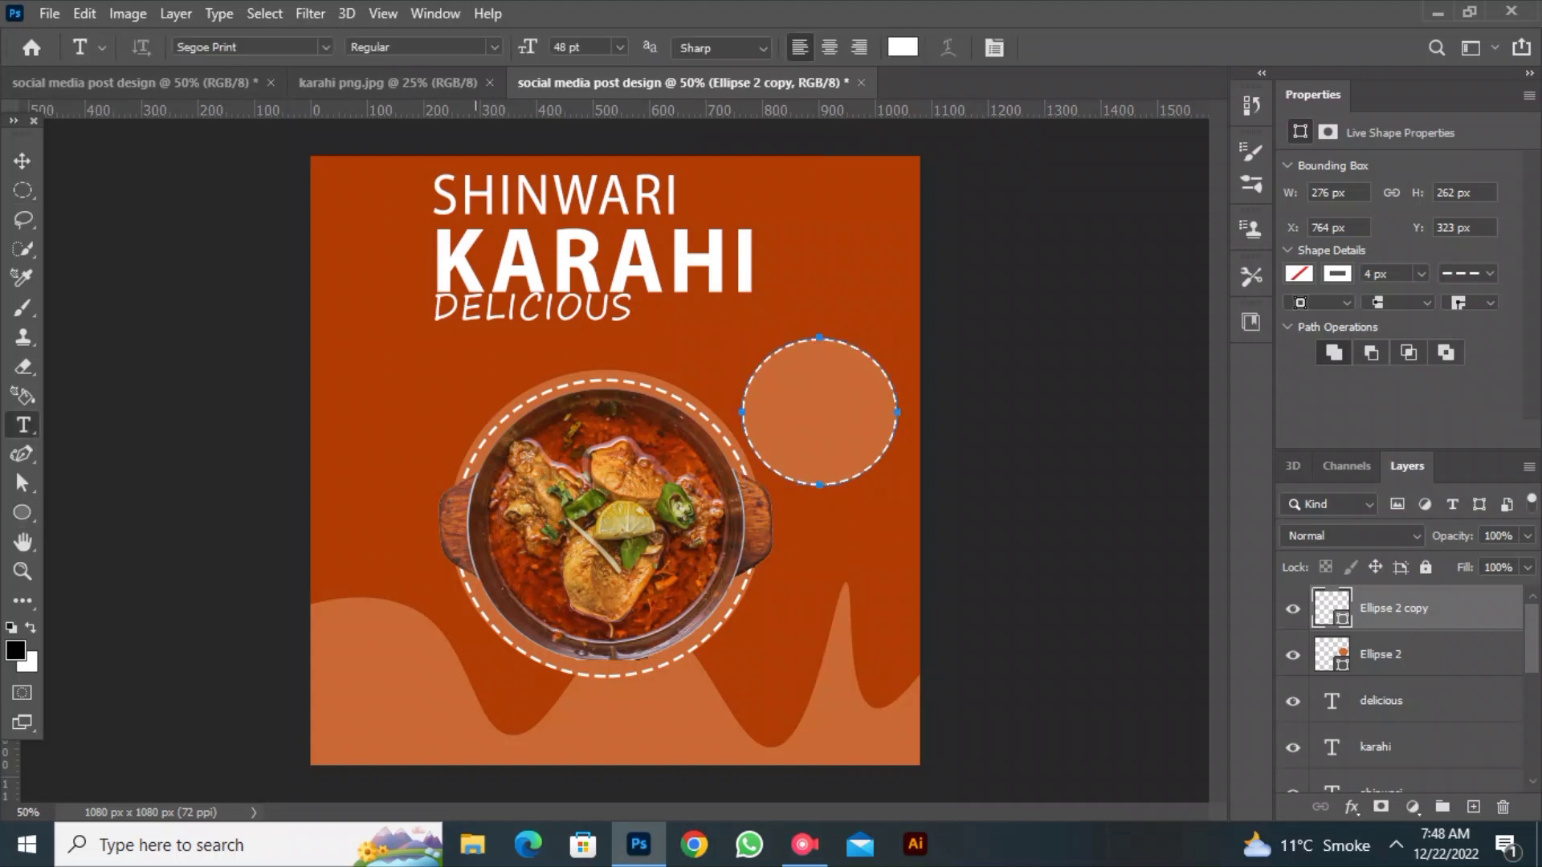
{"action": "left_click", "coordinate": [434, 362]}
{"action": "type", "text": "30"}
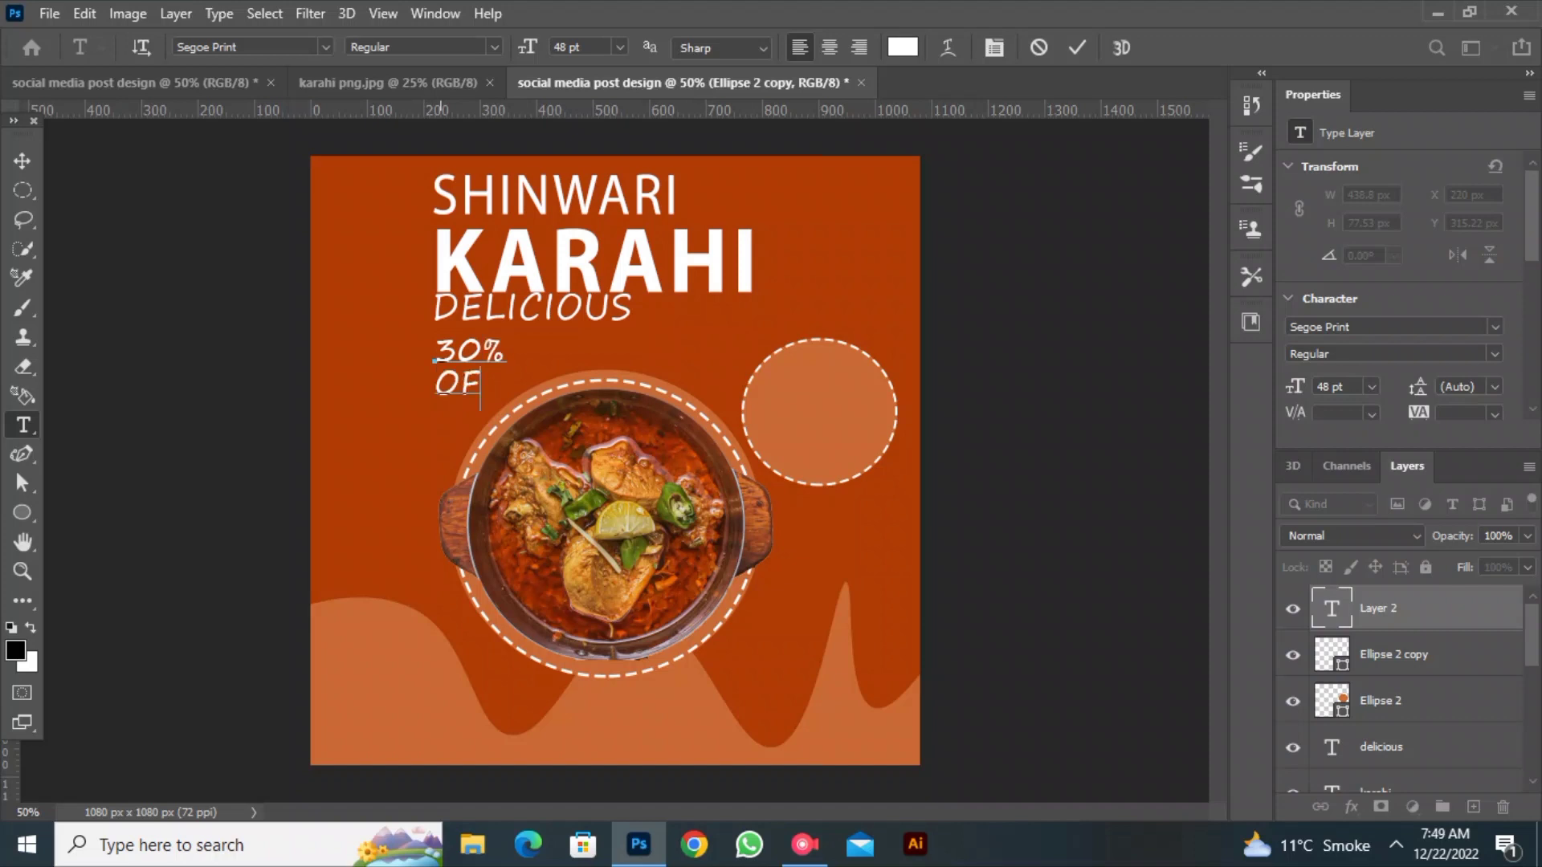
Set the whole "30% OFF" text to the Myriad Pro font in the Bold style.
{"action": "key", "text": "ctrl+a"}
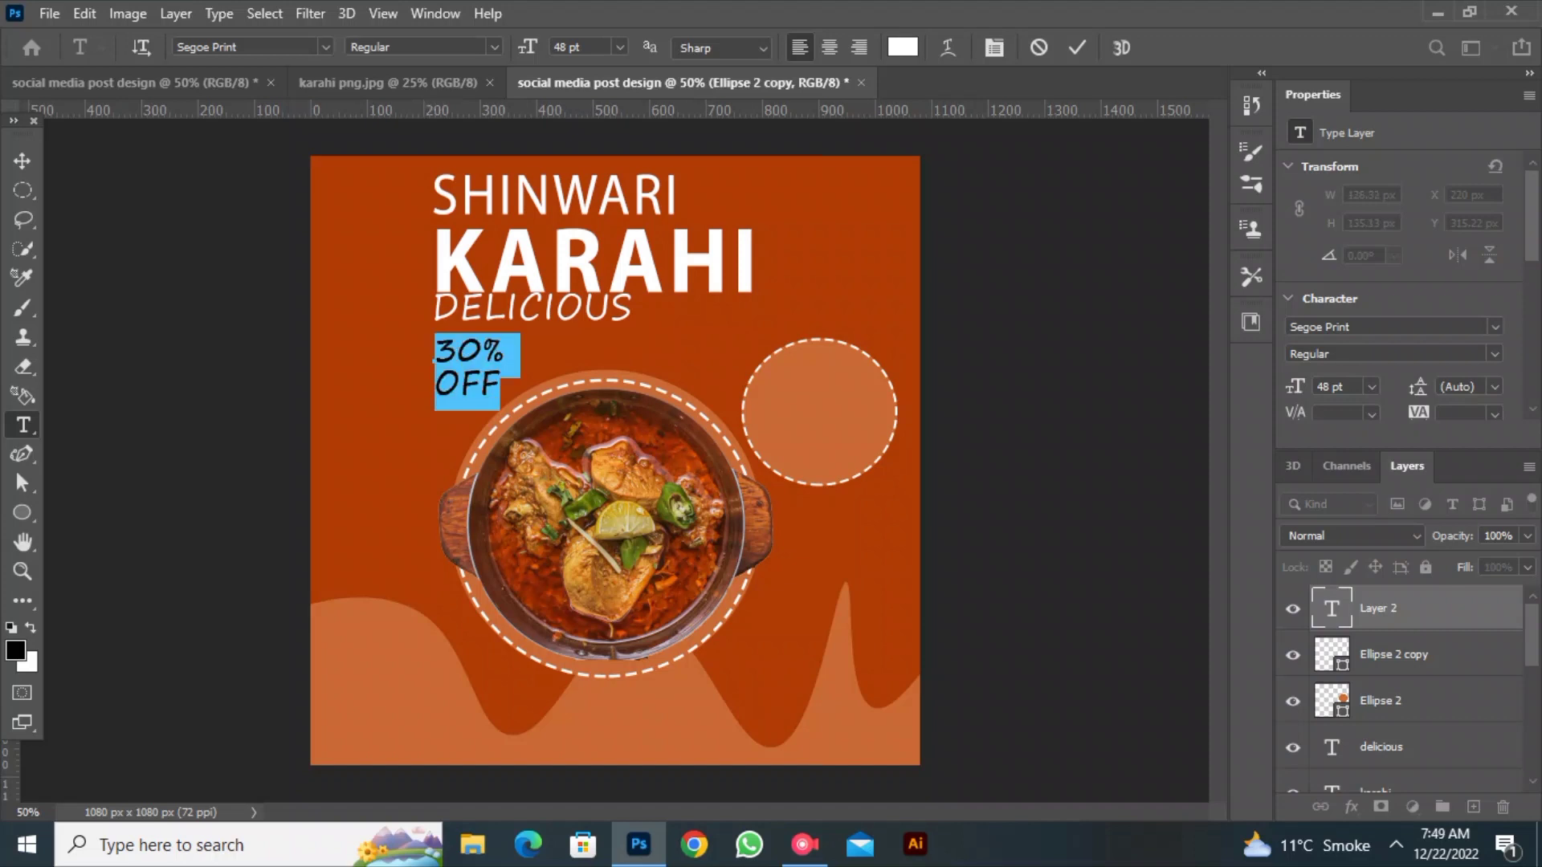
{"action": "left_click", "coordinate": [494, 47]}
{"action": "left_click", "coordinate": [494, 46]}
{"action": "left_click", "coordinate": [325, 46]}
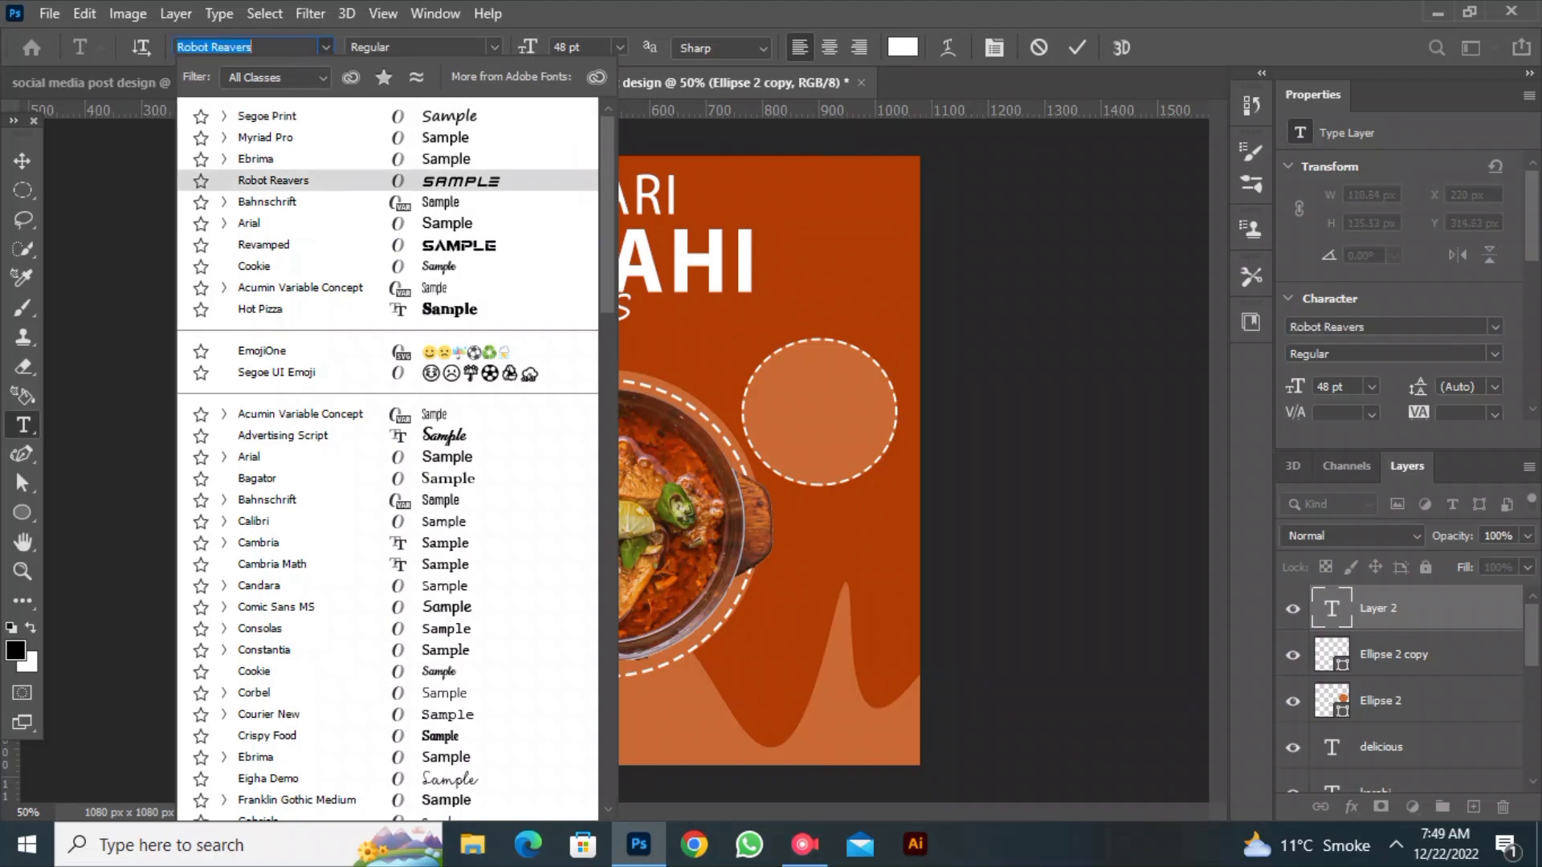
{"action": "left_click", "coordinate": [494, 47]}
{"action": "left_click", "coordinate": [425, 104]}
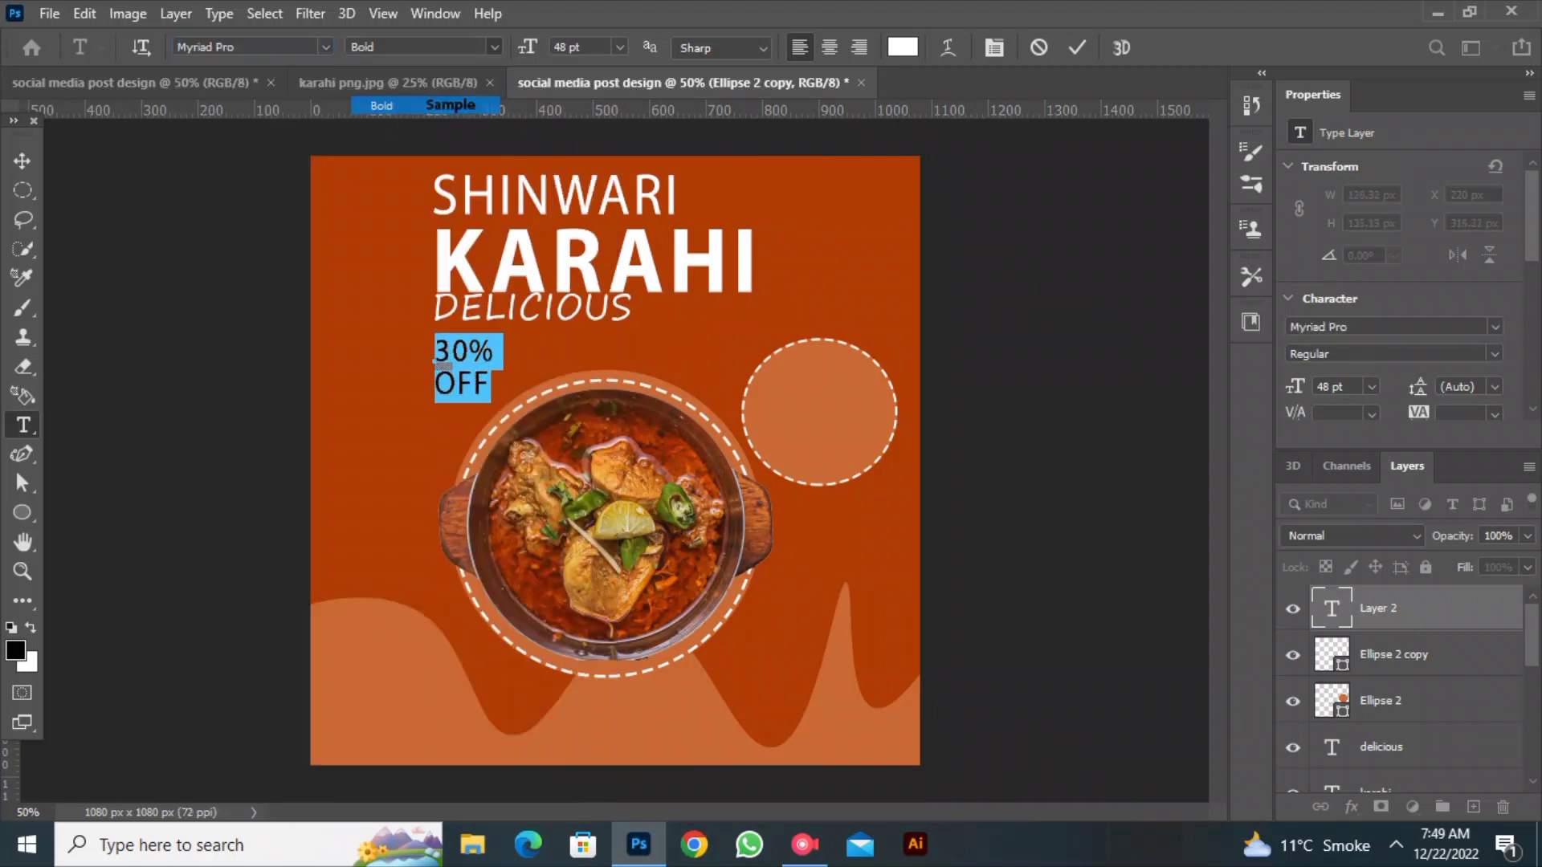
Enlarge the "30% OFF" text to 77 pt and place it inside the small dashed circle at X 814 px, Y 362 px.
{"action": "left_click_drag", "start_coordinate": [527, 47], "coordinate": [546, 46]}
{"action": "left_click_drag", "start_coordinate": [412, 372], "coordinate": [746, 409]}
{"action": "left_click_drag", "start_coordinate": [874, 359], "coordinate": [881, 366]}
{"action": "left_click", "coordinate": [1076, 48]}
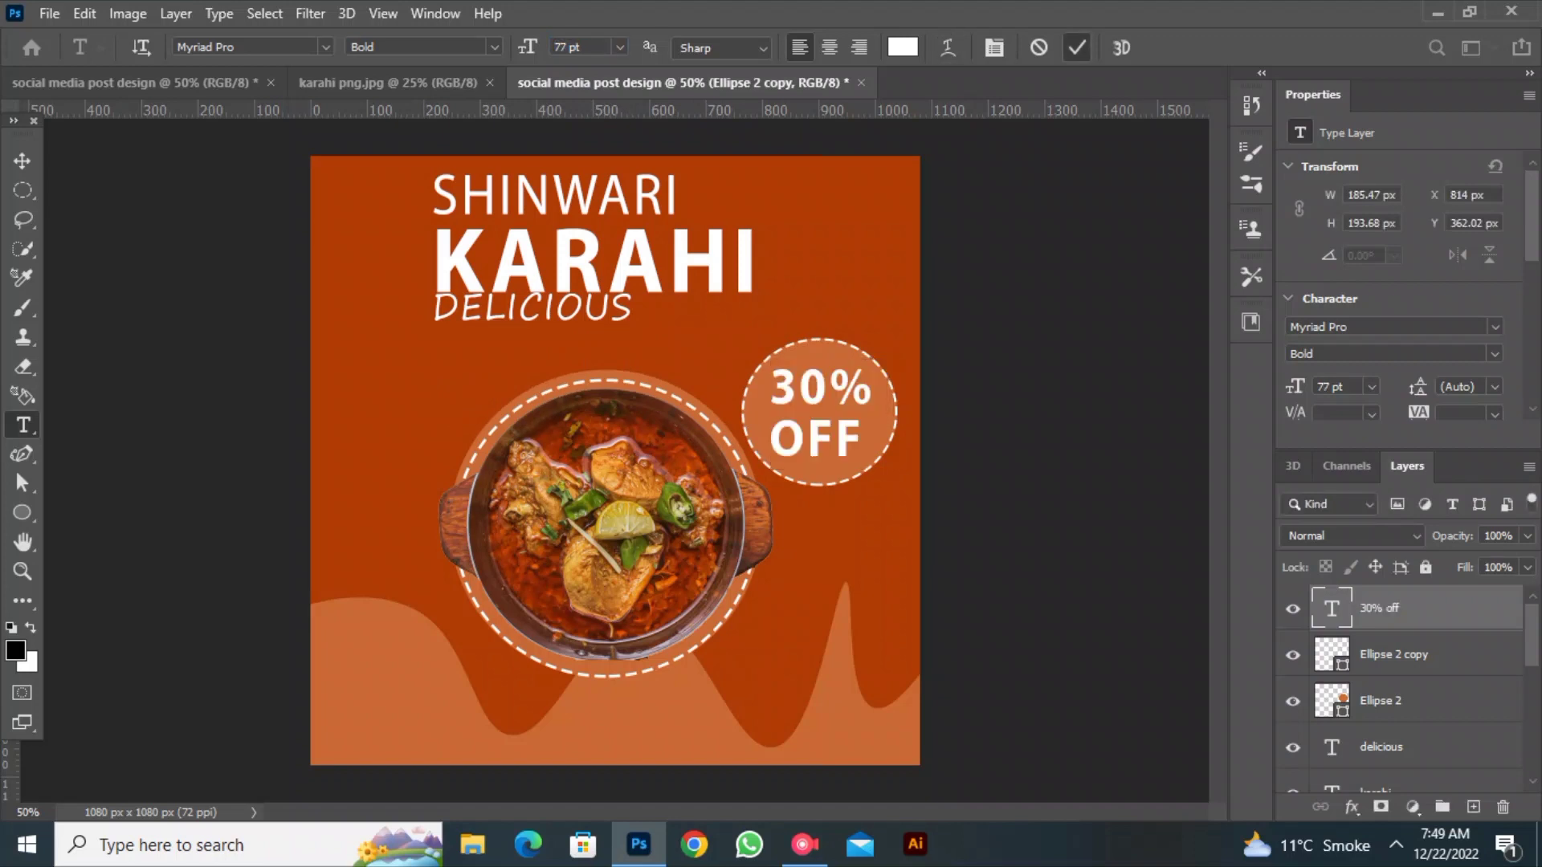
Draw a small 52 × 50 px ring above and left of the dish with no fill and a 6 px orange-brown stroke.
{"action": "right_click", "coordinate": [23, 512]}
{"action": "left_click", "coordinate": [105, 553]}
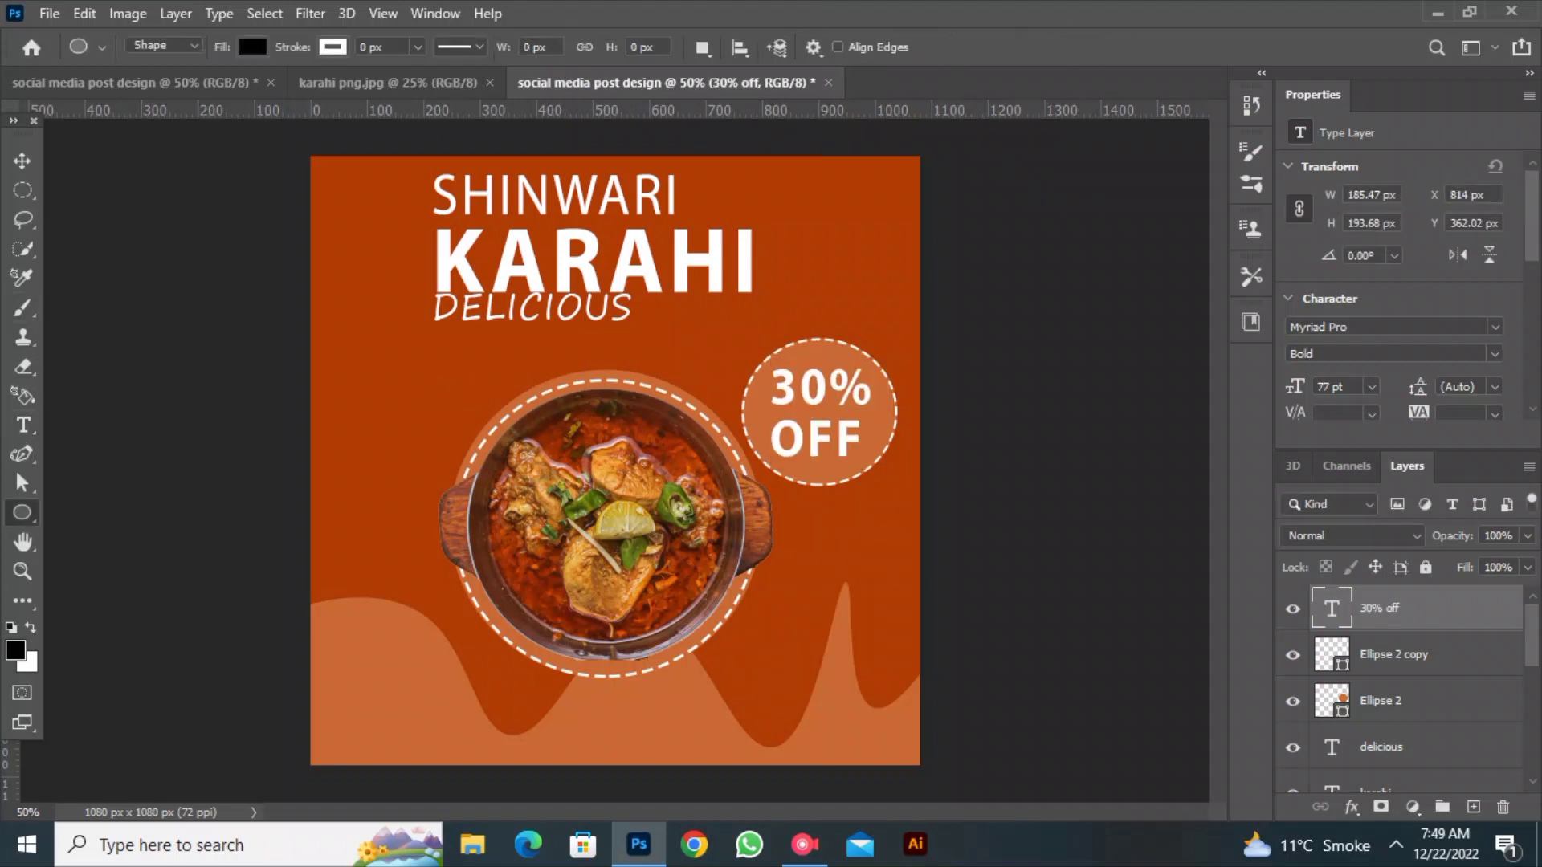
{"action": "left_click_drag", "start_coordinate": [381, 359], "coordinate": [411, 387]}
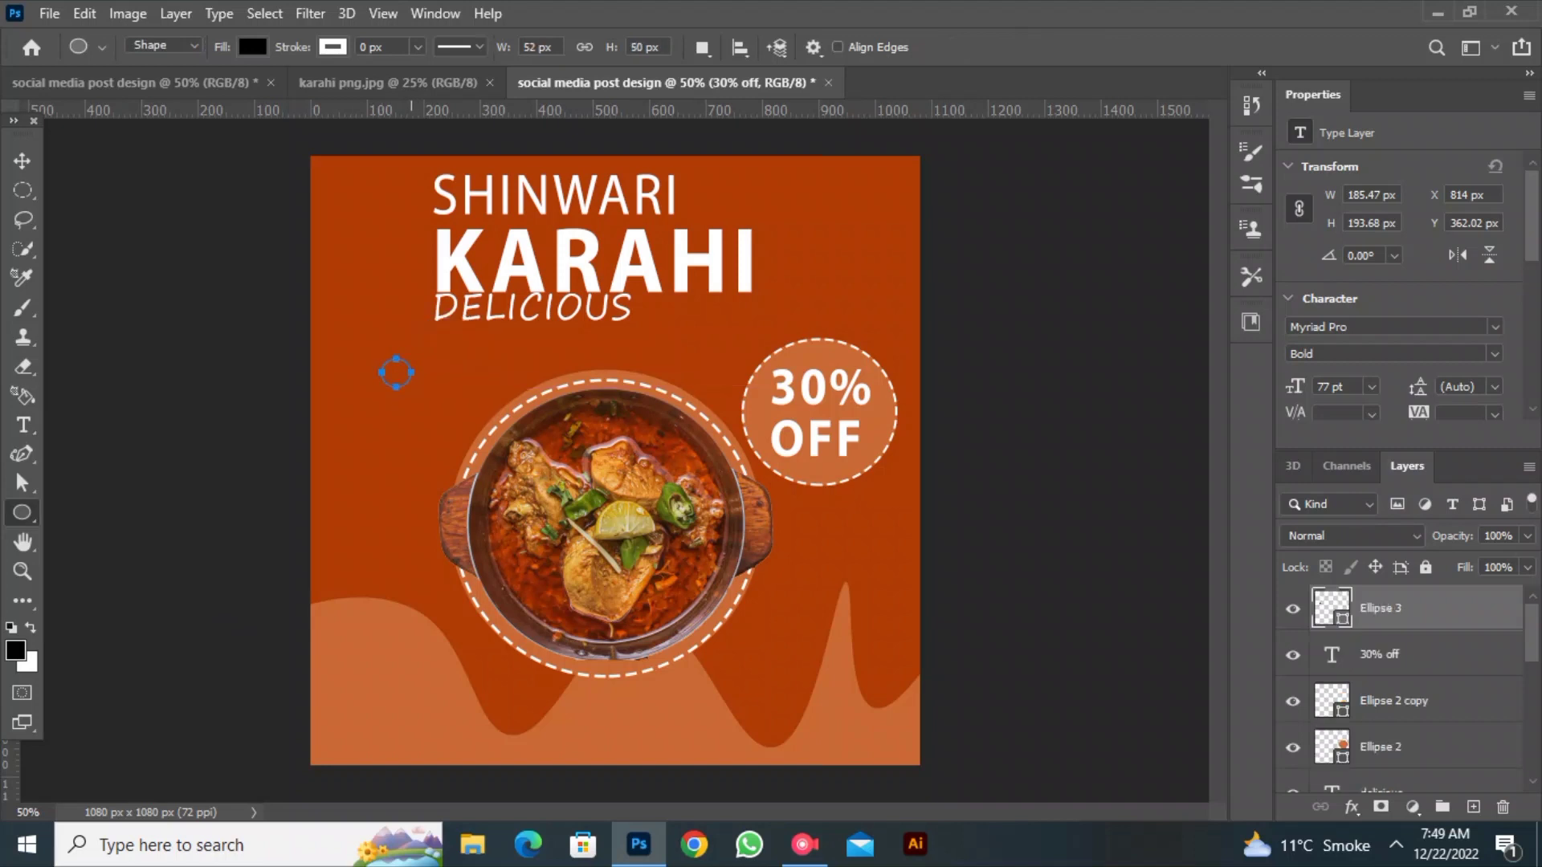
{"action": "left_click", "coordinate": [252, 46]}
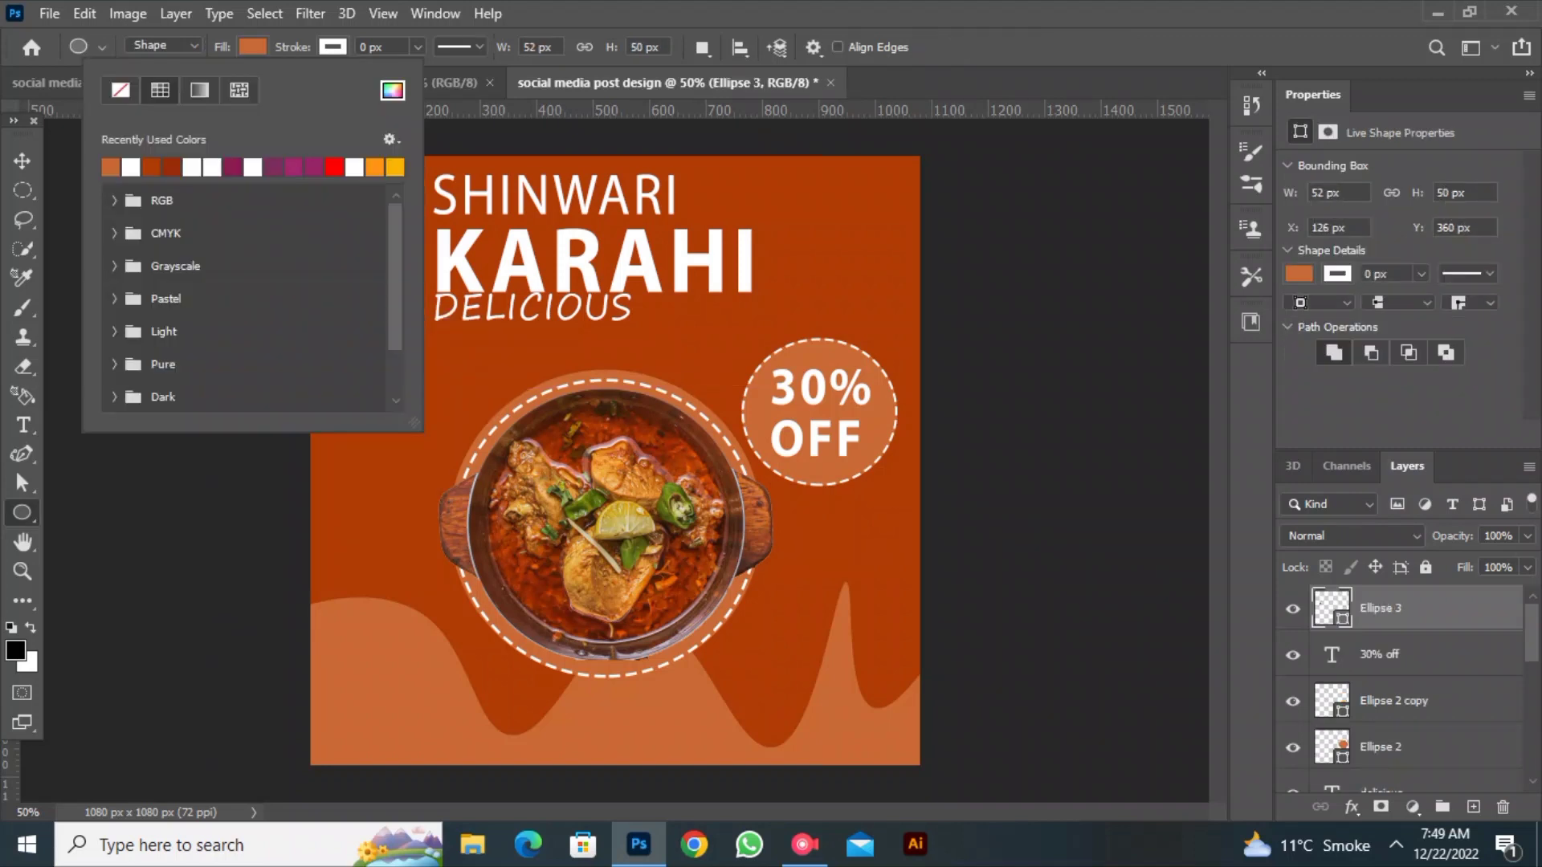
{"action": "left_click", "coordinate": [332, 47]}
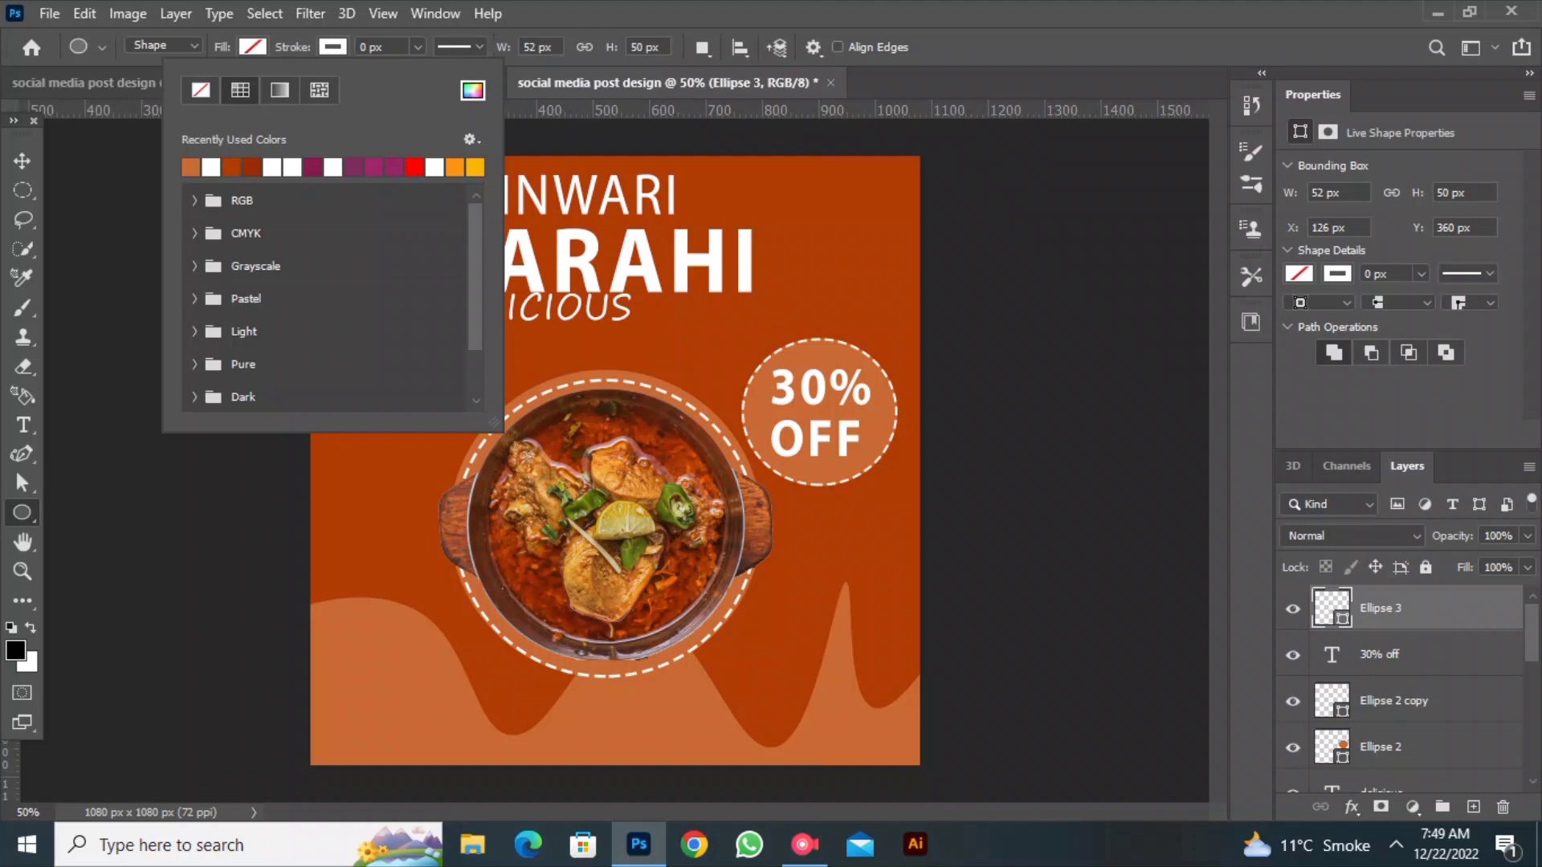
{"action": "key", "text": "Escape"}
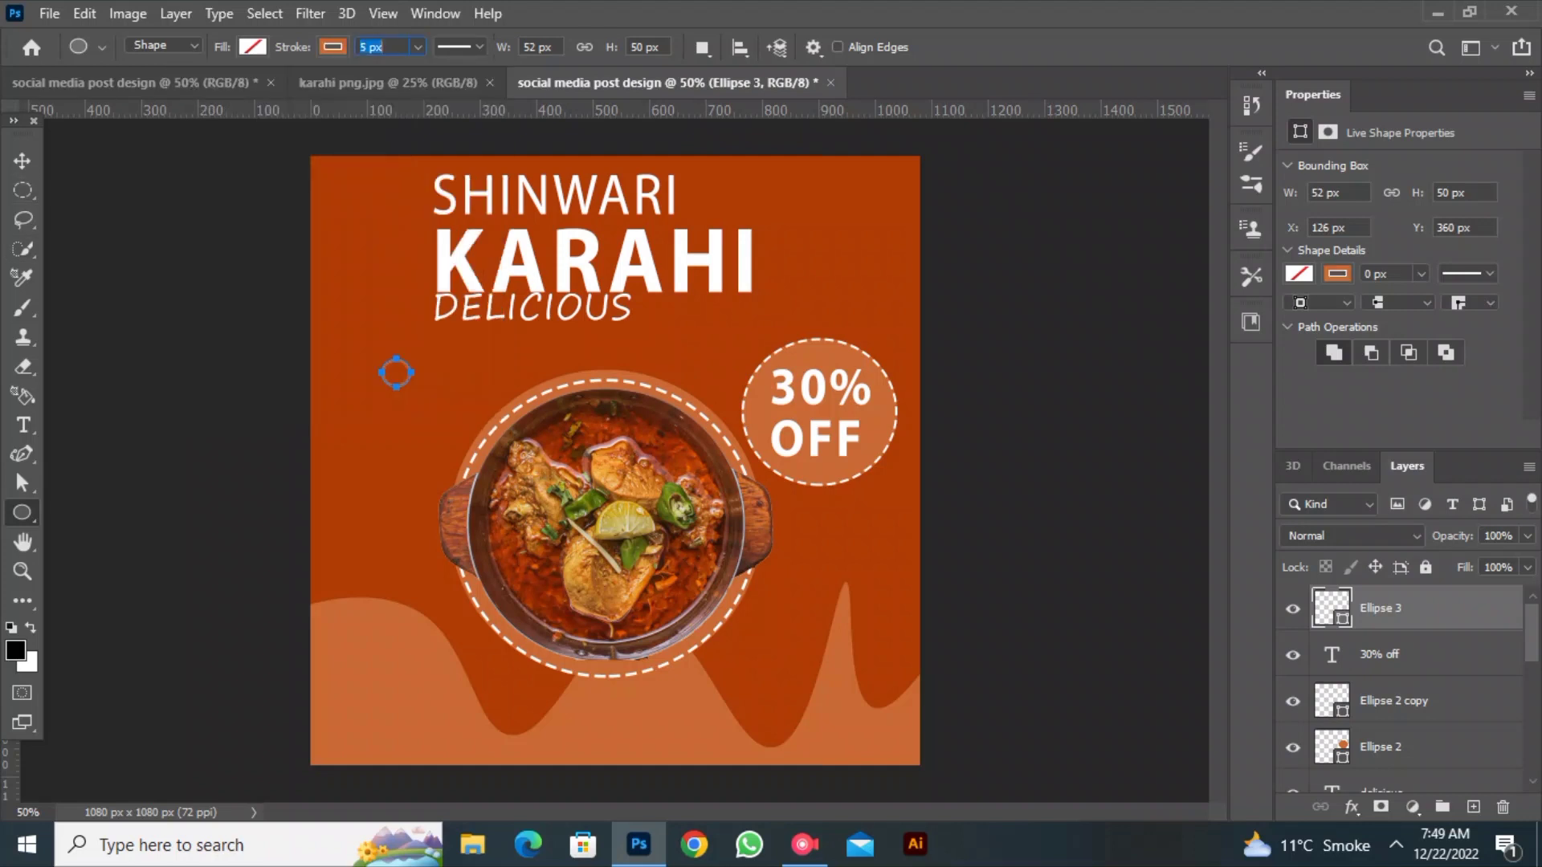
{"action": "key", "text": "v"}
Make three copies of the small ring and spread them beside the headline, at the canvas's left edge and at the dish's lower left.
{"action": "key", "text": "ctrl+j"}
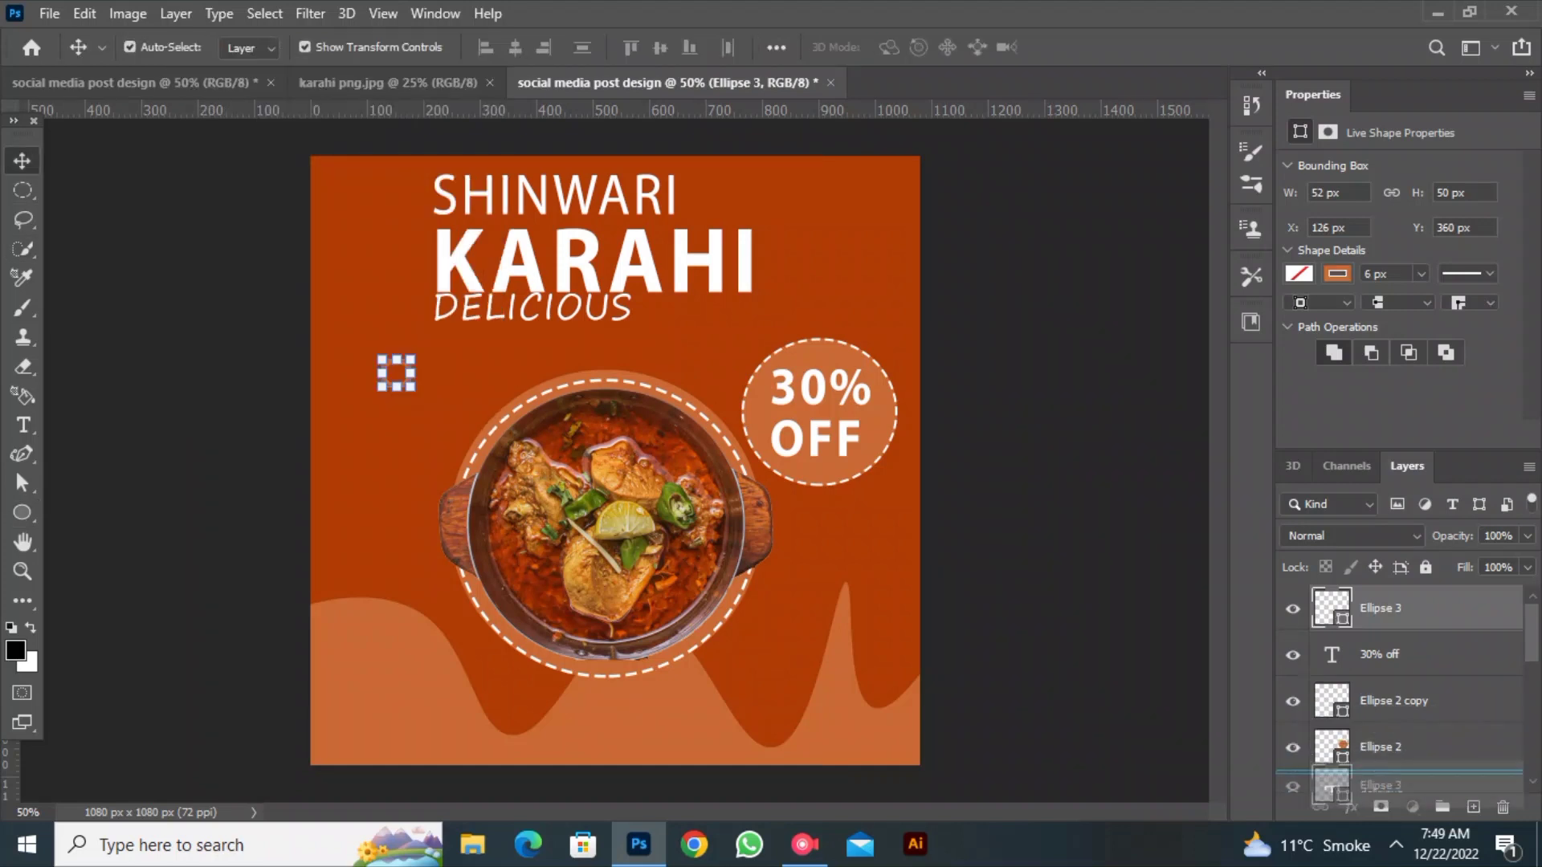
{"action": "key", "text": "ctrl+j"}
{"action": "key", "text": "ctrl+j"}
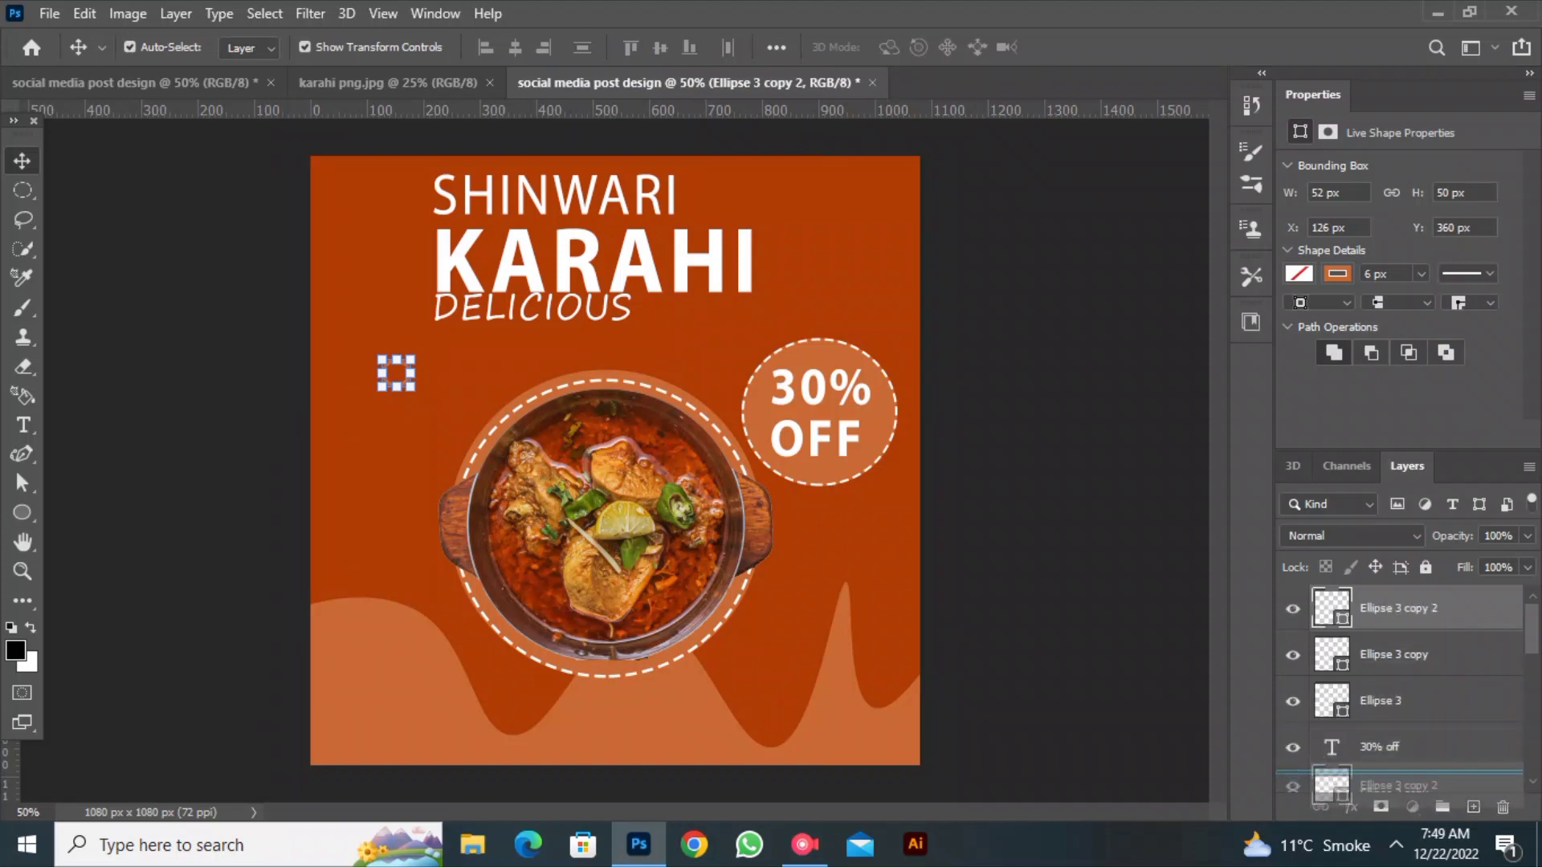
{"action": "left_click_drag", "start_coordinate": [408, 382], "coordinate": [739, 223]}
{"action": "left_click_drag", "start_coordinate": [407, 382], "coordinate": [325, 279]}
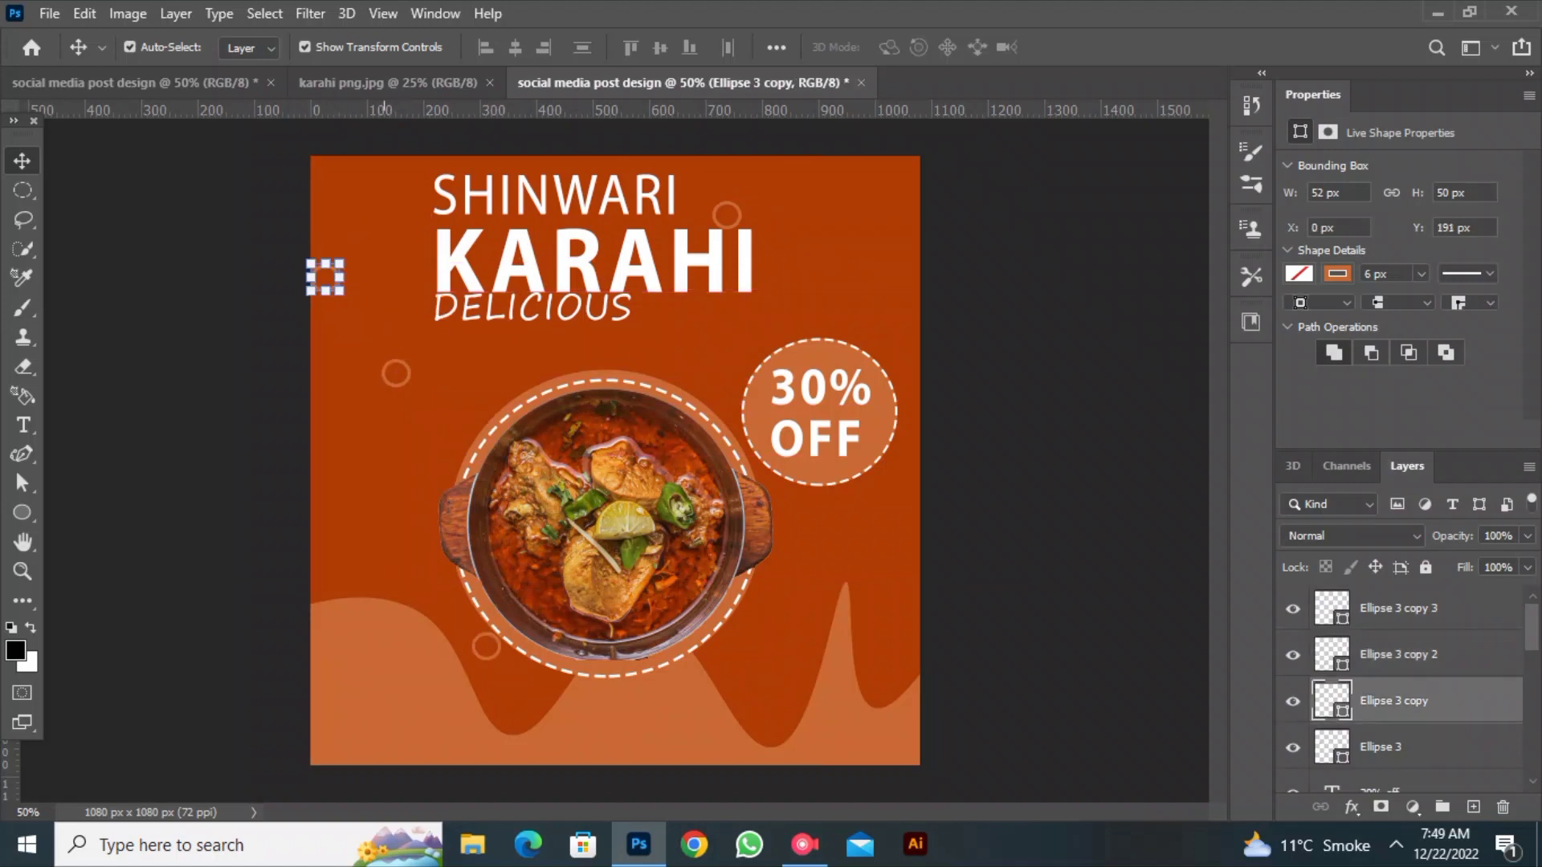
Delete the original small ring above and left of the dish and leave nothing selected.
{"action": "left_click", "coordinate": [381, 137]}
{"action": "left_click", "coordinate": [396, 373]}
{"action": "left_click", "coordinate": [819, 414]}
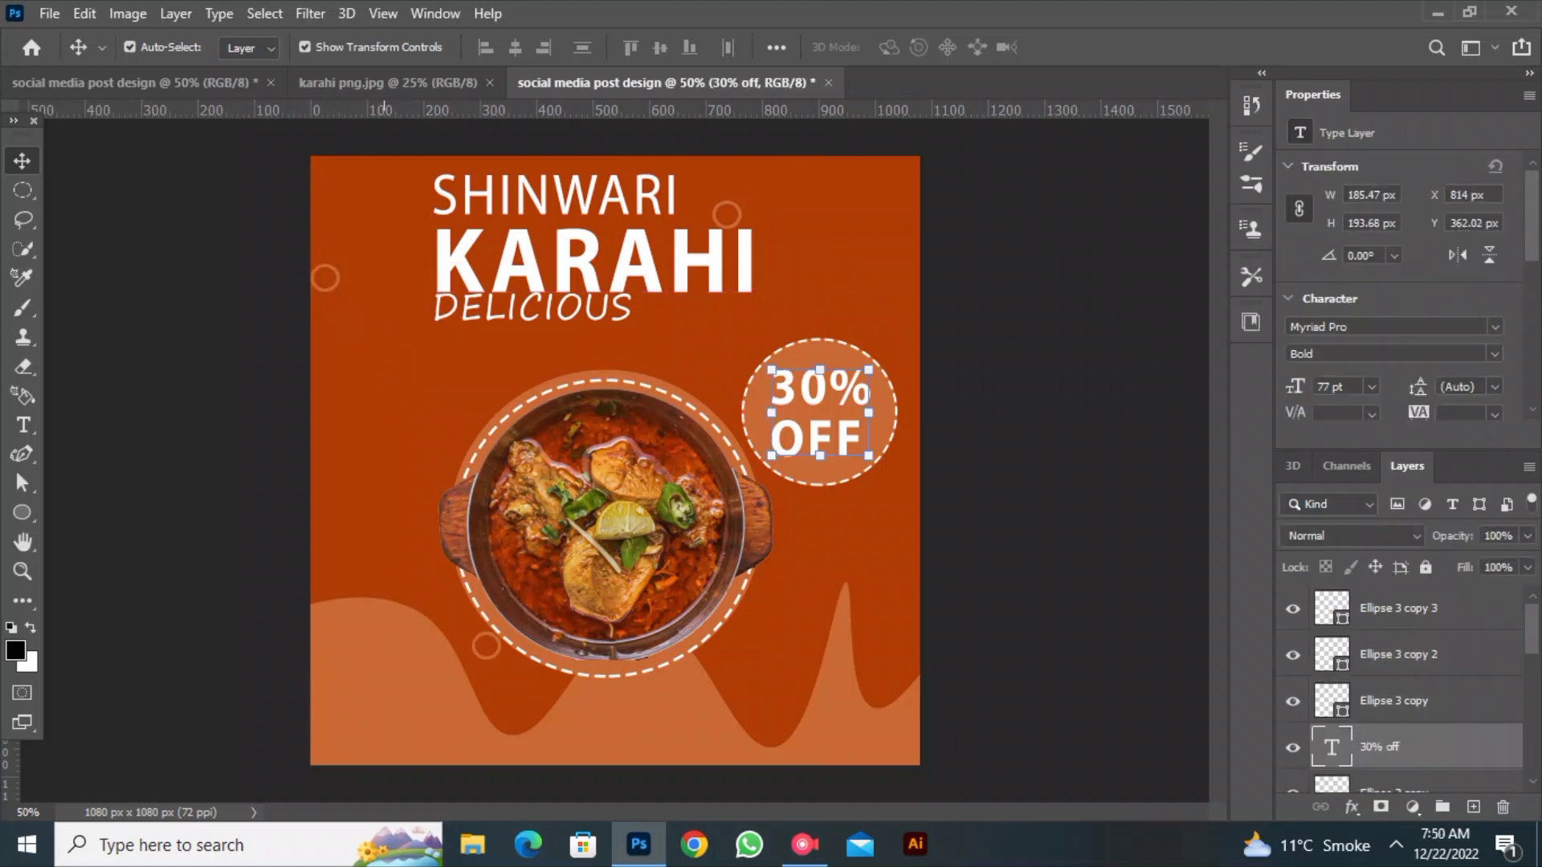
{"action": "left_click", "coordinate": [256, 414]}
Draw a three-sided polygon about 89 × 81 px above and left of the dish with no fill and a 4 px white stroke.
{"action": "left_click", "coordinate": [21, 511]}
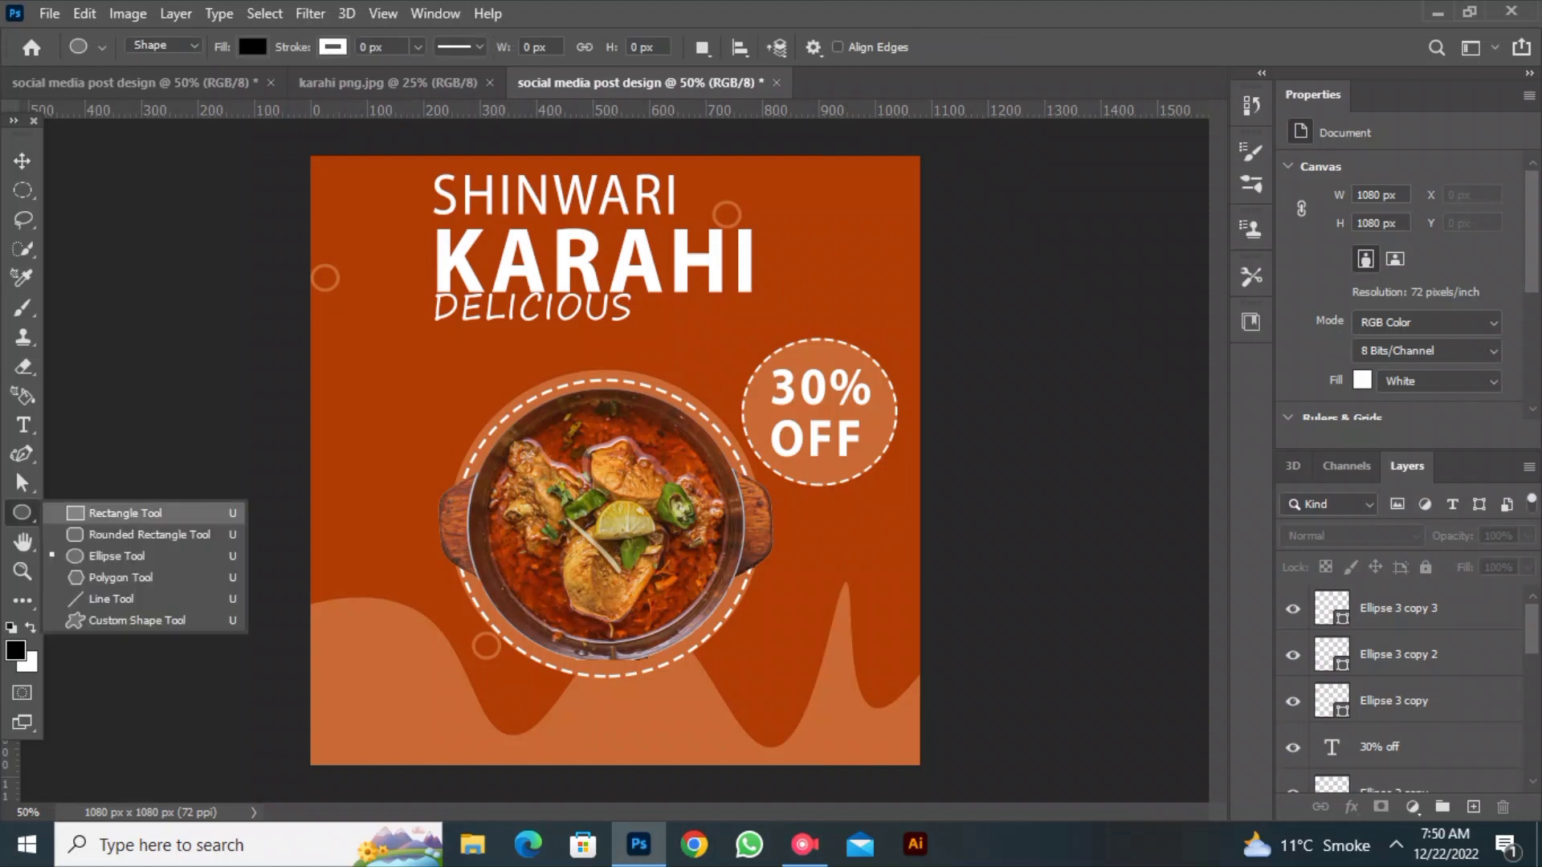
{"action": "left_click", "coordinate": [120, 577]}
{"action": "left_click_drag", "start_coordinate": [375, 412], "coordinate": [426, 365]}
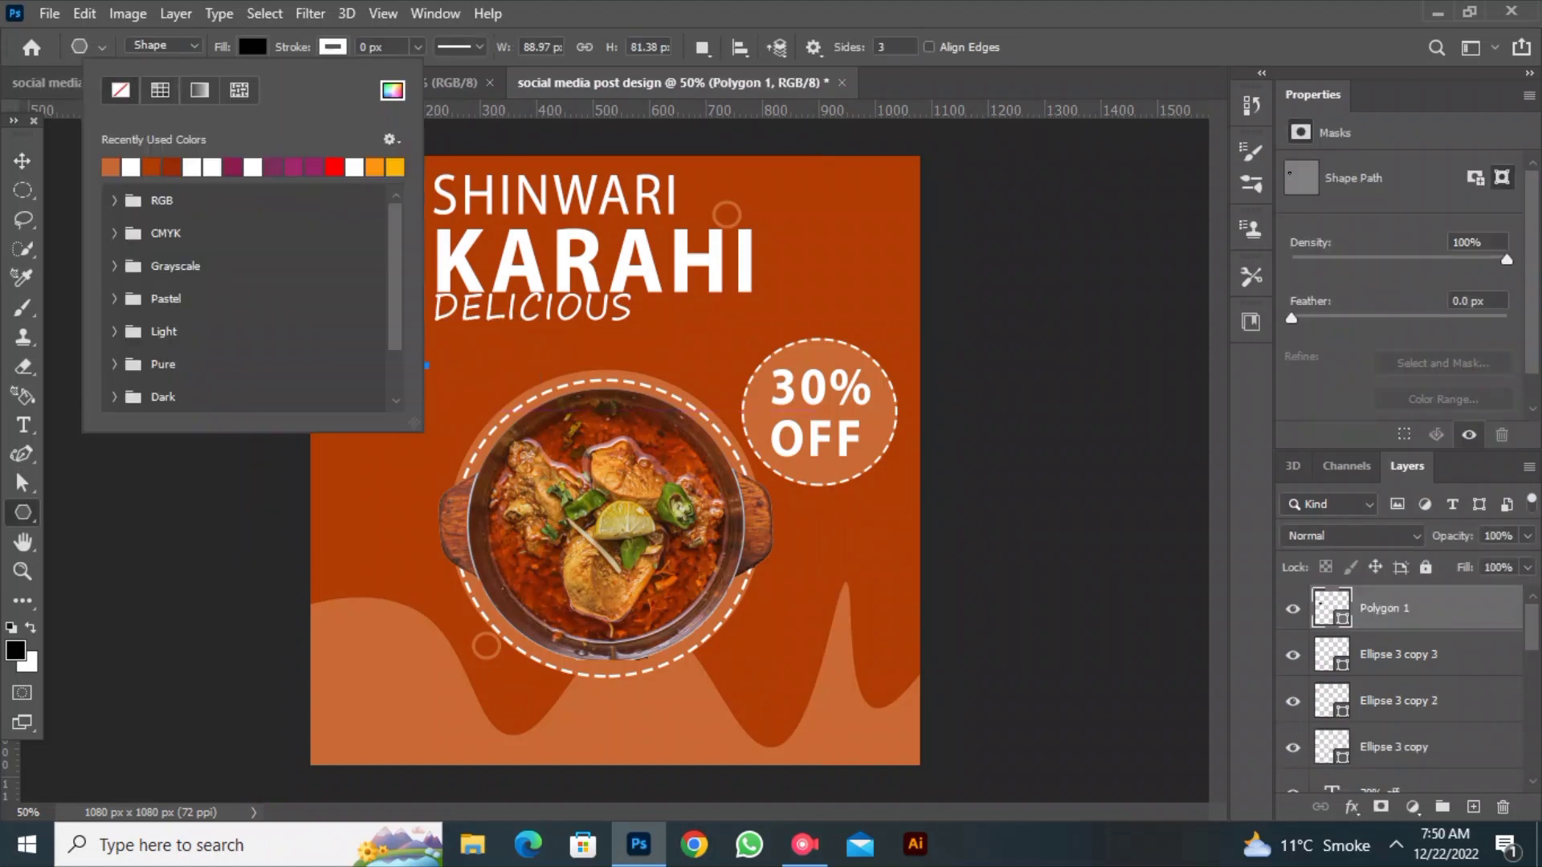
{"action": "left_click", "coordinate": [120, 90]}
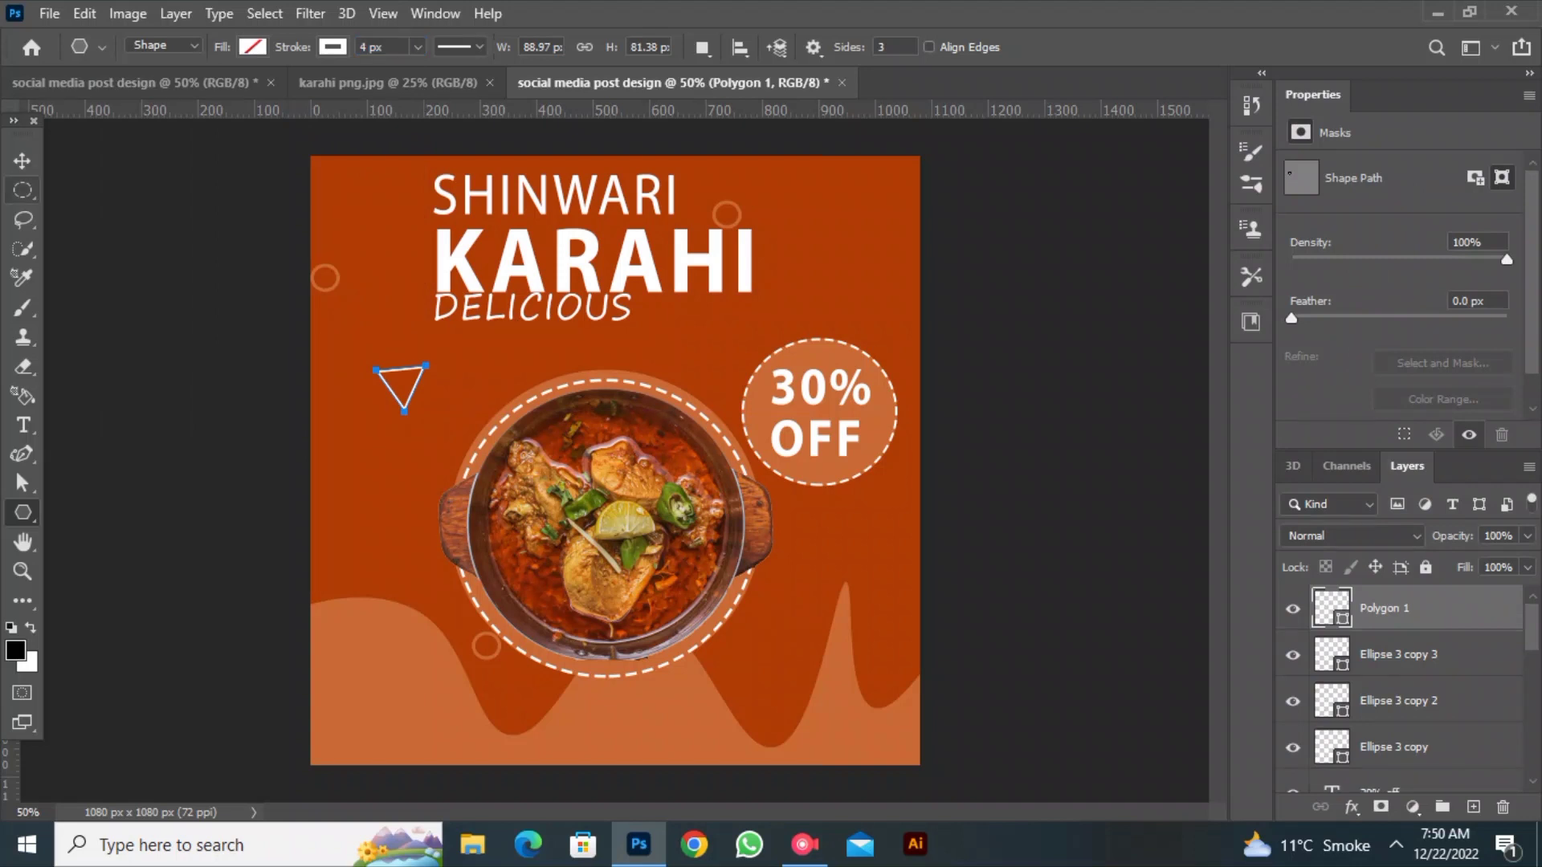
Draw a second triangle about 90 × 90 px below the discount circle, give it an orange-brown stroke and deselect it.
{"action": "mouse_move", "coordinate": [832, 542]}
{"action": "left_mouse_down"}
{"action": "mouse_move", "coordinate": [856, 526]}
{"action": "mouse_move", "coordinate": [861, 551]}
{"action": "left_mouse_up"}
{"action": "left_click", "coordinate": [252, 47]}
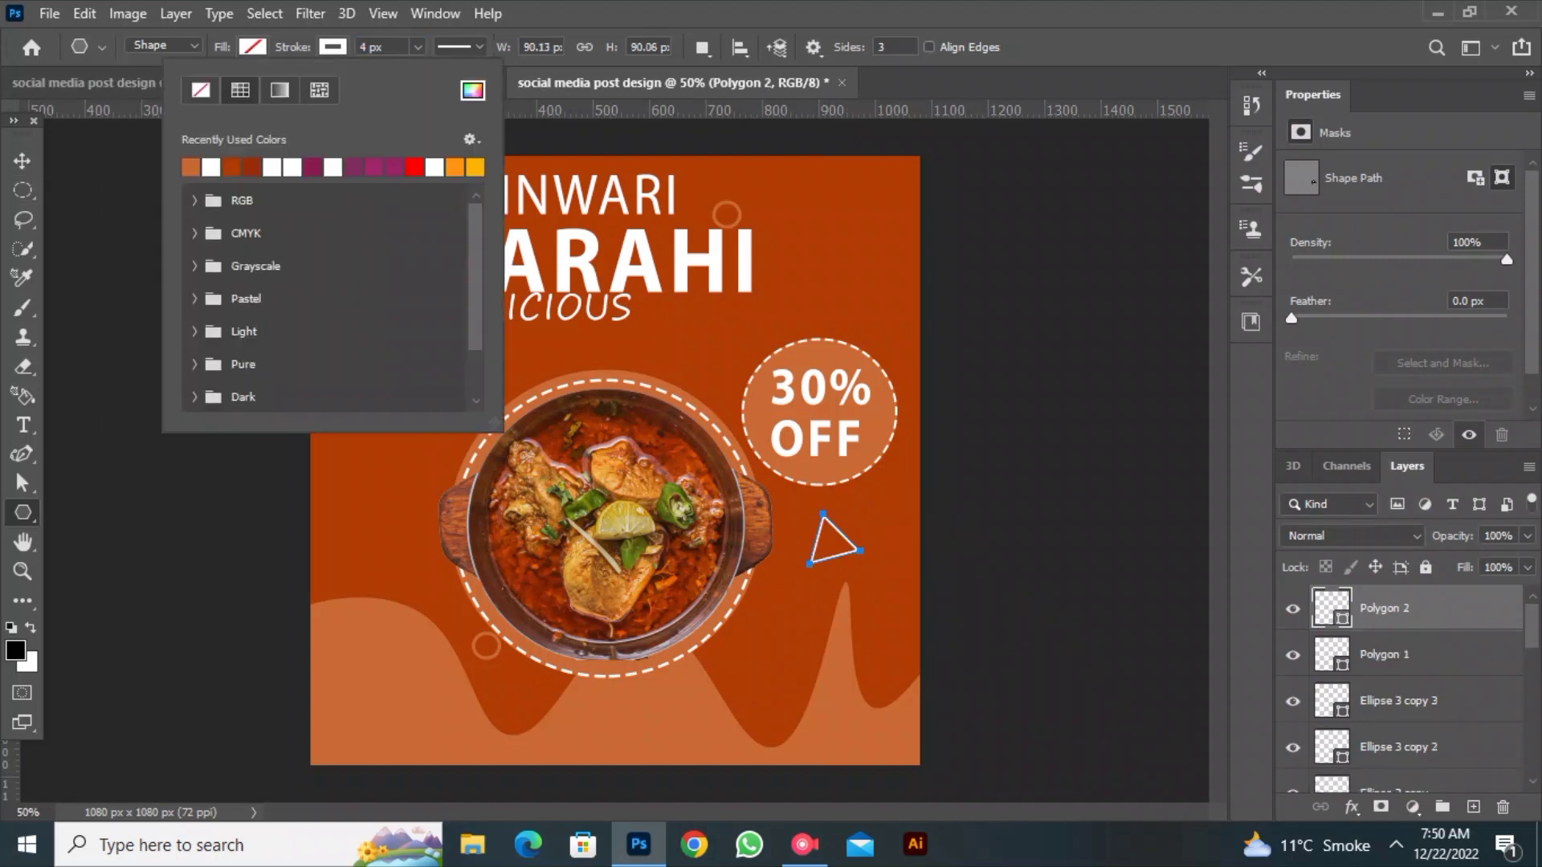
{"action": "key", "text": "Return"}
{"action": "key", "text": "v"}
{"action": "left_click", "coordinate": [592, 138]}
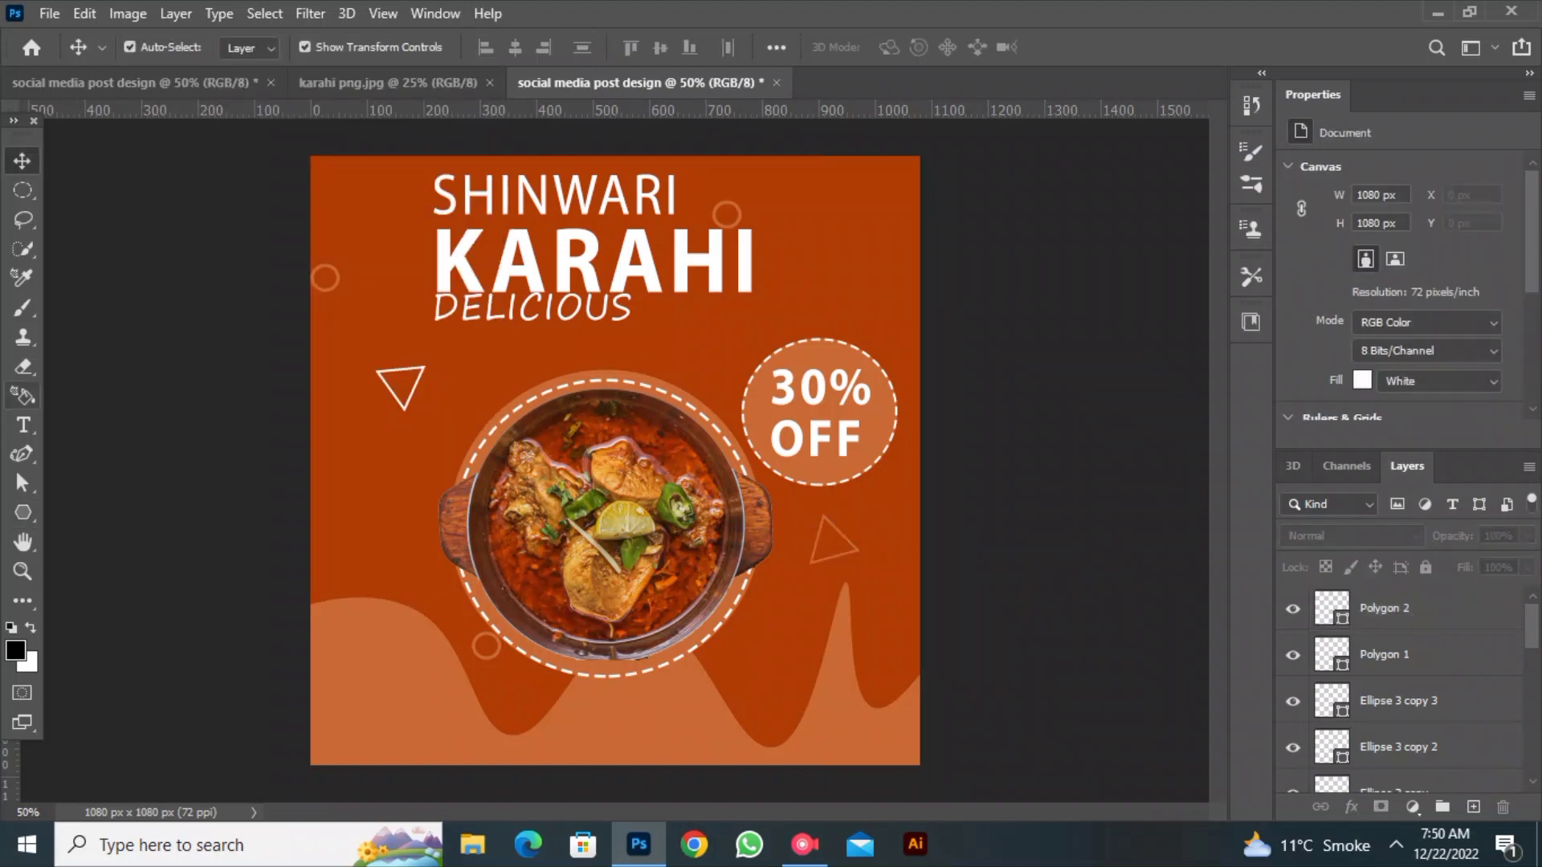
Draw a 234 × 48 px rounded rectangle filled with the dark background orange and place it below the dish at X 450 px, Y 988 px.
{"action": "right_click", "coordinate": [22, 512]}
{"action": "left_click", "coordinate": [161, 512]}
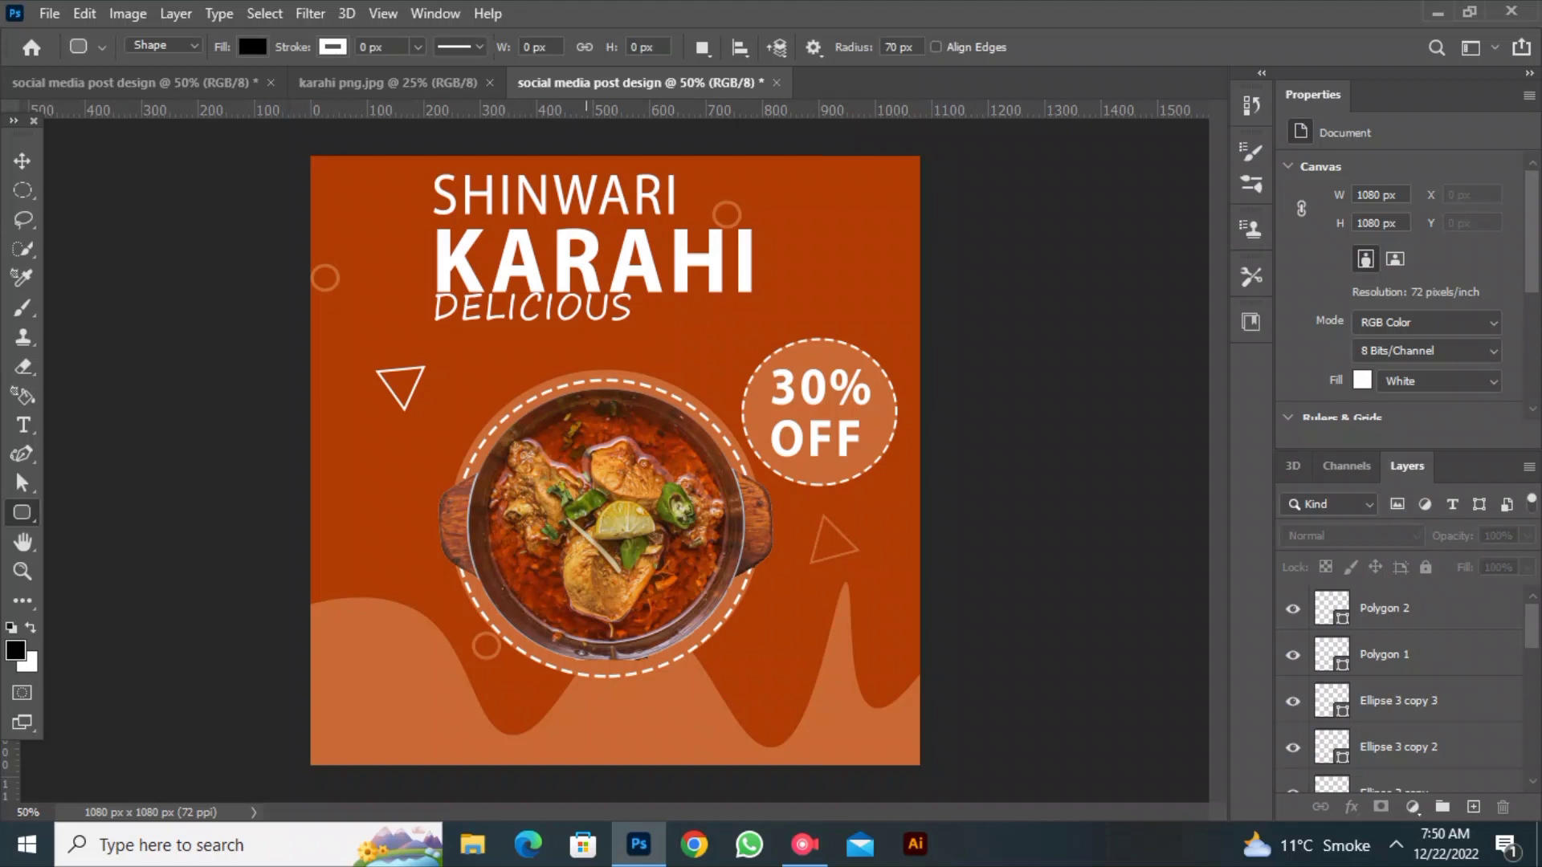
{"action": "left_click_drag", "start_coordinate": [574, 694], "coordinate": [705, 722]}
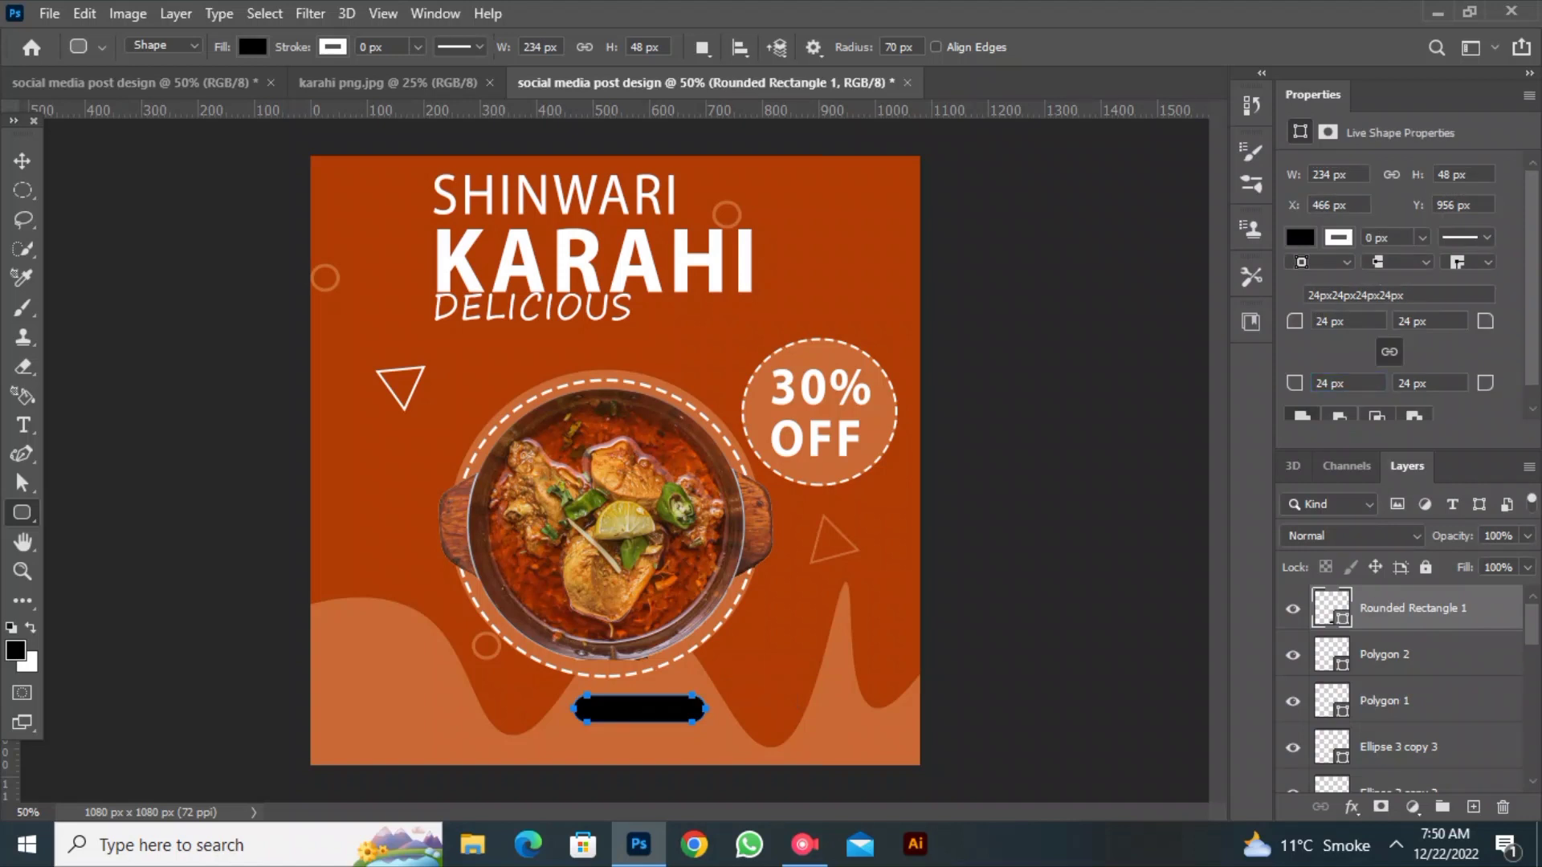
{"action": "left_click", "coordinate": [252, 46]}
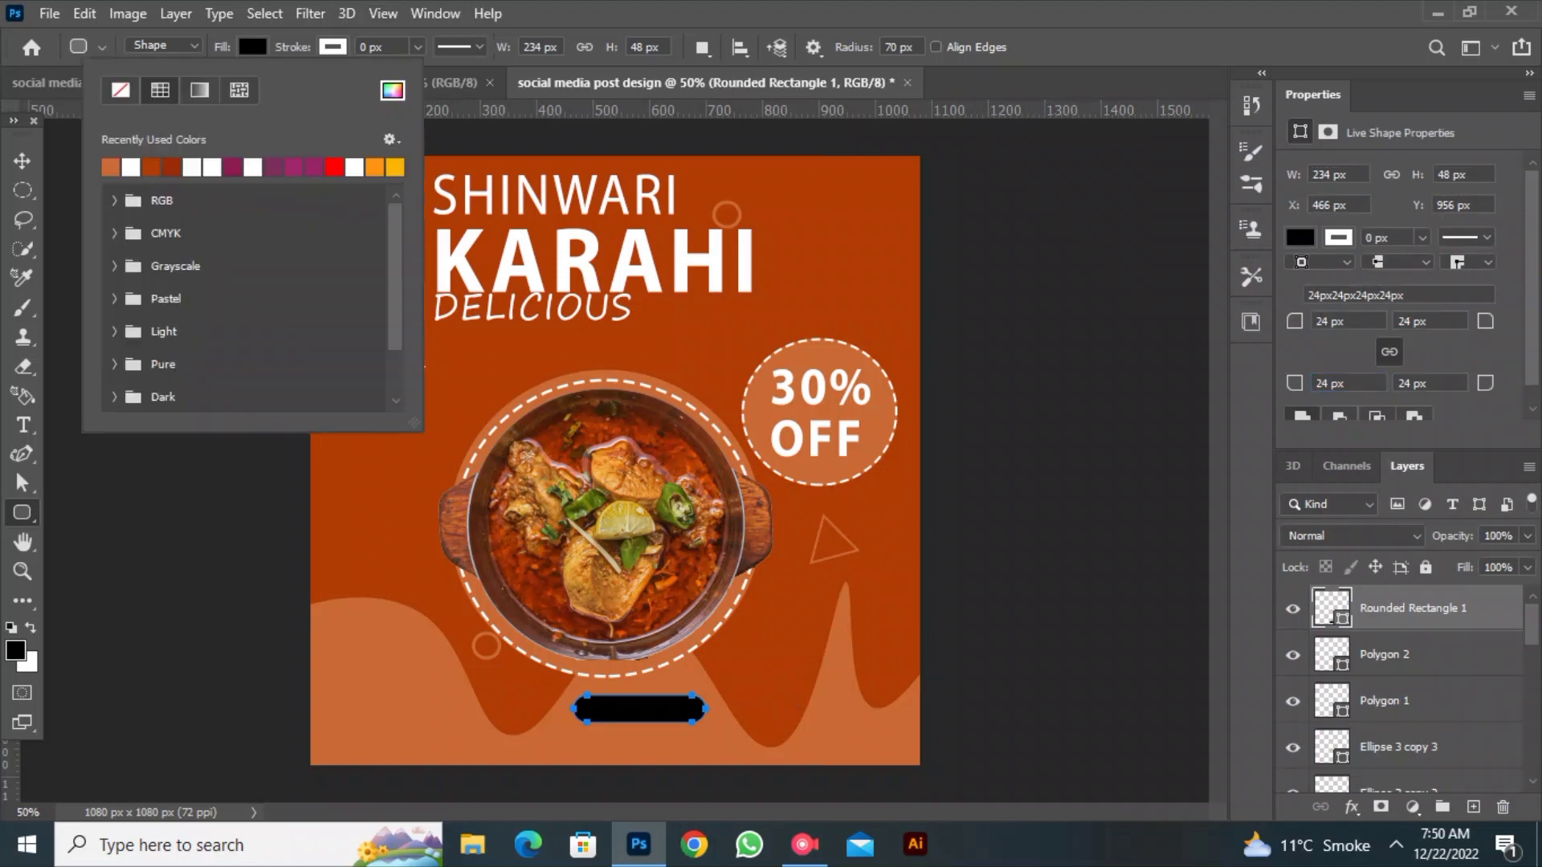
{"action": "left_click", "coordinate": [151, 167]}
{"action": "key", "text": "Escape"}
{"action": "key", "text": "v"}
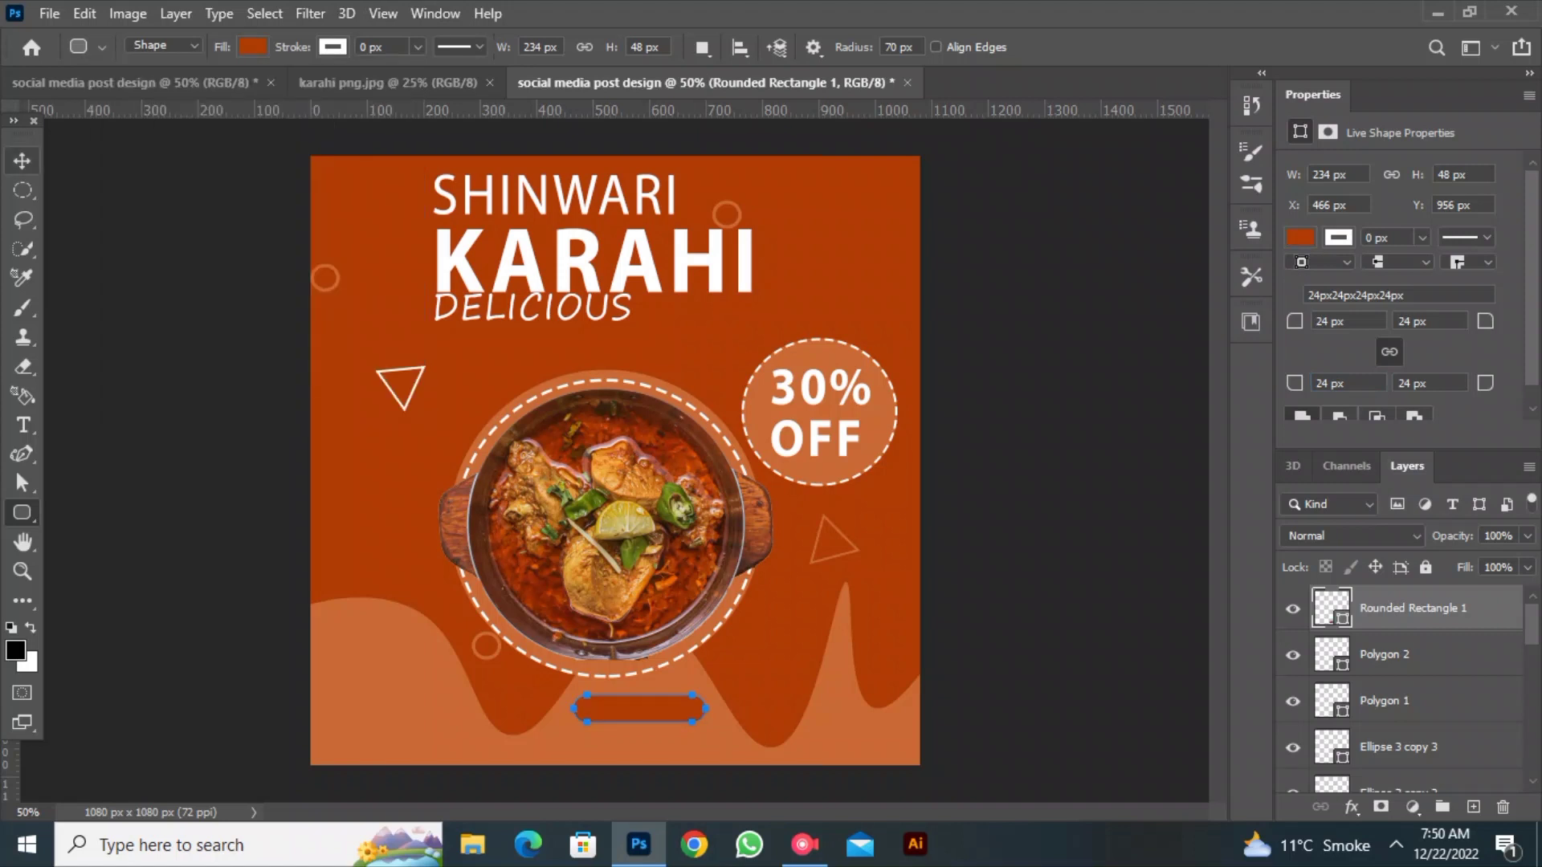
{"action": "left_click_drag", "start_coordinate": [642, 708], "coordinate": [644, 724]}
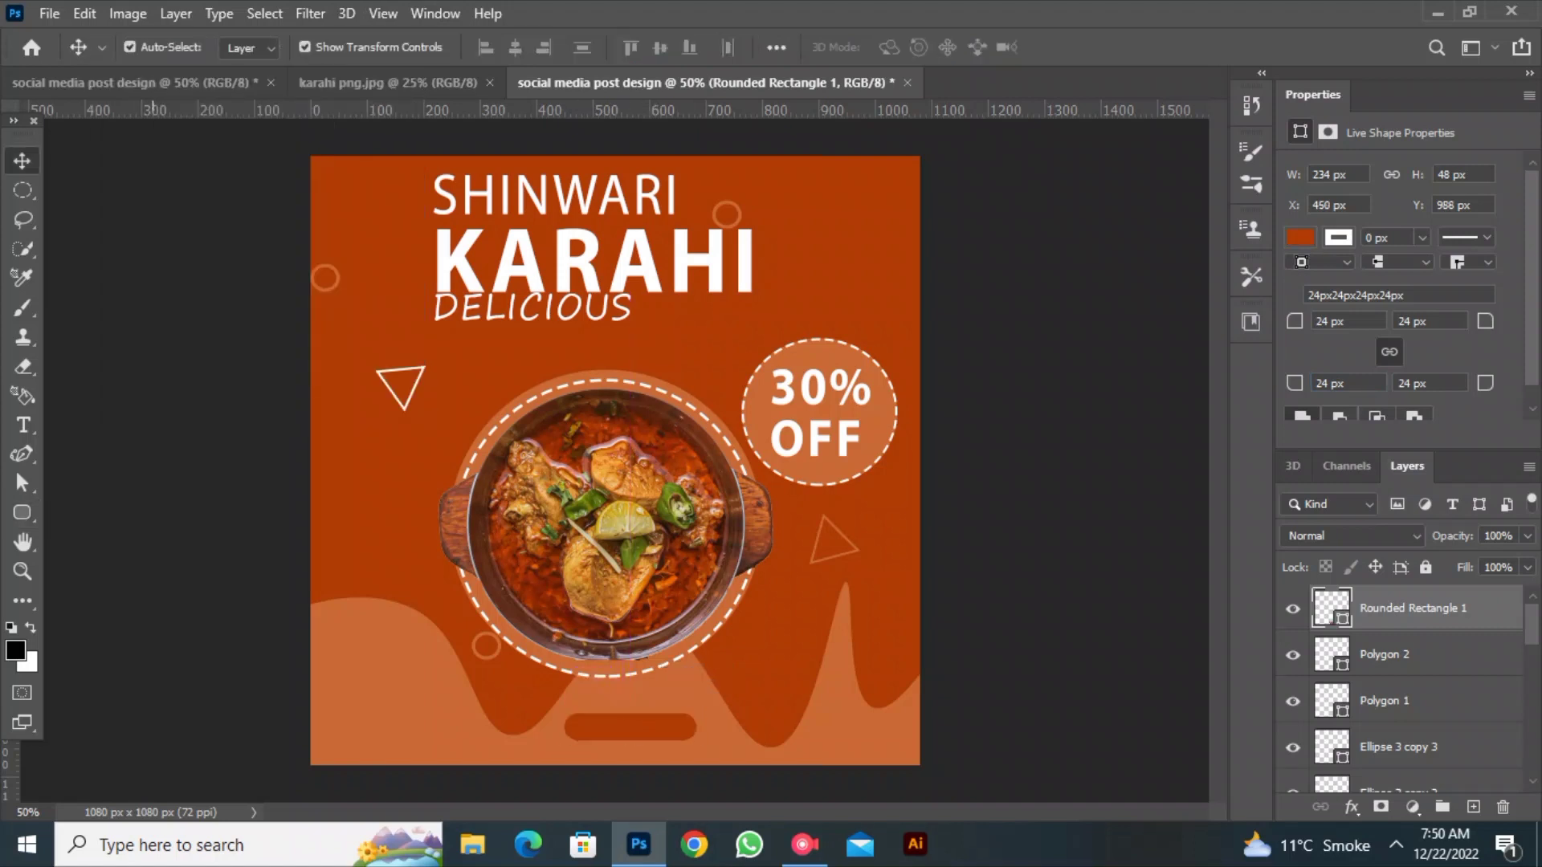
Move the dish with its circles slightly right and down, and the "30% OFF" badge slightly up and right.
{"action": "left_click_drag", "start_coordinate": [172, 485], "coordinate": [576, 549]}
{"action": "left_click_drag", "start_coordinate": [579, 540], "coordinate": [595, 540]}
{"action": "left_click_drag", "start_coordinate": [1090, 401], "coordinate": [828, 409]}
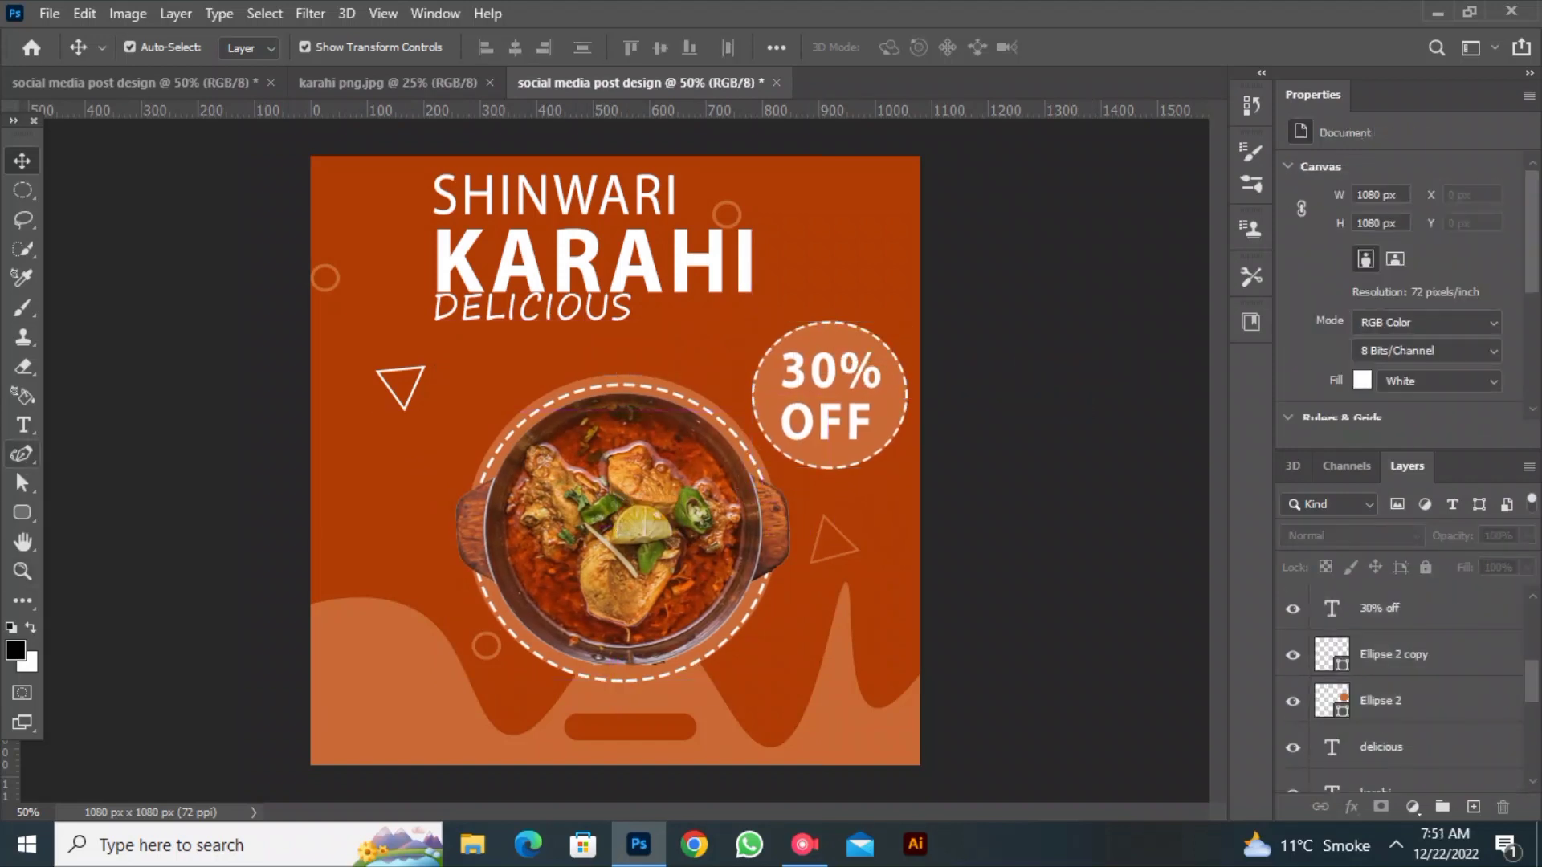
Add the text "SHOP NOW" on the canvas, starting left of the dish.
{"action": "left_click", "coordinate": [22, 424]}
{"action": "left_click", "coordinate": [342, 526]}
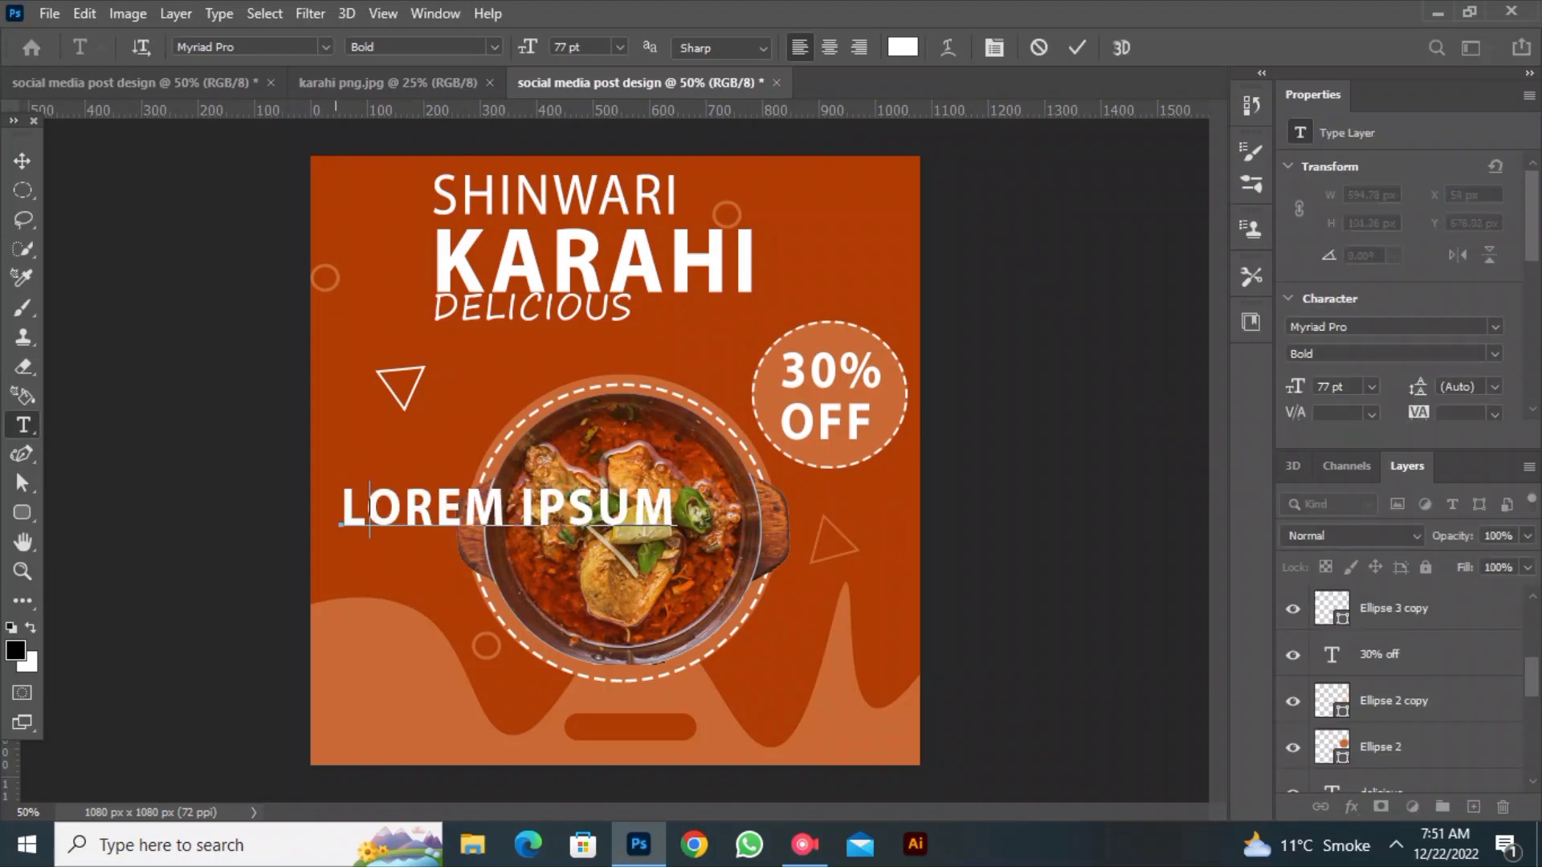
{"action": "type", "text": "SHOP NOW"}
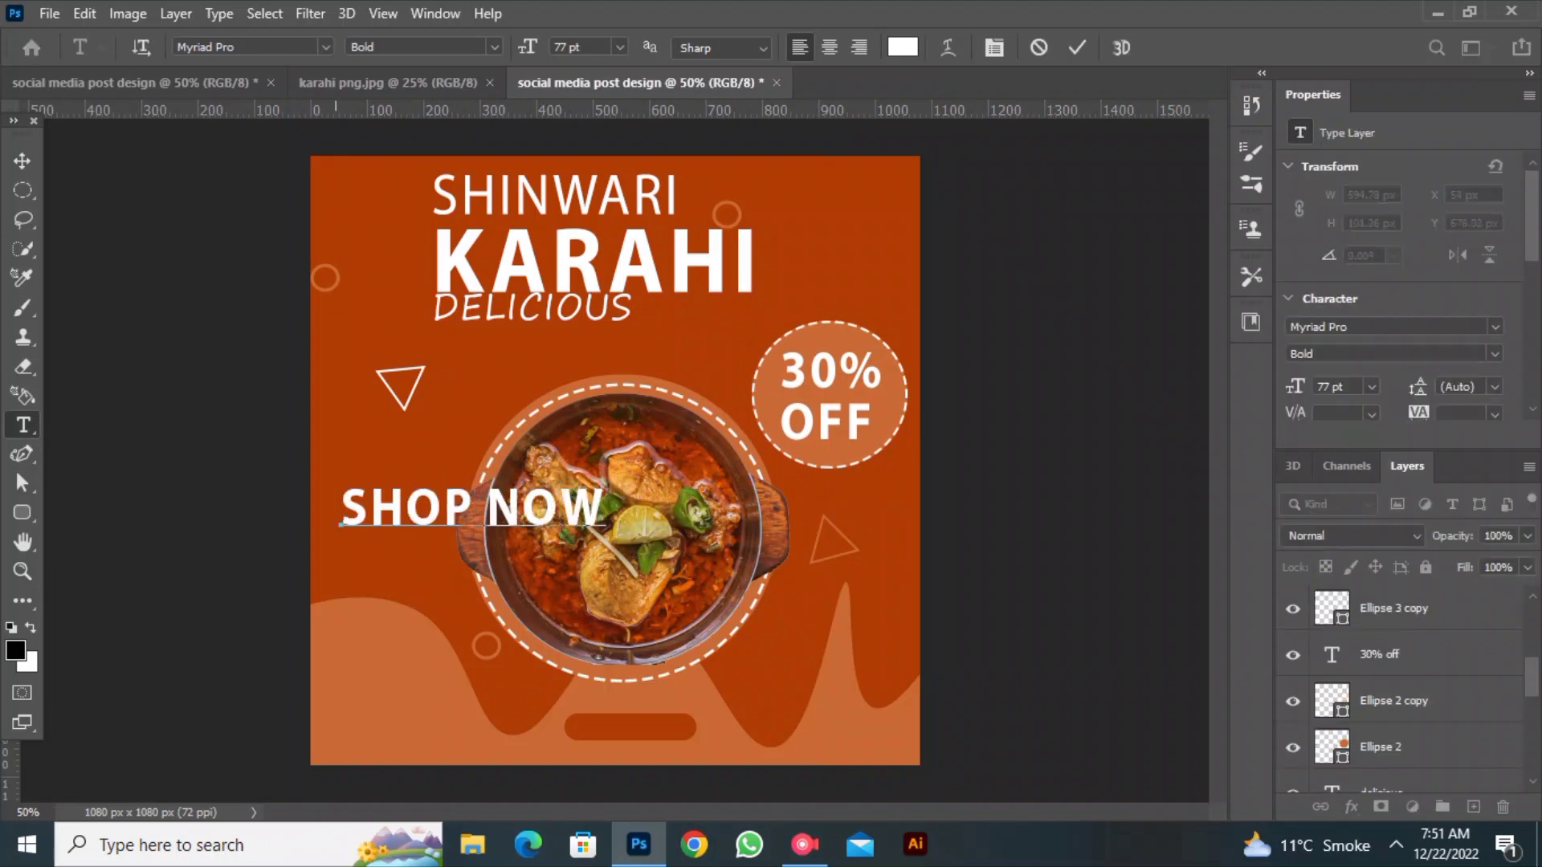
Reduce the "SHOP NOW" text to 29 pt and place it on the rounded rectangle at X 474 px, Y 996.63 px.
{"action": "left_click_drag", "start_coordinate": [341, 508], "coordinate": [605, 510]}
{"action": "left_click_drag", "start_coordinate": [527, 47], "coordinate": [504, 47]}
{"action": "left_click_drag", "start_coordinate": [333, 552], "coordinate": [531, 771]}
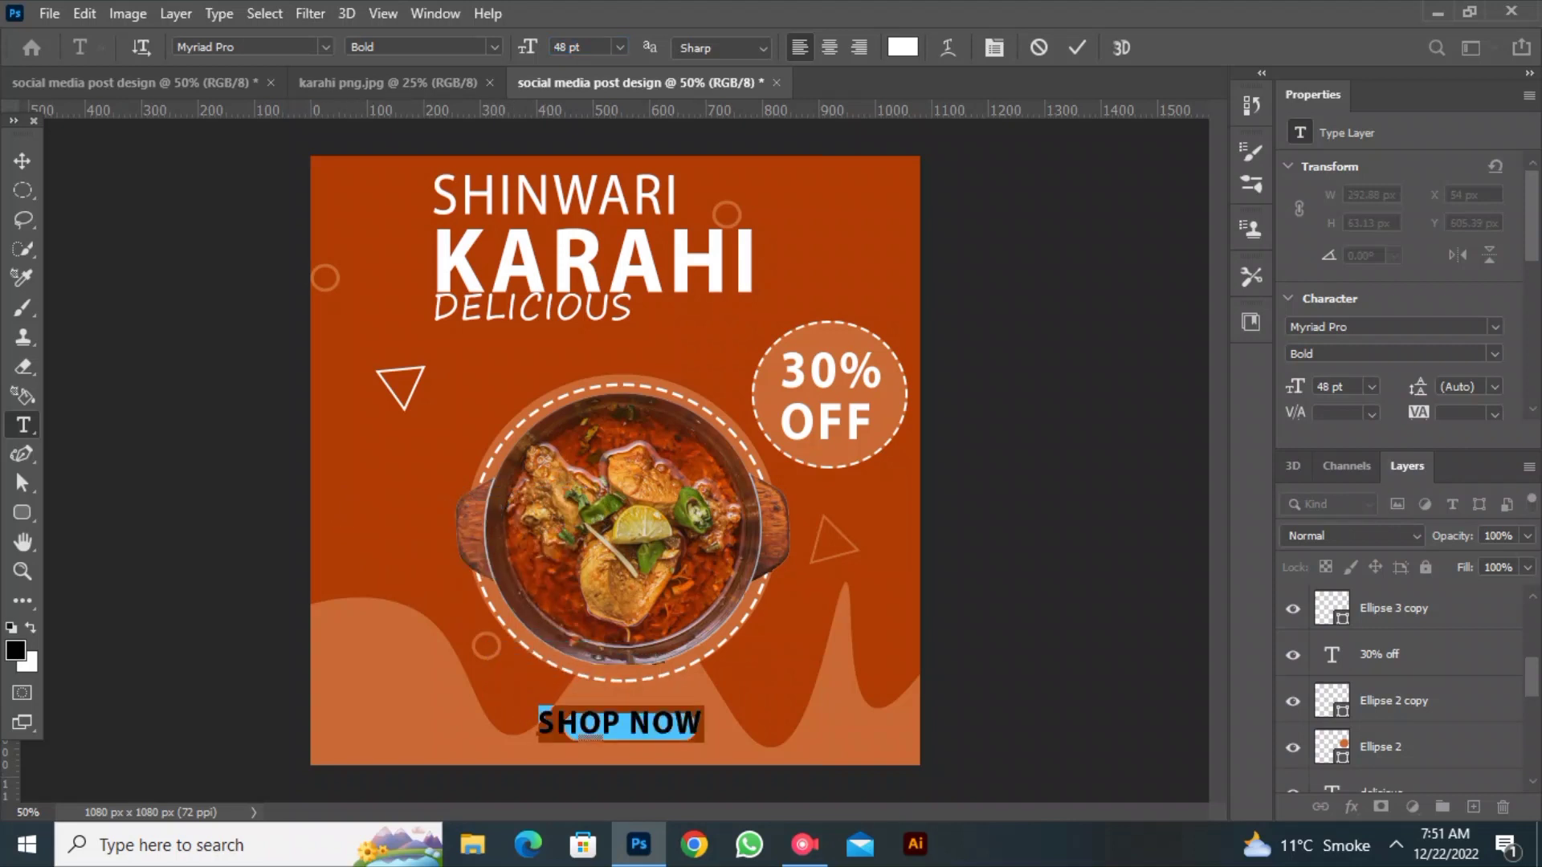
{"action": "left_click_drag", "start_coordinate": [528, 47], "coordinate": [521, 46]}
{"action": "left_click_drag", "start_coordinate": [606, 739], "coordinate": [610, 739]}
{"action": "left_click", "coordinate": [1076, 46]}
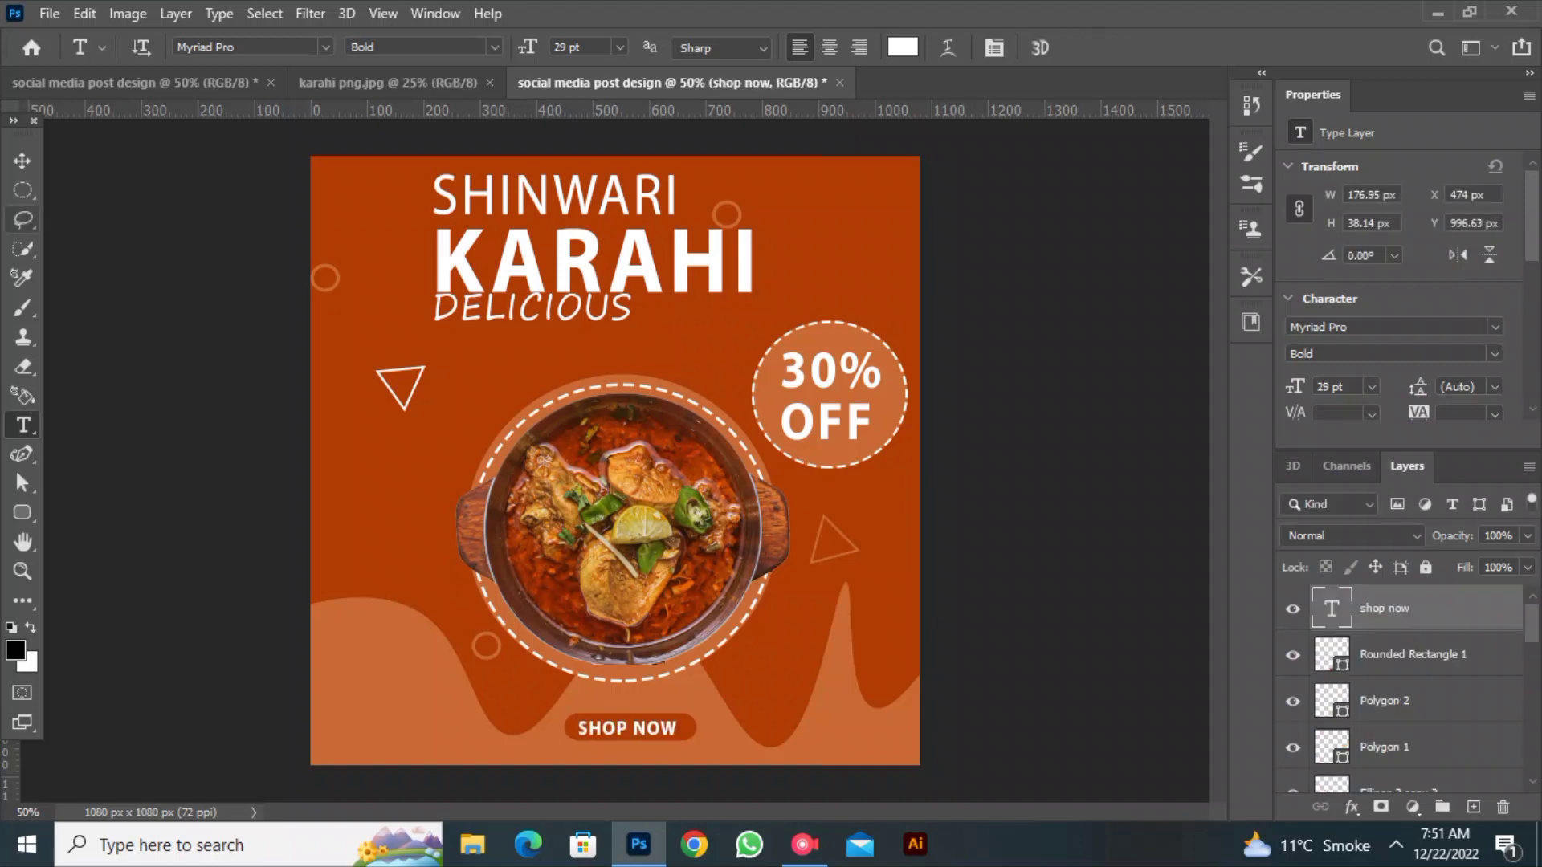
{"action": "left_click", "coordinate": [23, 160]}
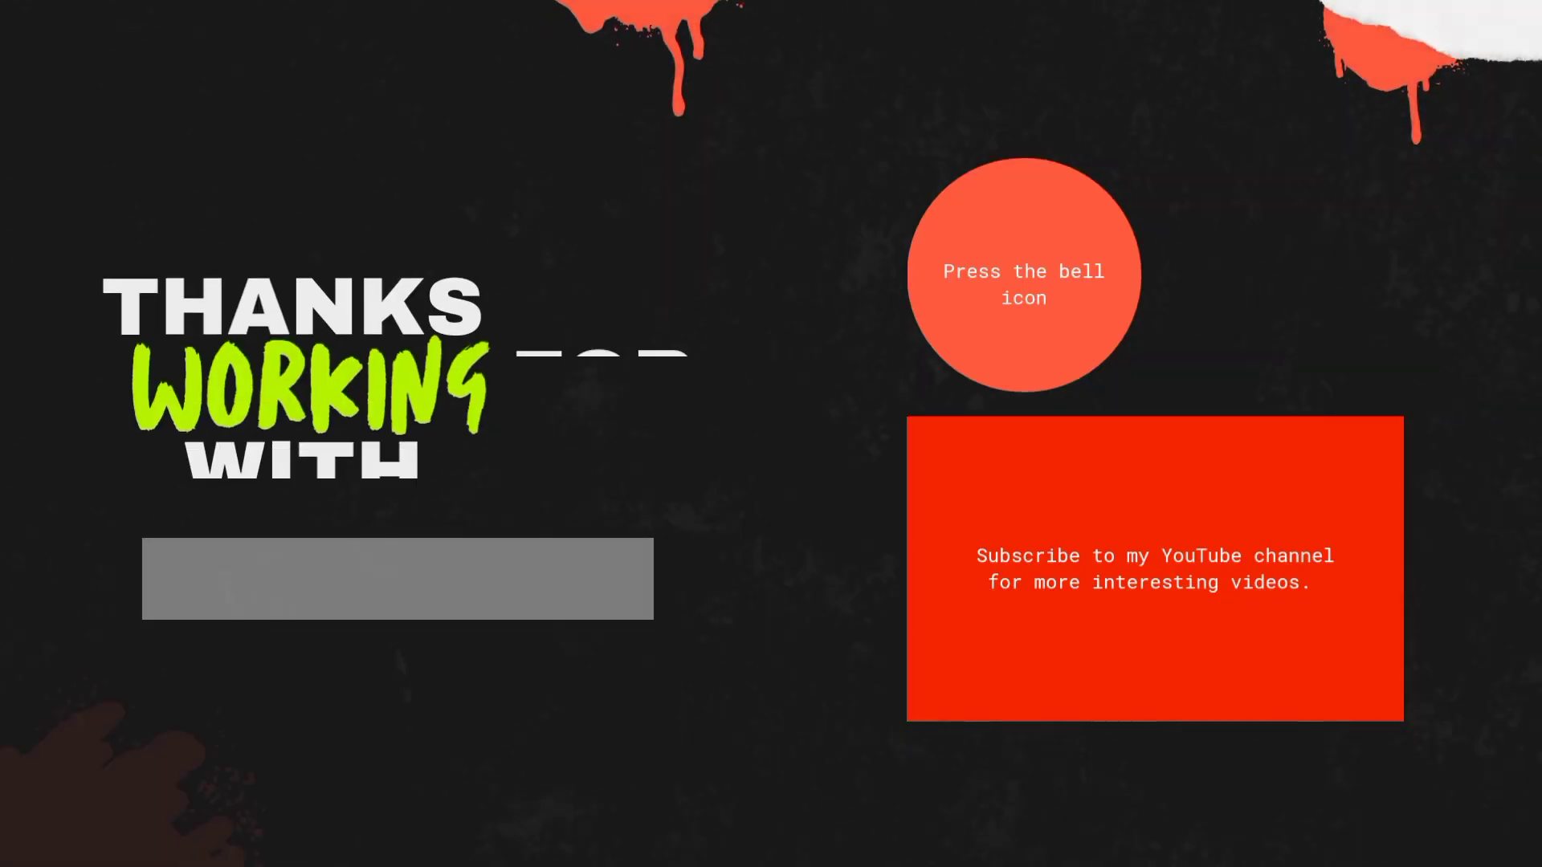